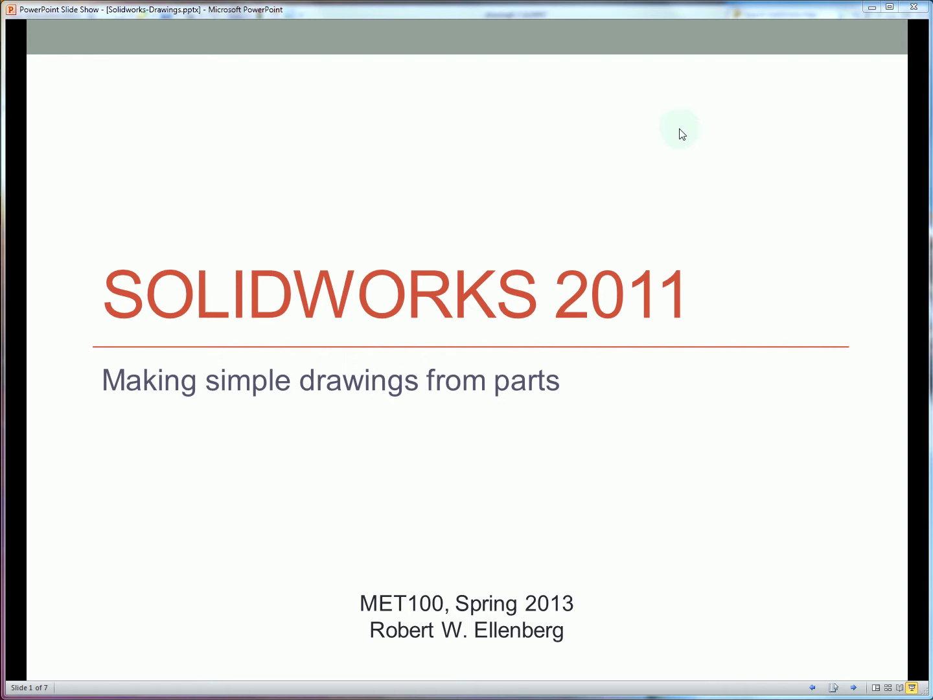
Advance the slide show from the title slide to slide 4, Creating Views.
left_click(692, 140)
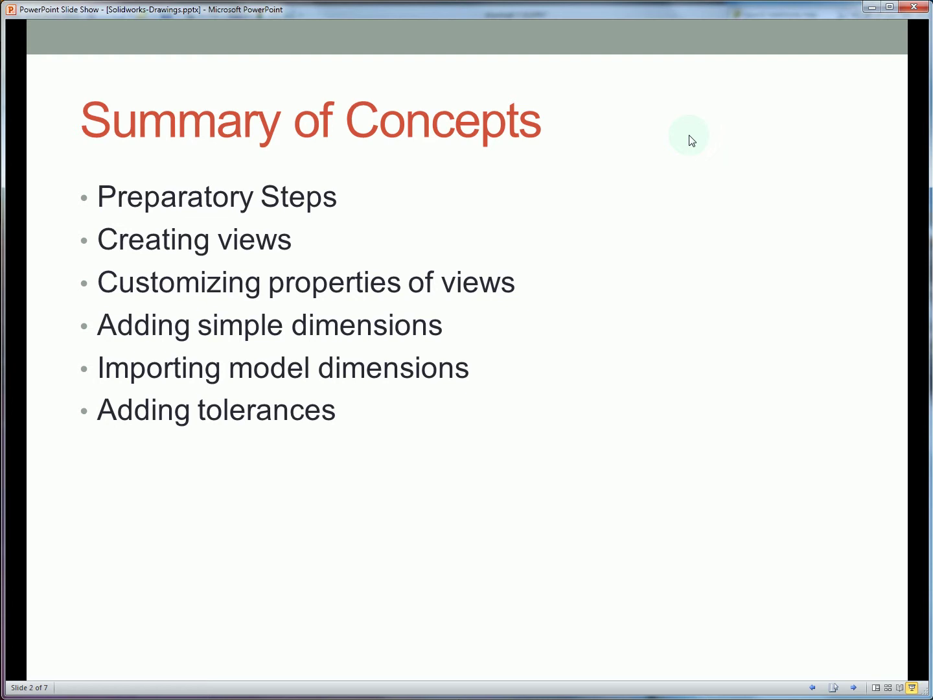
left_click(692, 140)
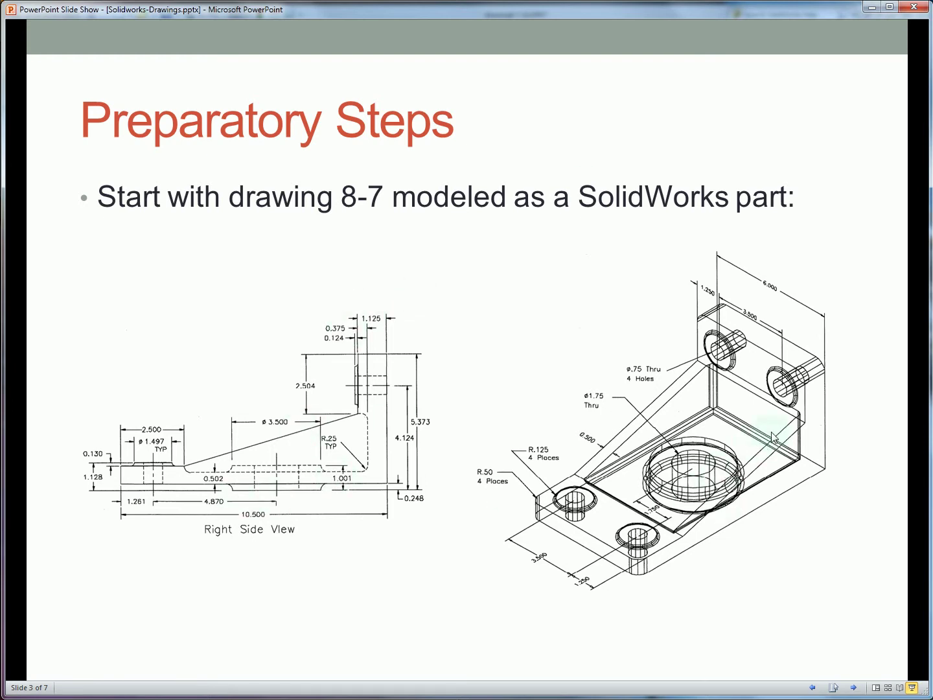
left_click(572, 456)
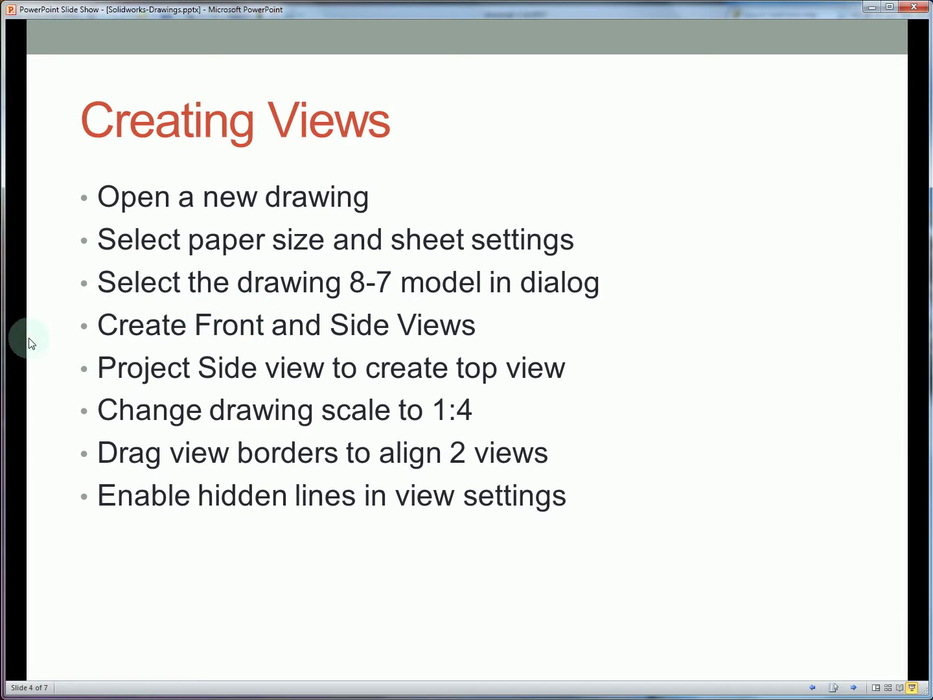
Create a new drawing, Draw4, from the Drawing template on an A (ANSI) Landscape sheet.
key("alt+Tab")
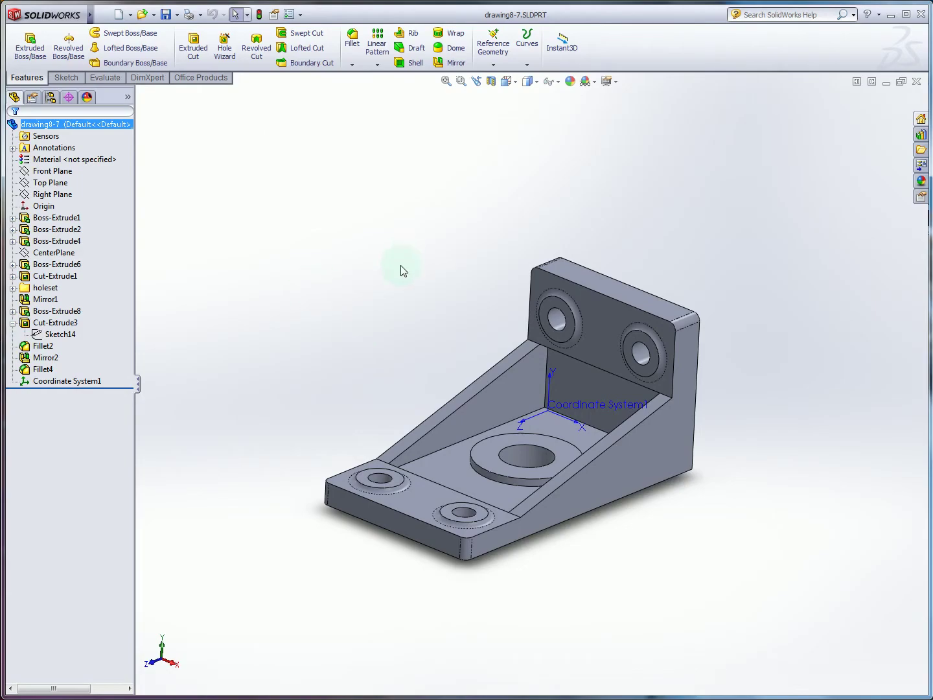
left_click(374, 259)
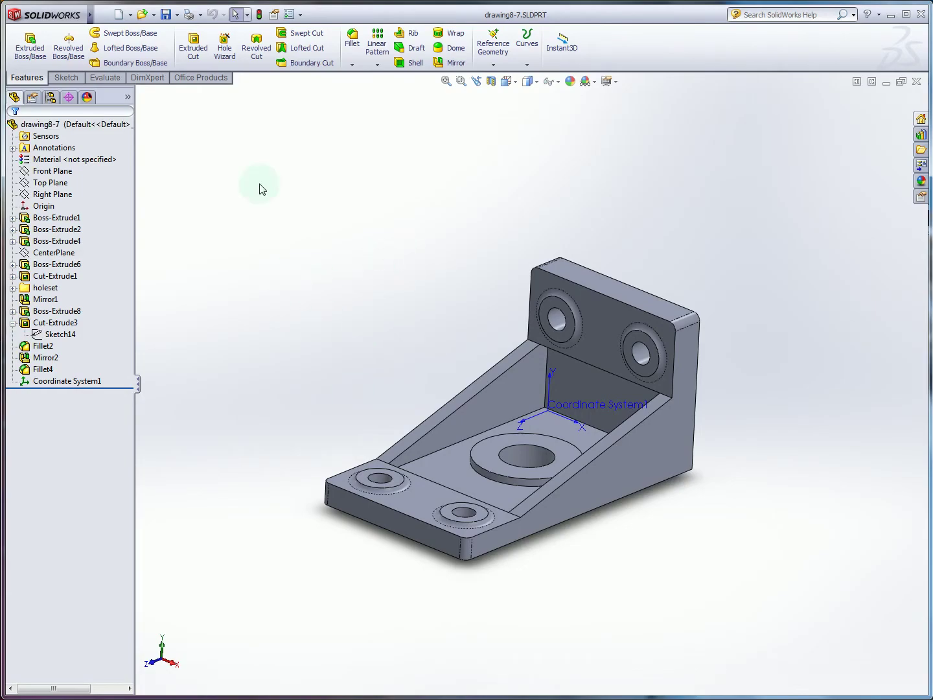
left_click(119, 14)
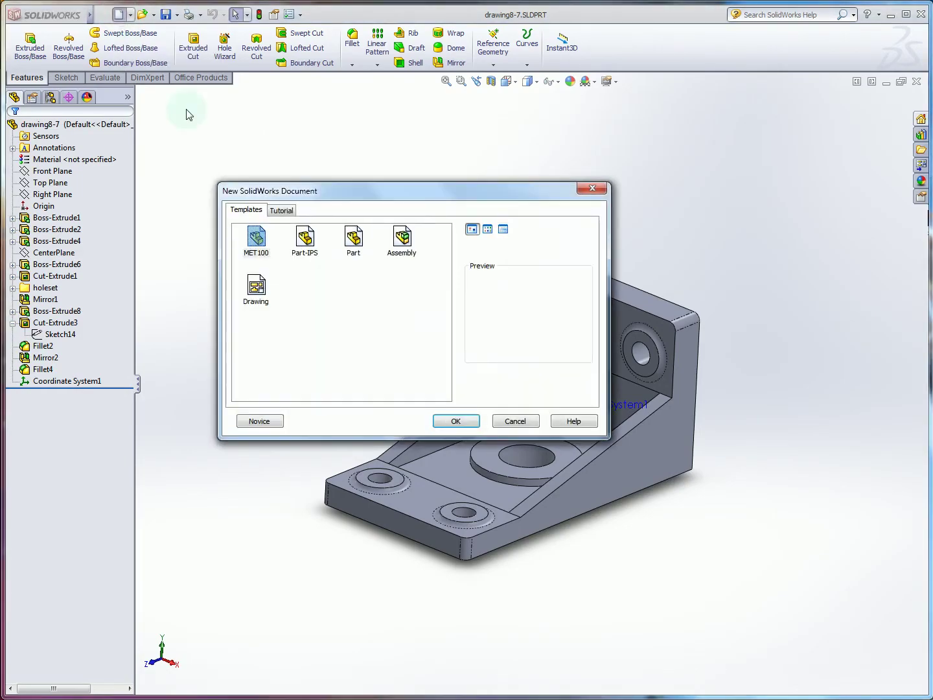
left_click(253, 306)
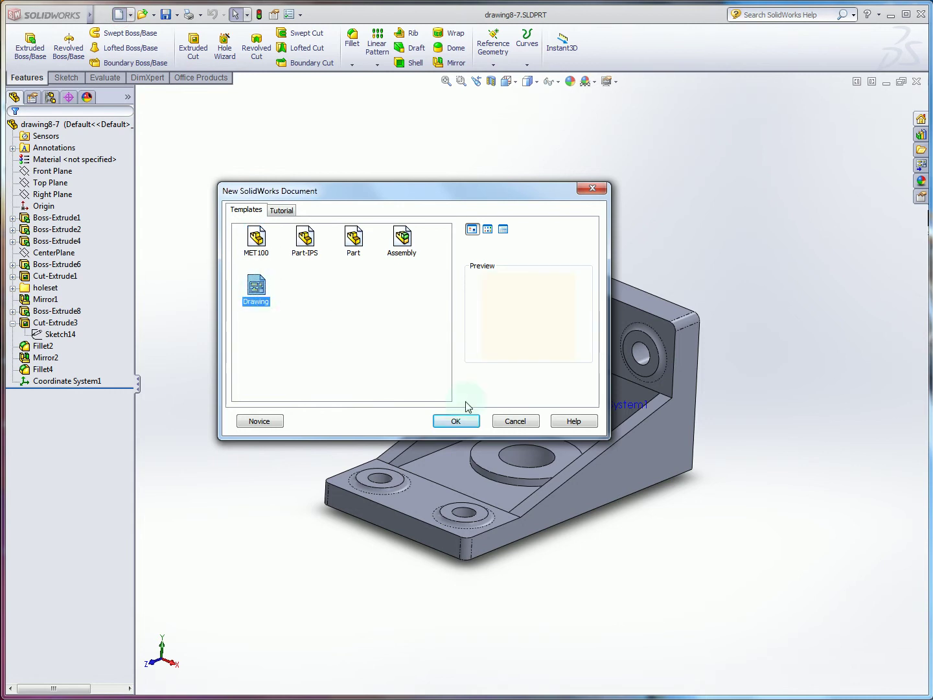
left_click(459, 423)
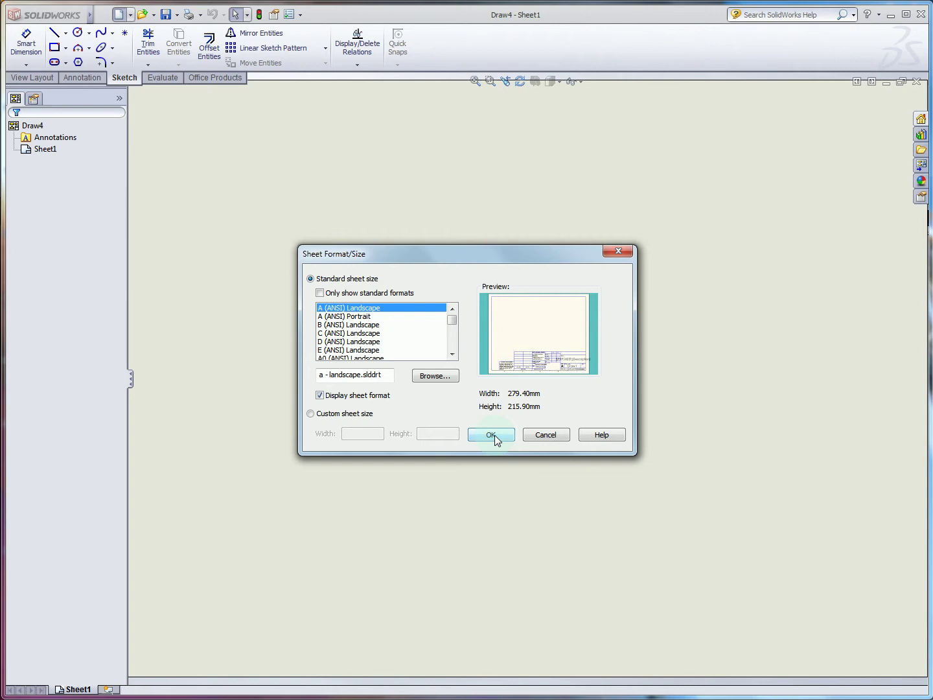
left_click(491, 434)
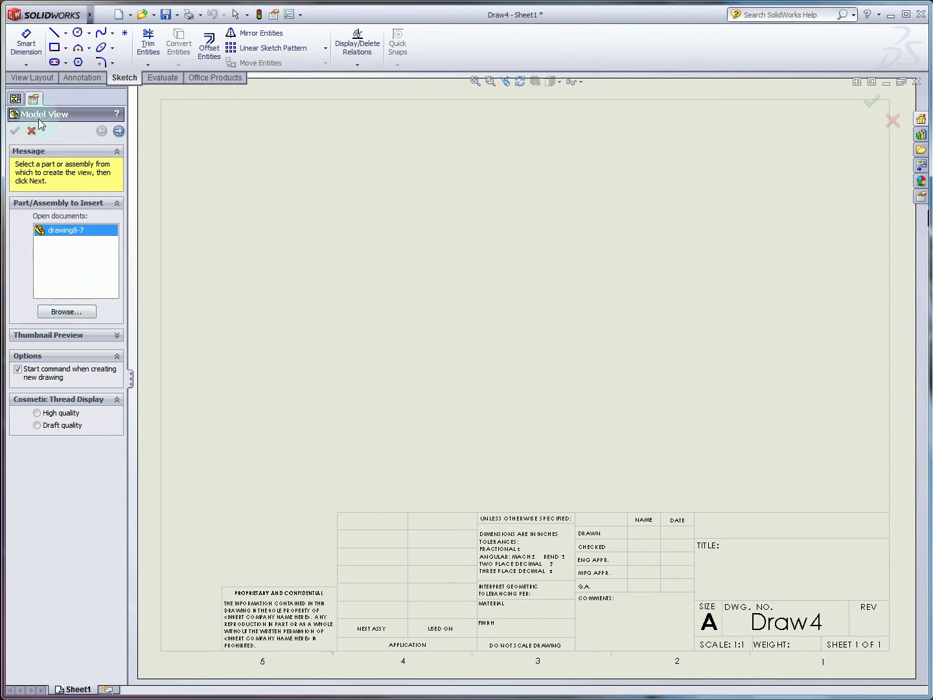
Pick drawing8-7 and, after previewing other orientations, choose the Right view.
double_click(64, 231)
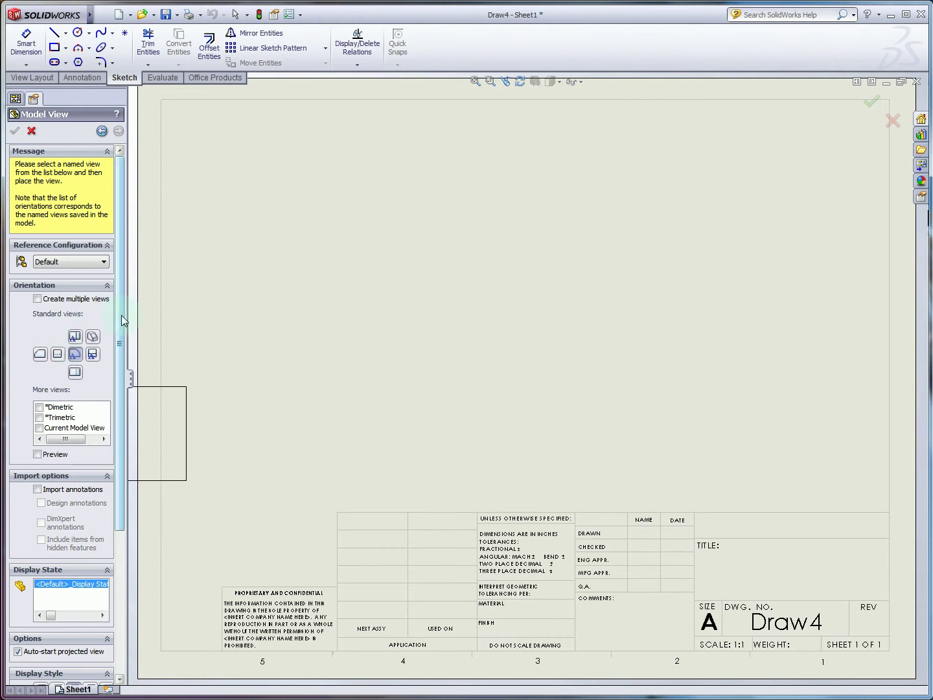
scroll(126, 381, "down", 2)
scroll(125, 382, "down", 5)
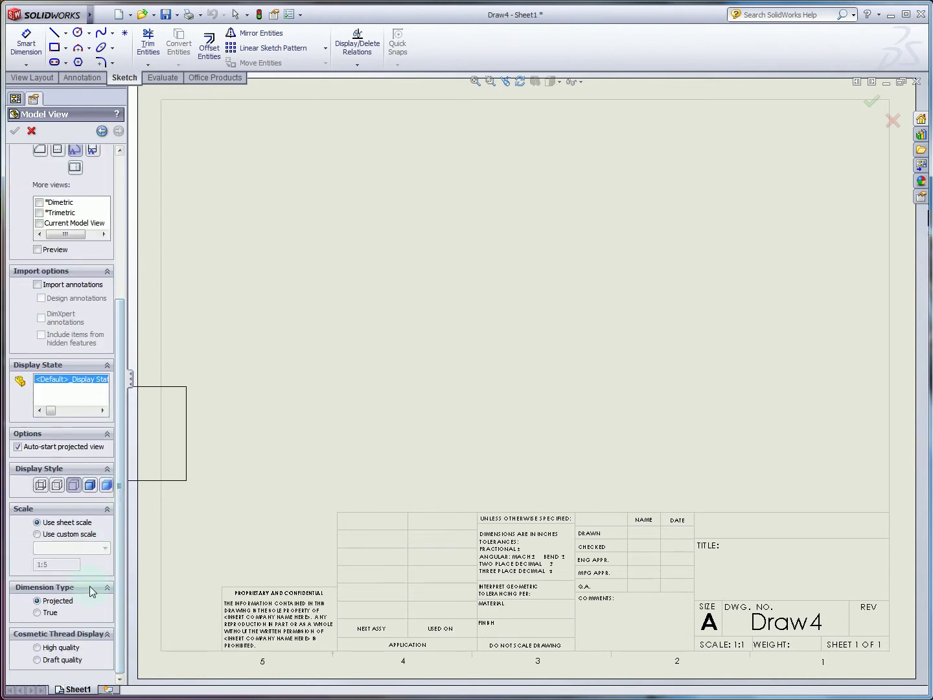
left_click_drag(120, 547, 113, 392)
left_click(38, 452)
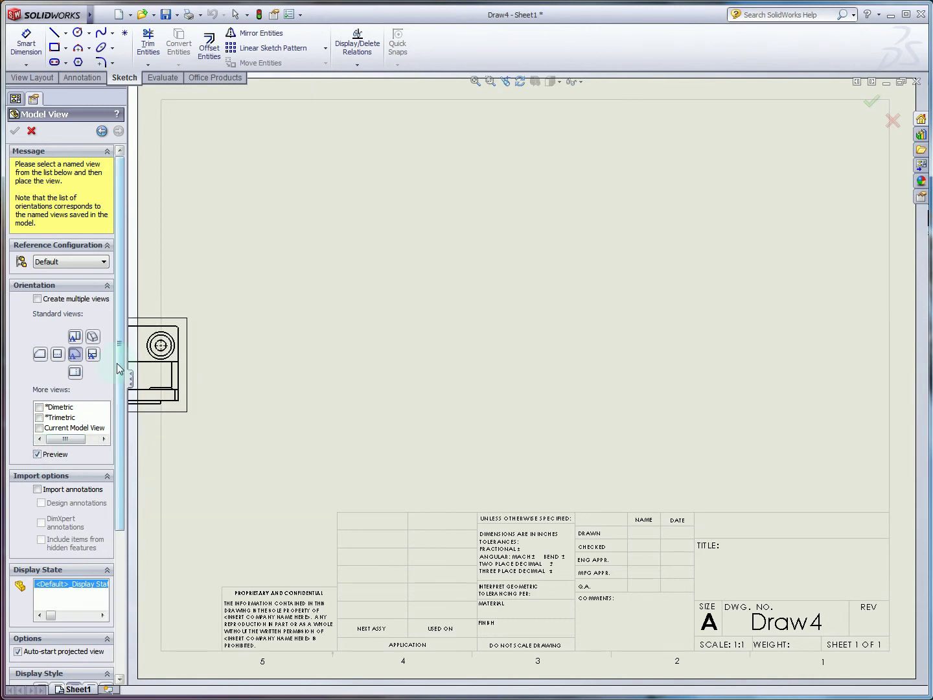
left_click(93, 354)
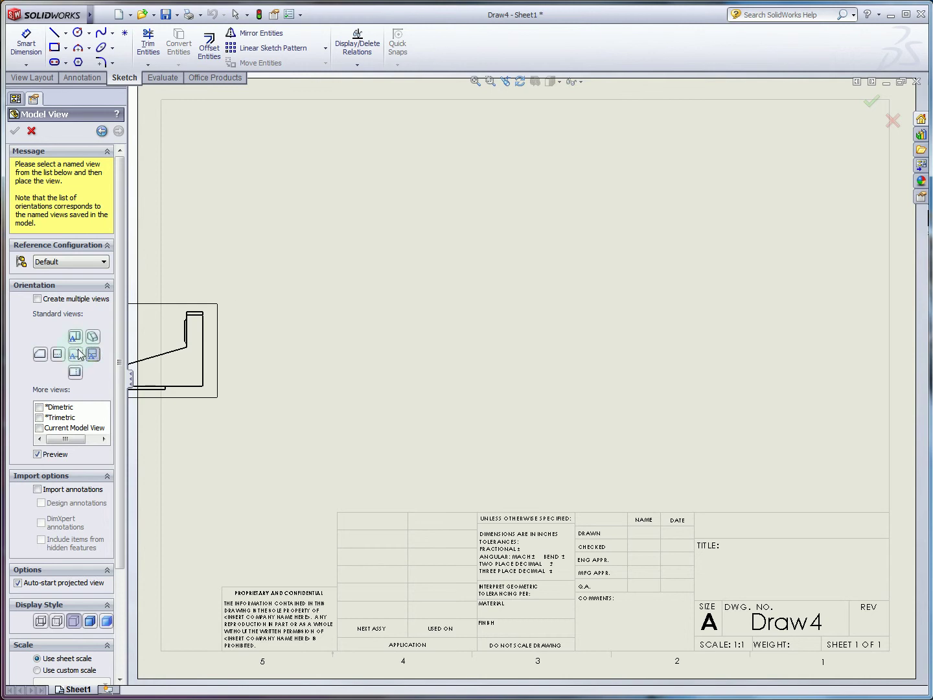
left_click(74, 339)
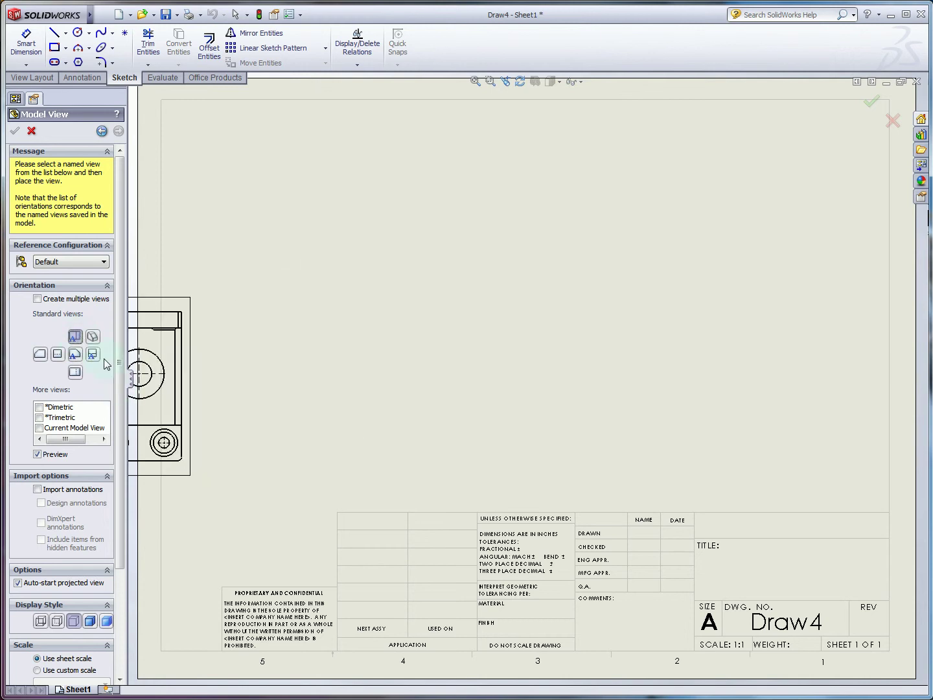
left_click(94, 357)
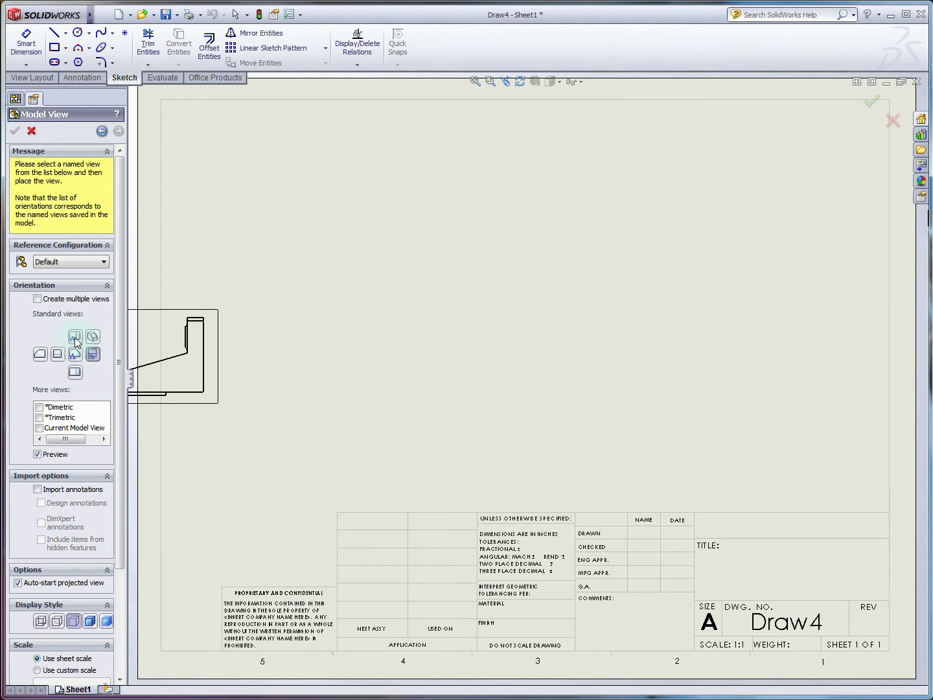
left_click(75, 371)
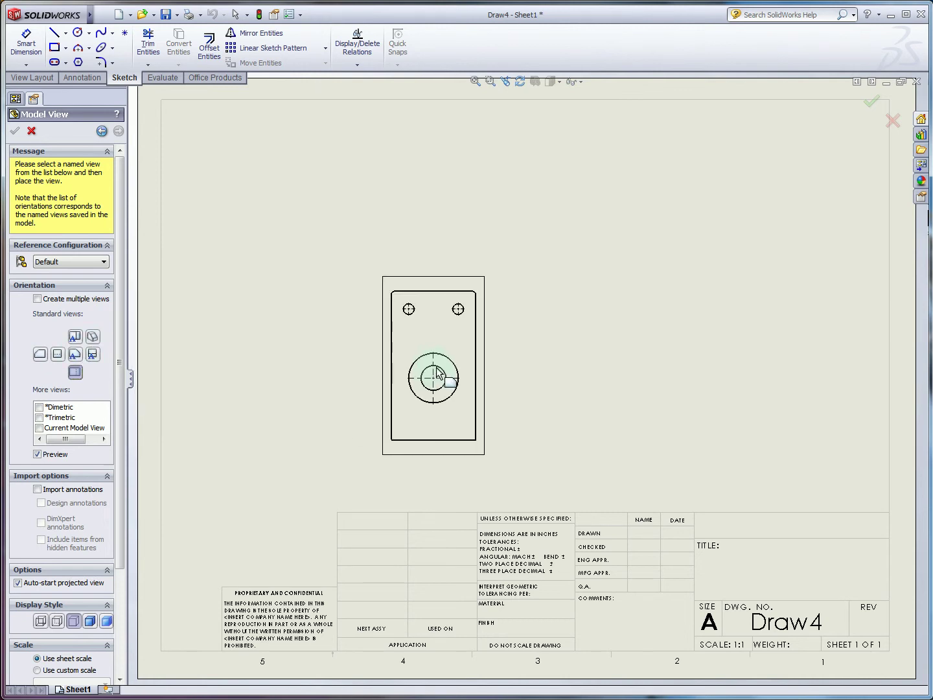
left_click(76, 355)
left_click(92, 354)
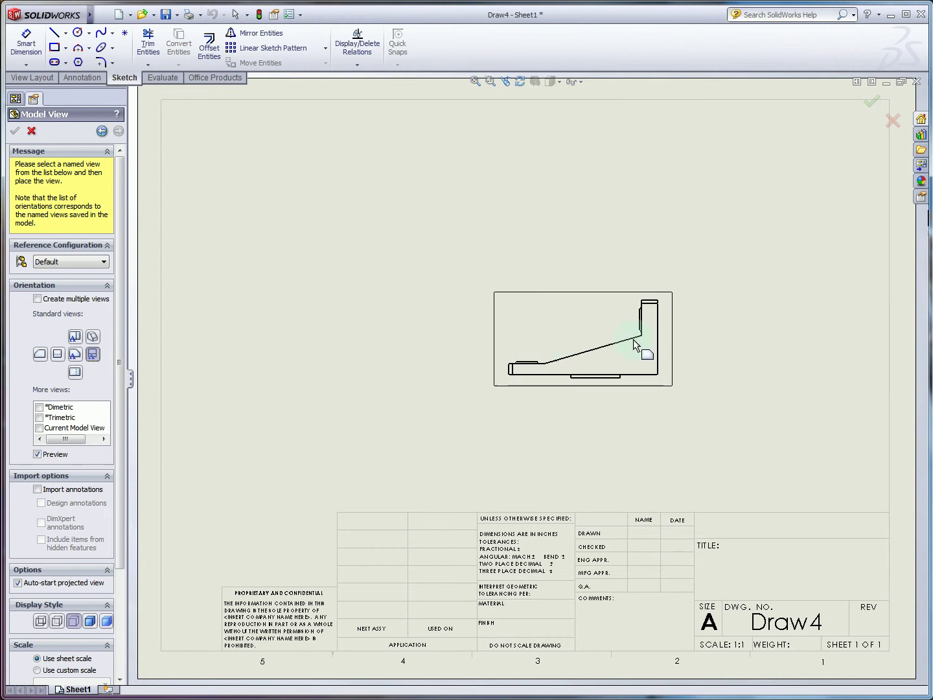
Place the L-shaped side view near the sheet centre with projected views above and left.
left_click(672, 371)
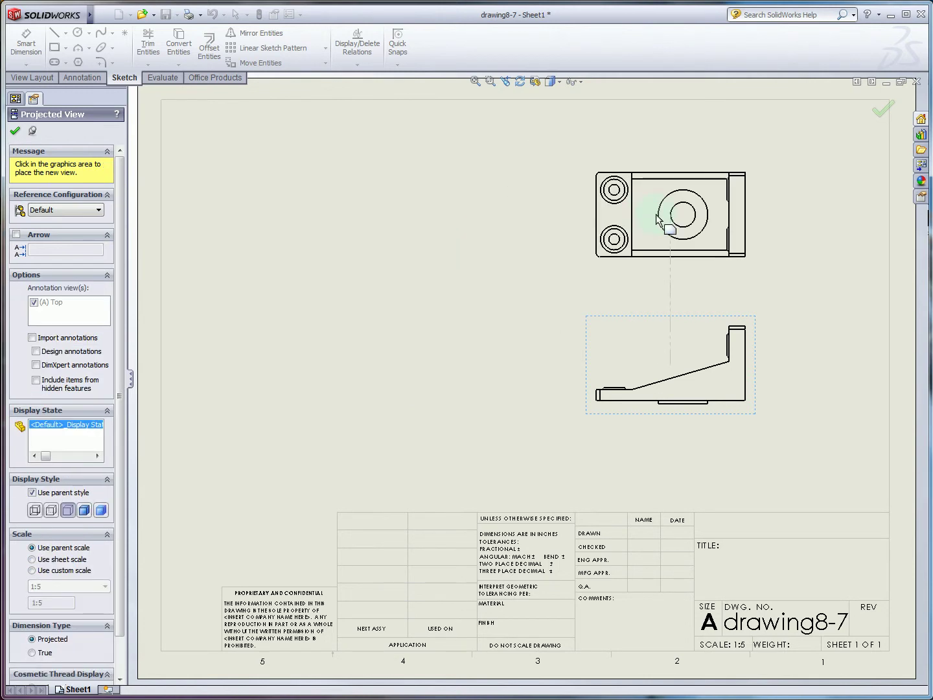
left_click(656, 218)
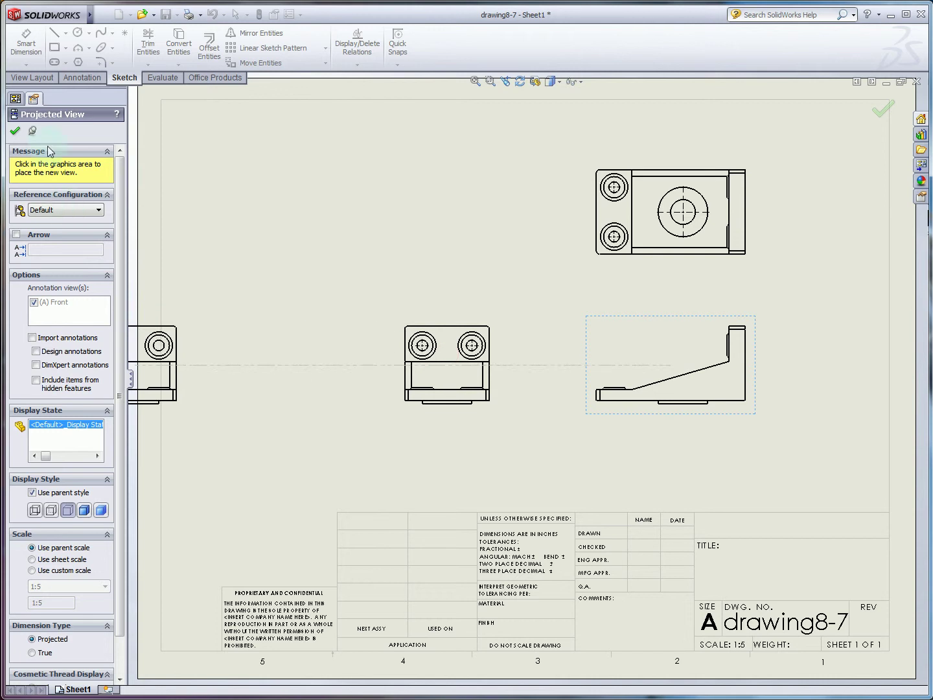
left_click(15, 132)
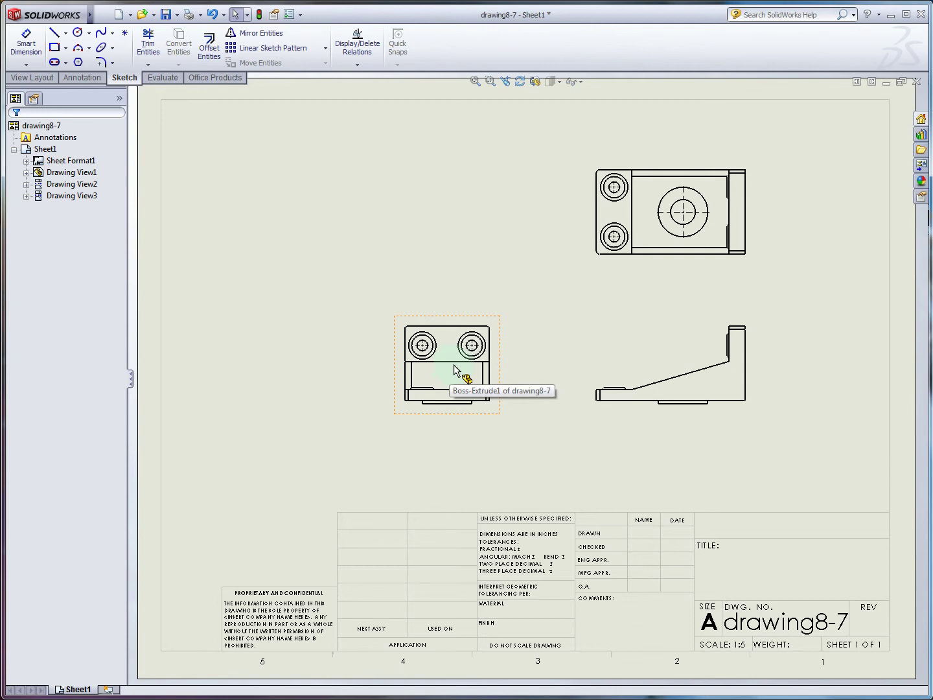
Switch back to the PowerPoint Creating Views slide.
key("alt+Tab")
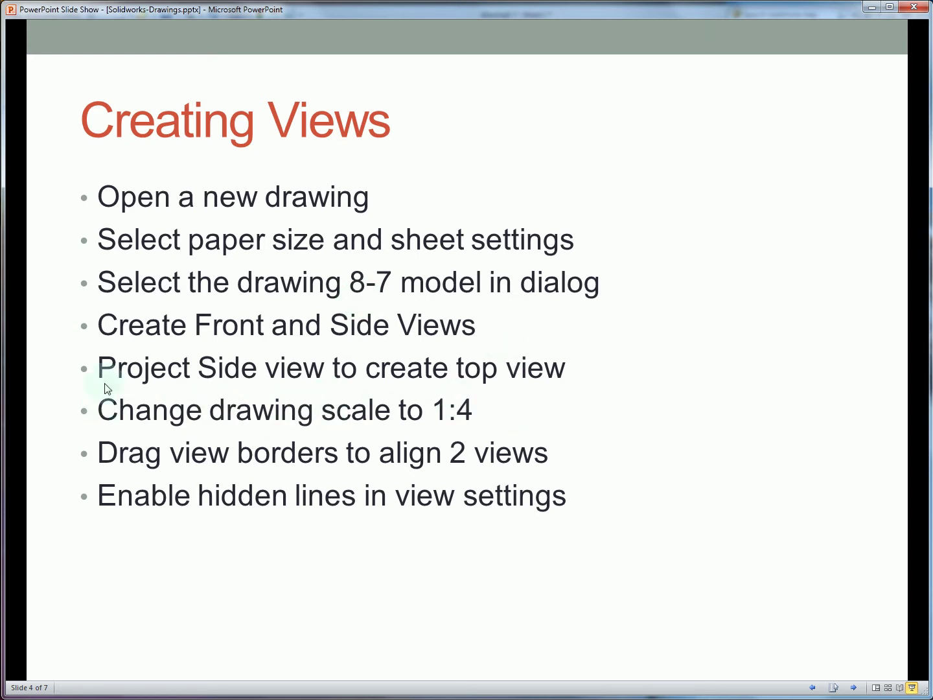
Change the drawing sheet scale to 1:4 in the Sheet Format1 properties.
mouse_move(3, 333)
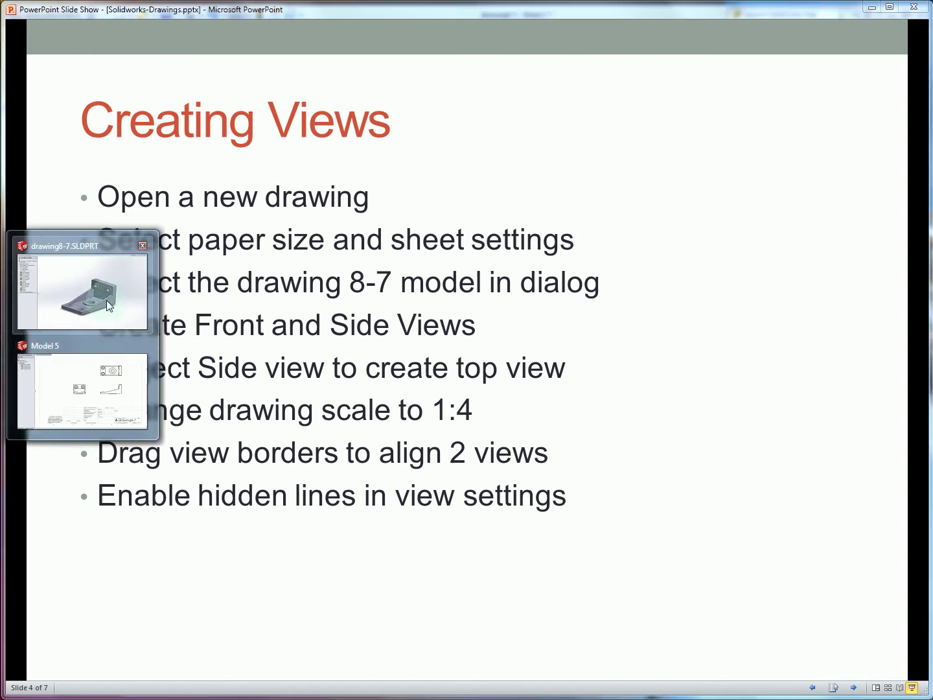
left_click(109, 305)
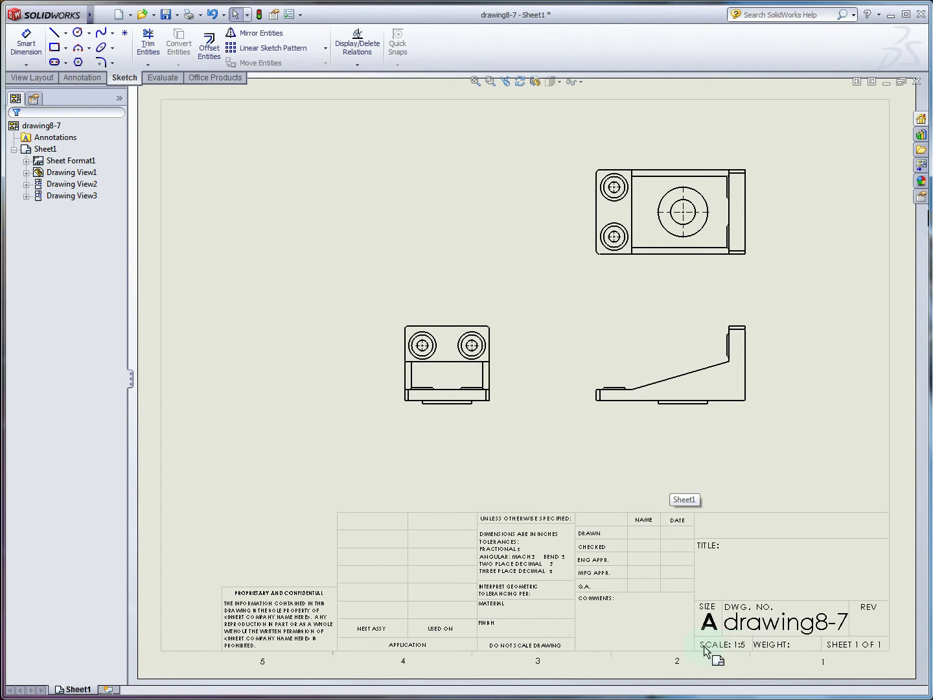
right_click(67, 162)
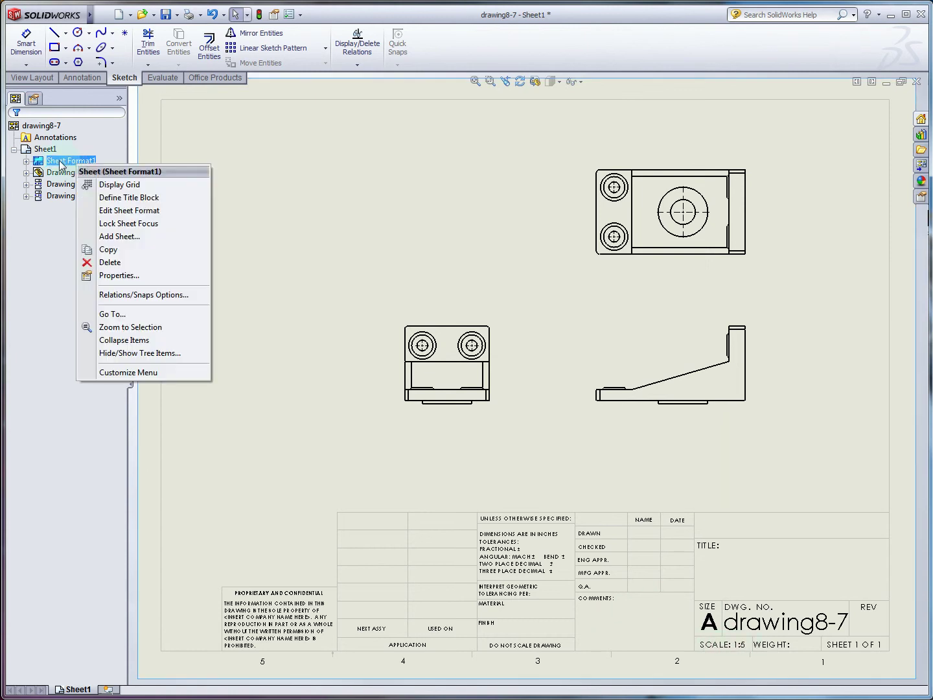
left_click(129, 276)
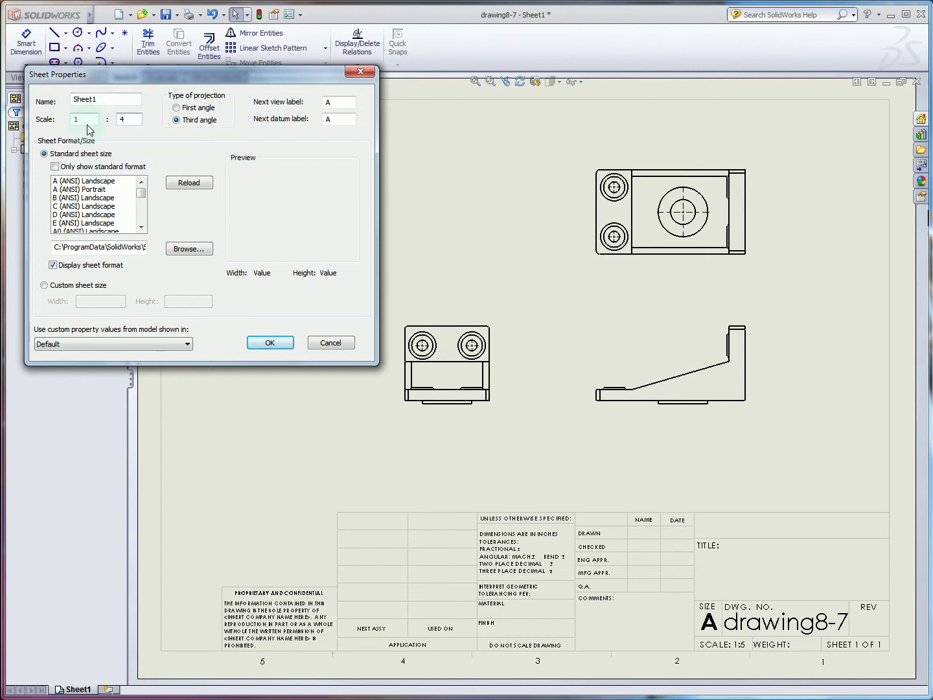
left_click(280, 346)
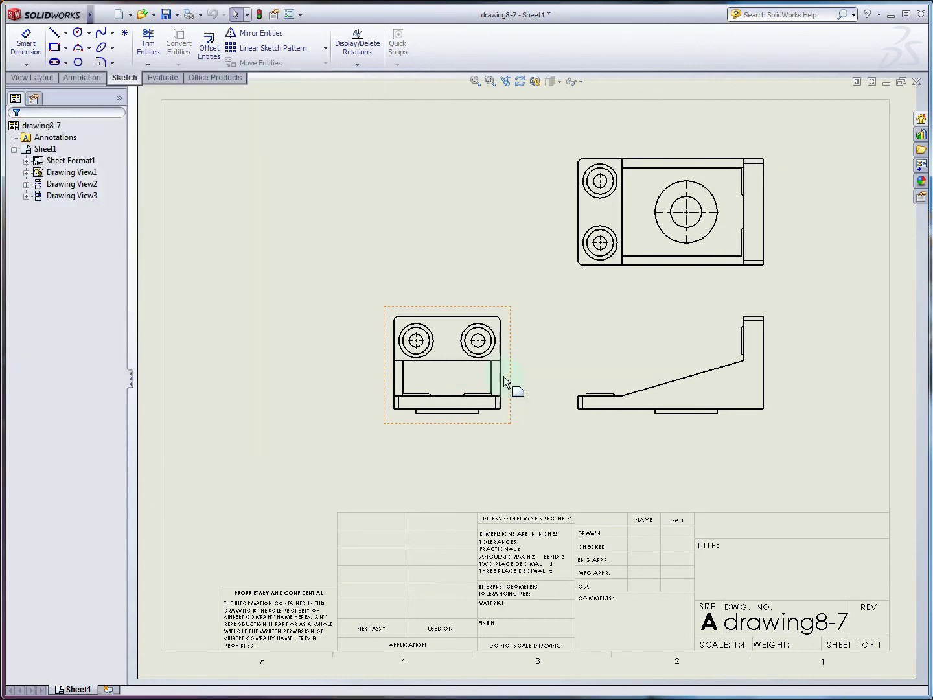
Drag the end, side and top views farther apart while keeping them aligned.
left_click_drag(499, 377, 387, 381)
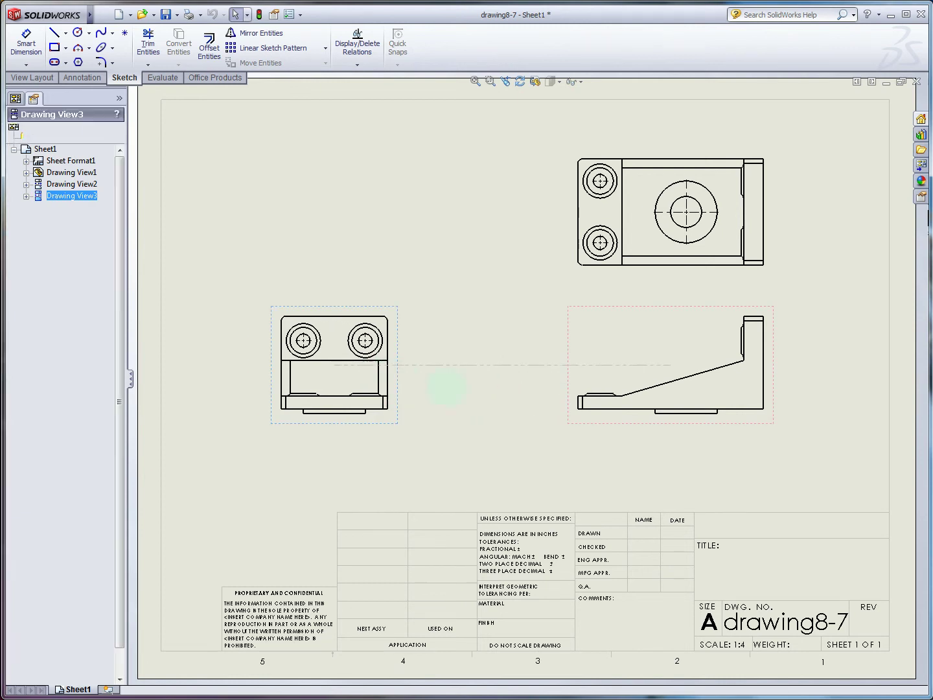
mouse_move(571, 381)
left_mouse_down()
mouse_move(570, 418)
mouse_move(543, 411)
left_mouse_up()
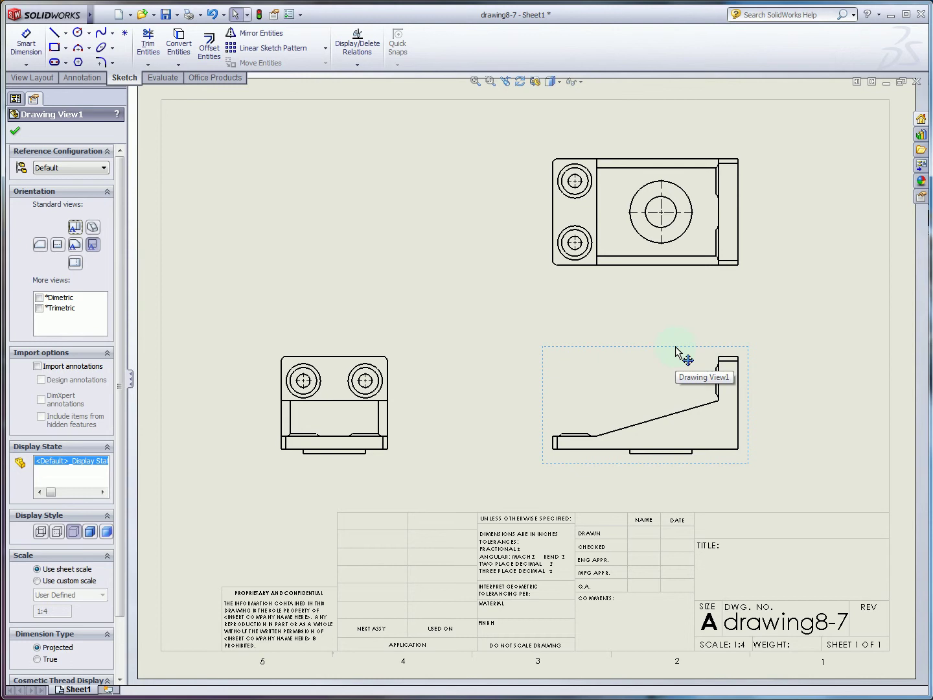
left_click(615, 275)
mouse_move(616, 278)
left_mouse_down()
mouse_move(609, 275)
mouse_move(616, 325)
mouse_move(608, 263)
mouse_move(615, 277)
left_mouse_up()
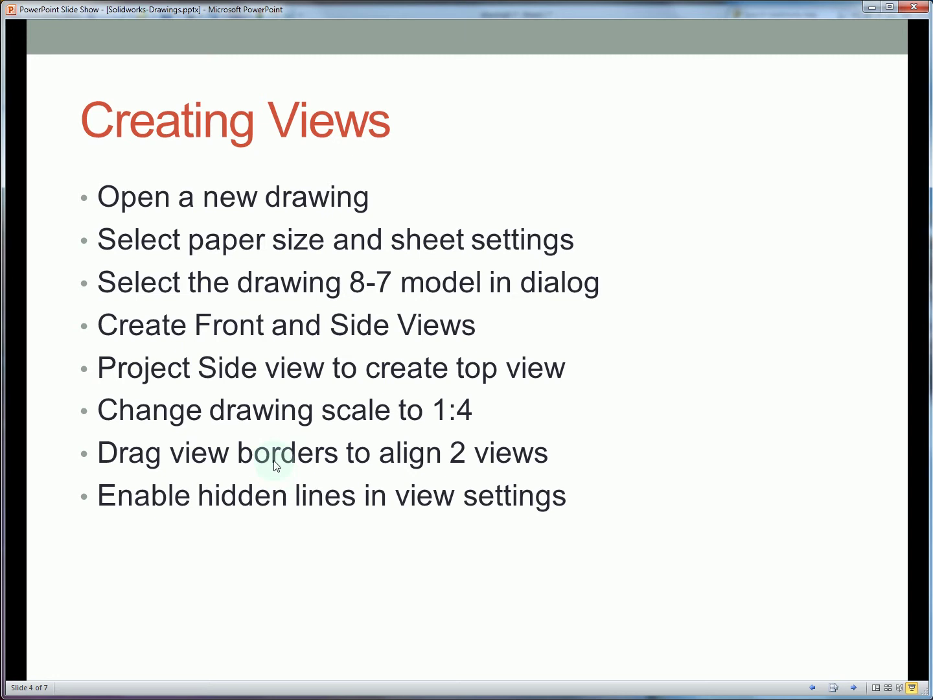
Set the front and side drawing views to Hidden Lines Visible.
key("alt+Tab")
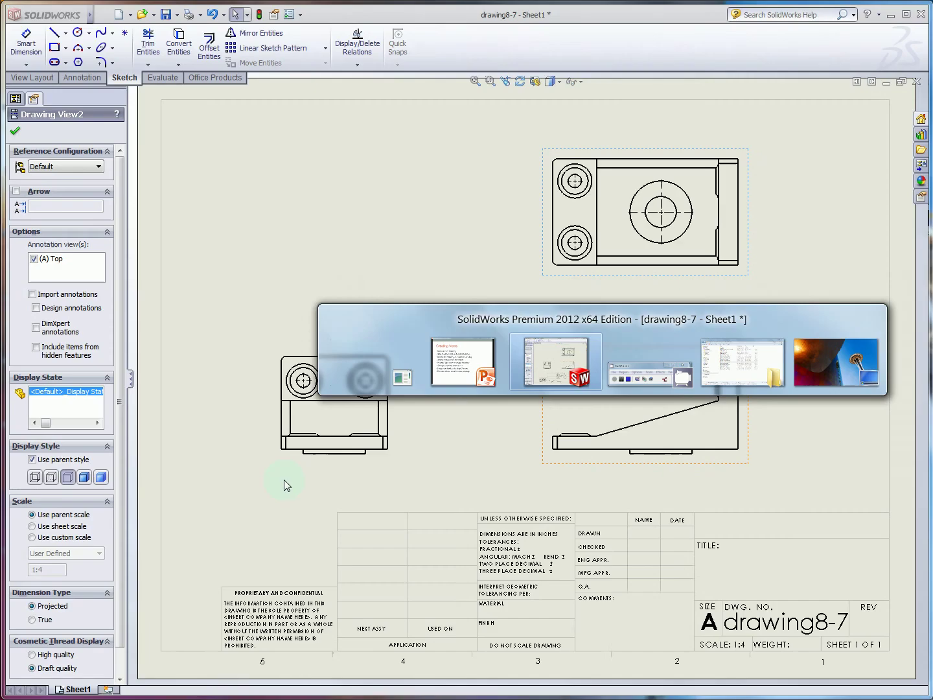
left_click(380, 265)
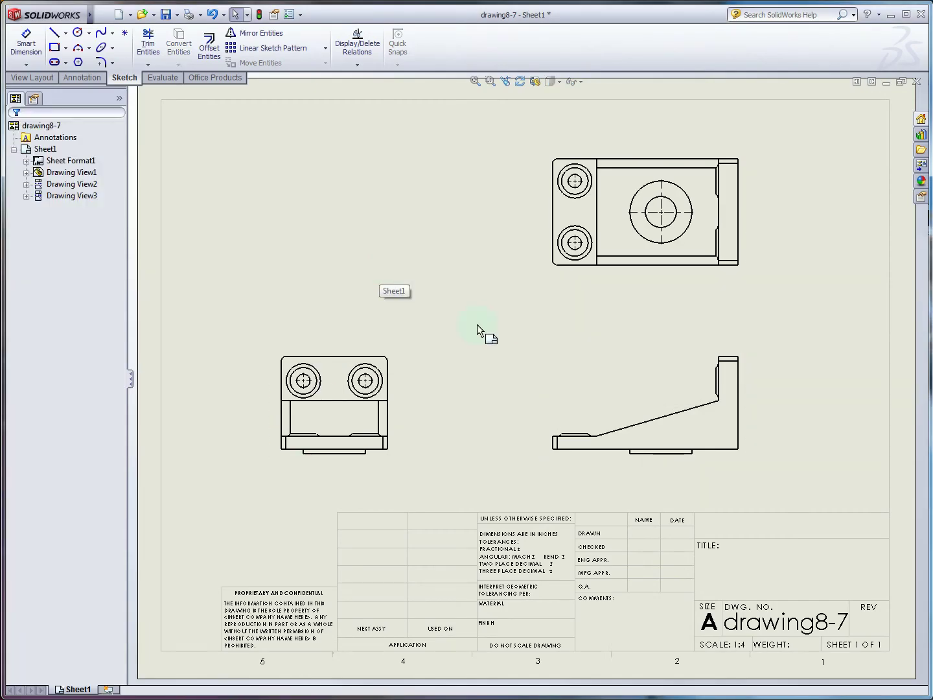
left_click(350, 400)
left_click(695, 429, "ctrl")
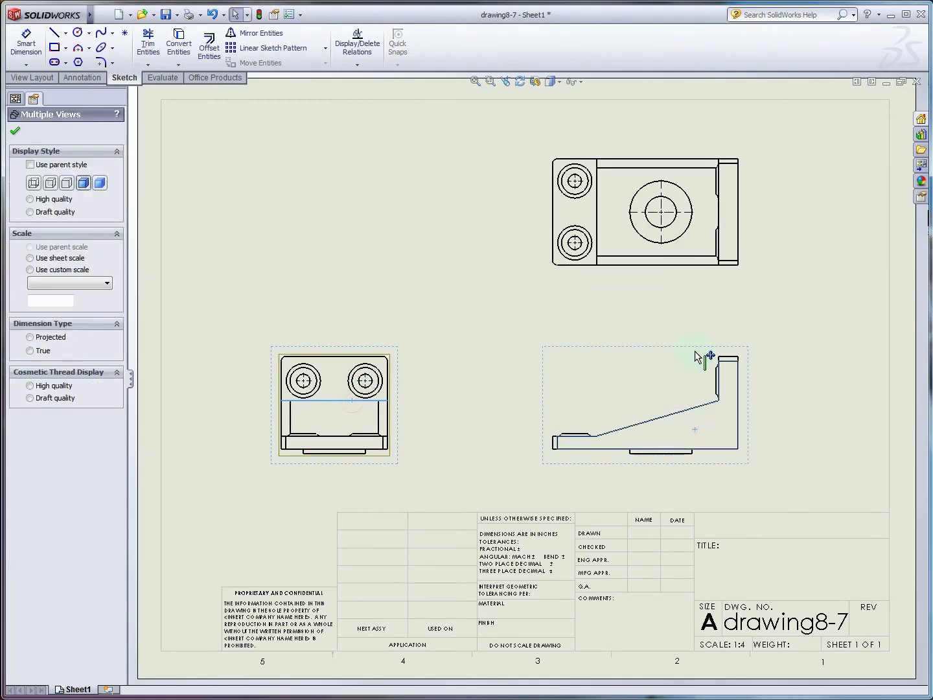
left_click(656, 248, "ctrl")
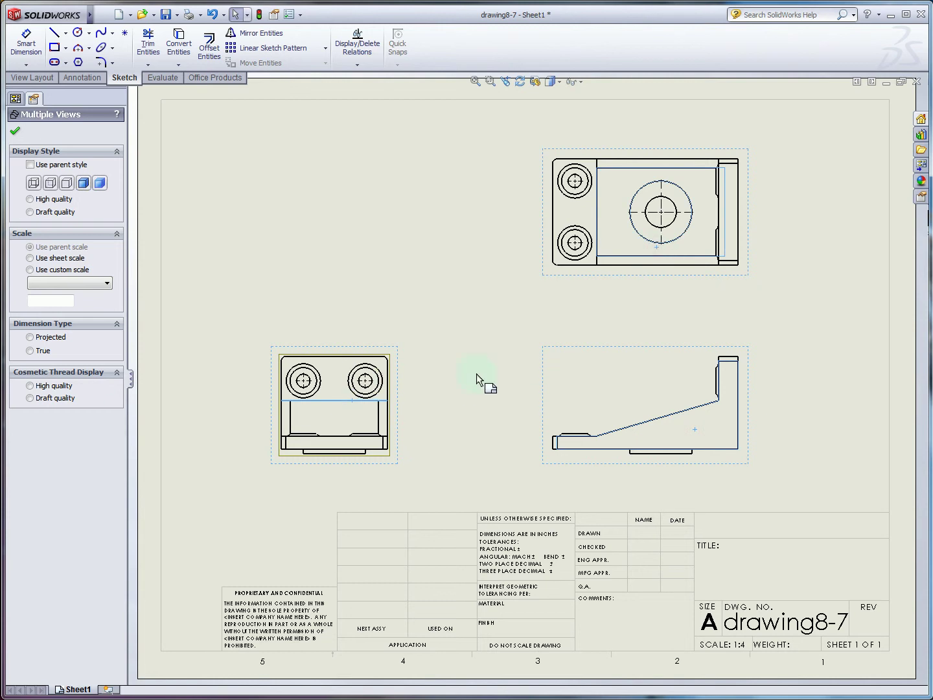
left_click(445, 333)
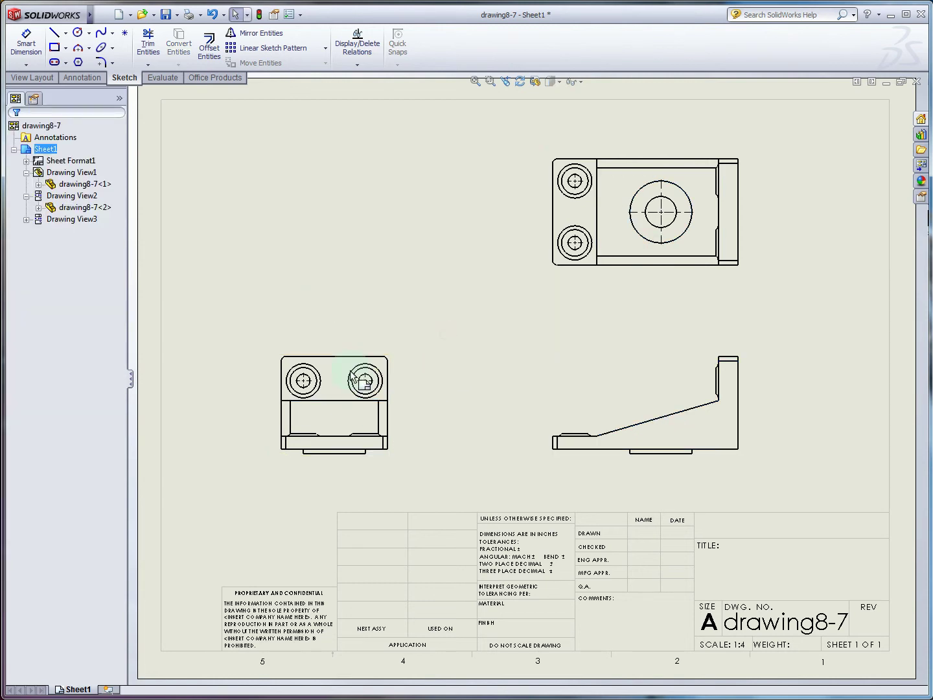
left_click(343, 422)
left_click(673, 427)
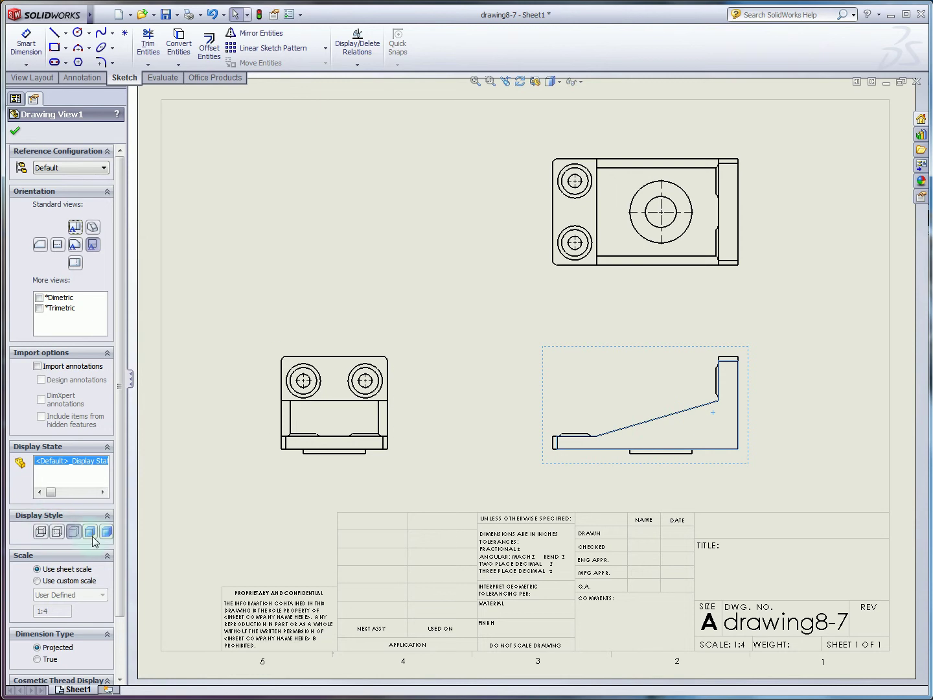
left_click(57, 536)
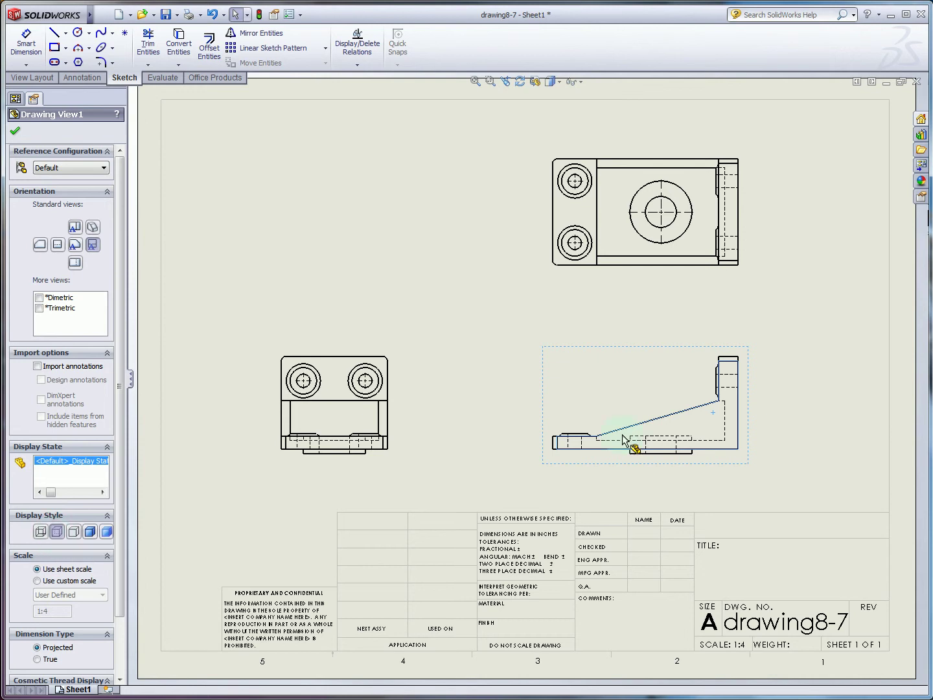
Apply Hidden Lines Visible to the top and lower-left views, then return to the slides.
left_click(624, 262)
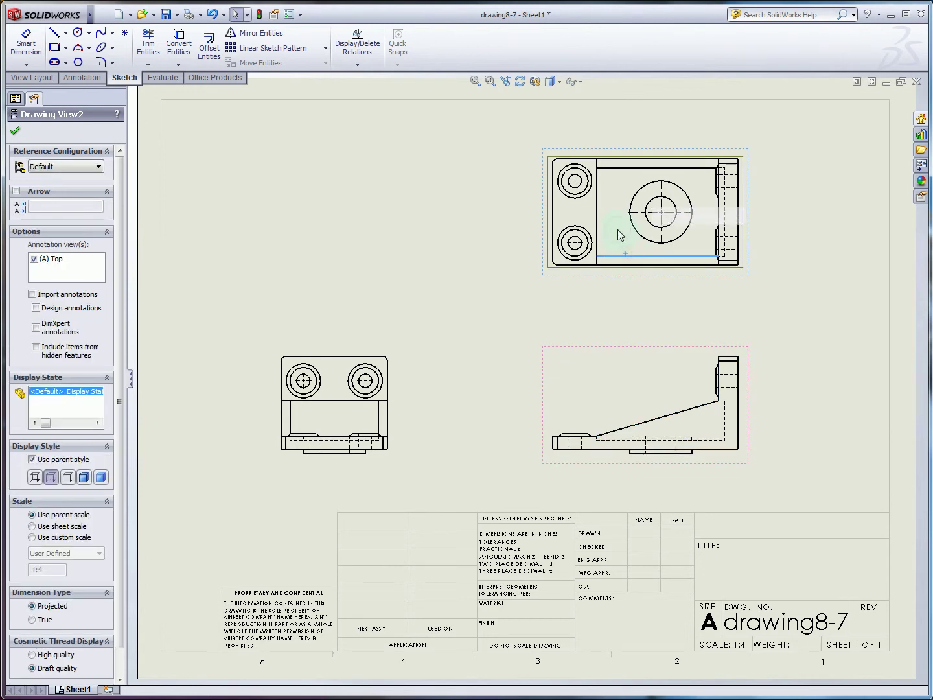
left_click(369, 409)
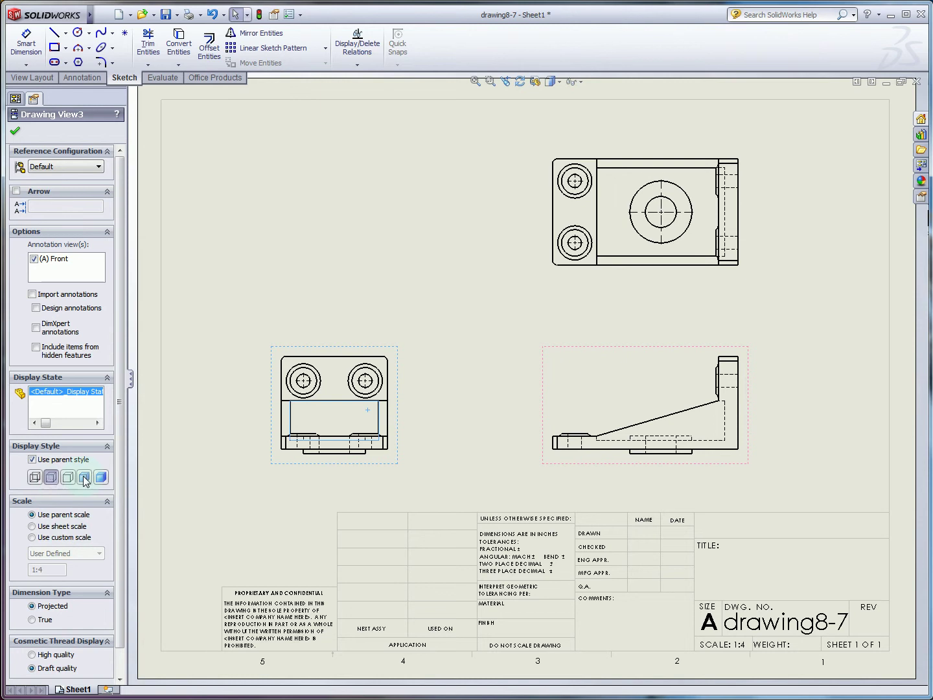
left_click(52, 478)
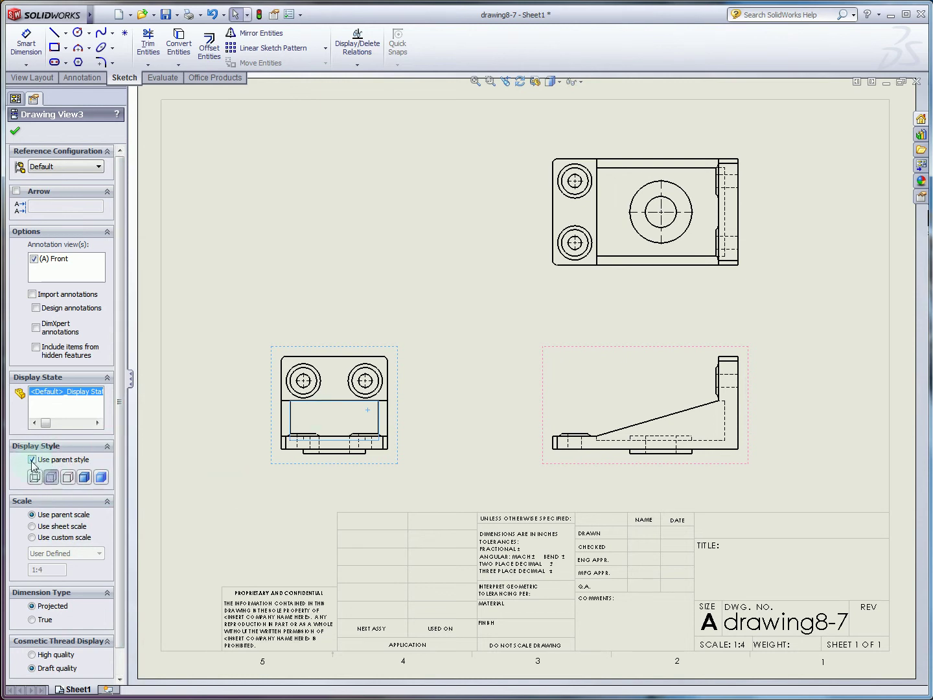
left_click(478, 428)
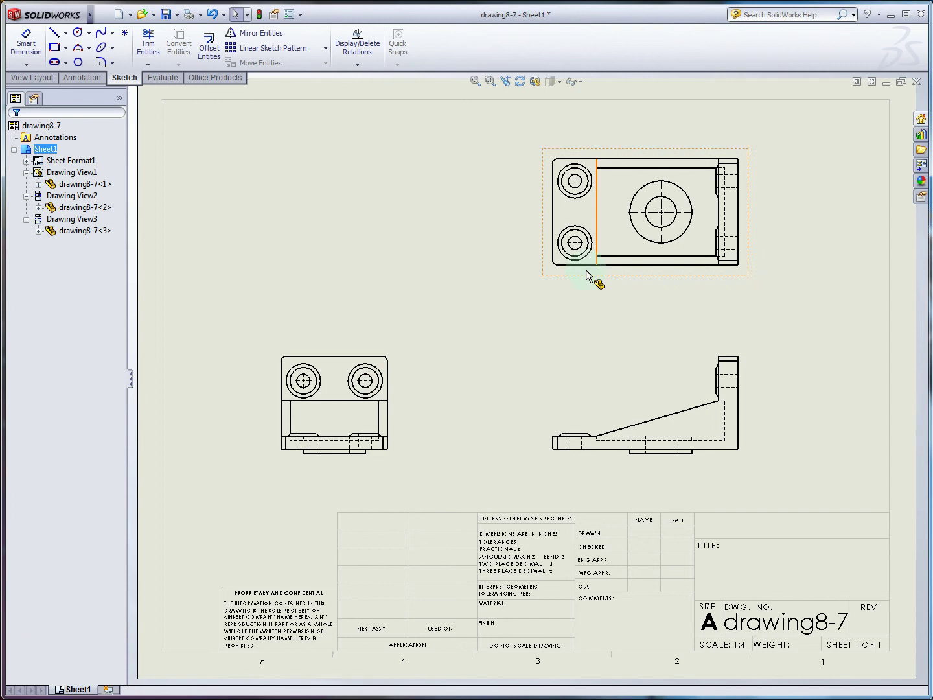
key("alt+Tab")
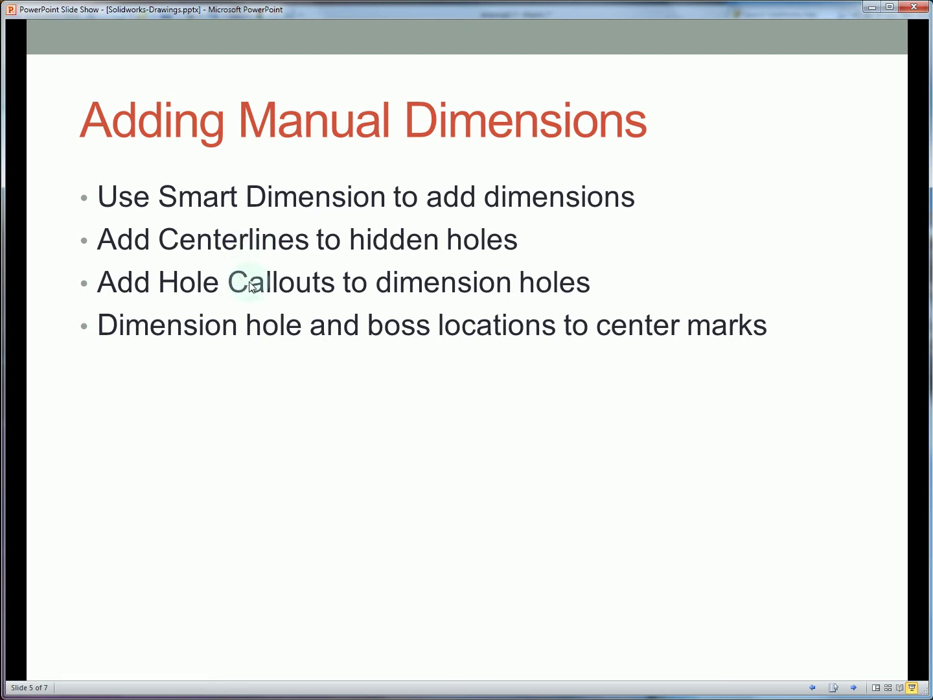
Return to the SolidWorks drawing after presenting the Adding Manual Dimensions slide.
key("alt+Tab")
key("alt+Tab")
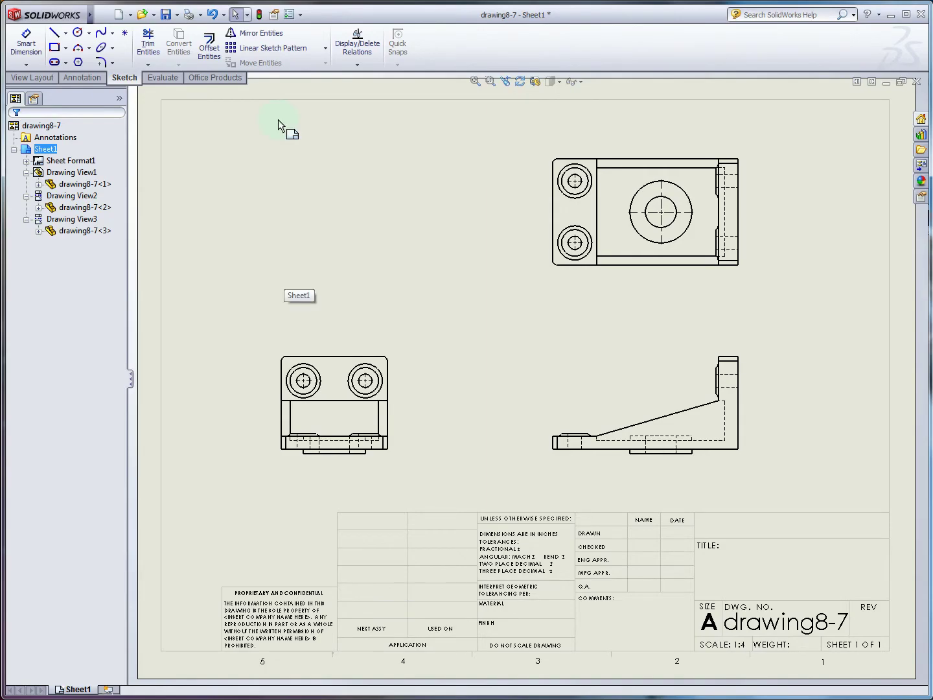
Dimension the lower-left view with Smart Dimension: 0.15 width and 0.13 height.
left_click(98, 79)
left_click(124, 78)
left_click(83, 78)
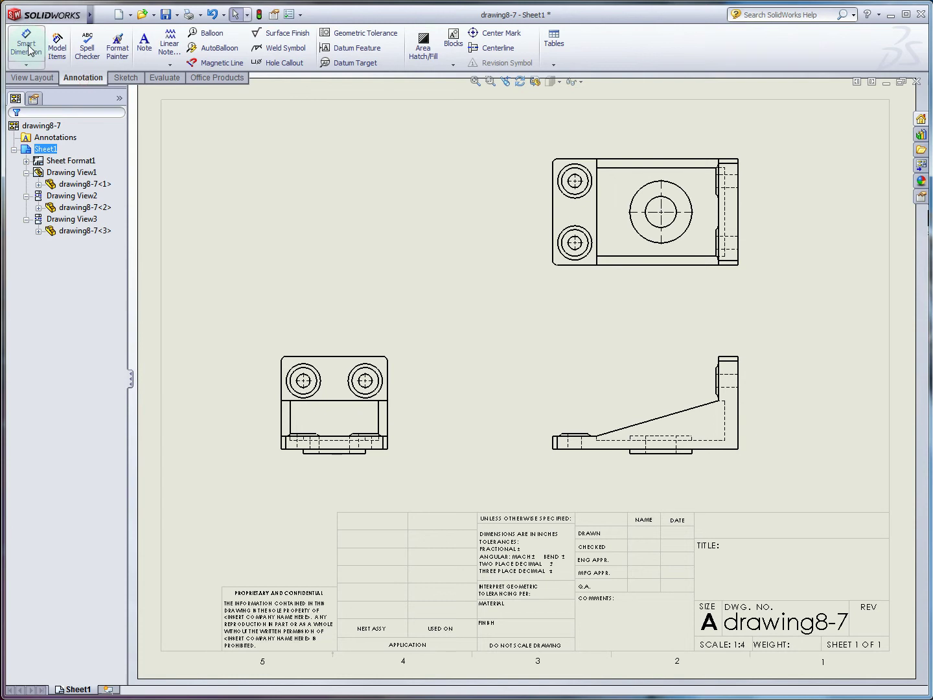
left_click(28, 47)
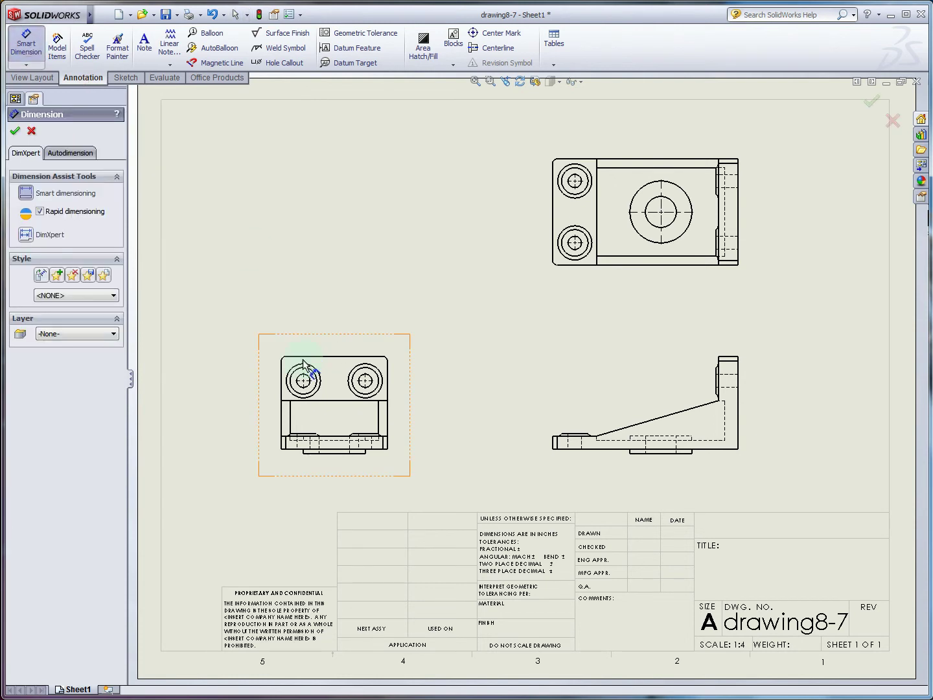
left_click(282, 372)
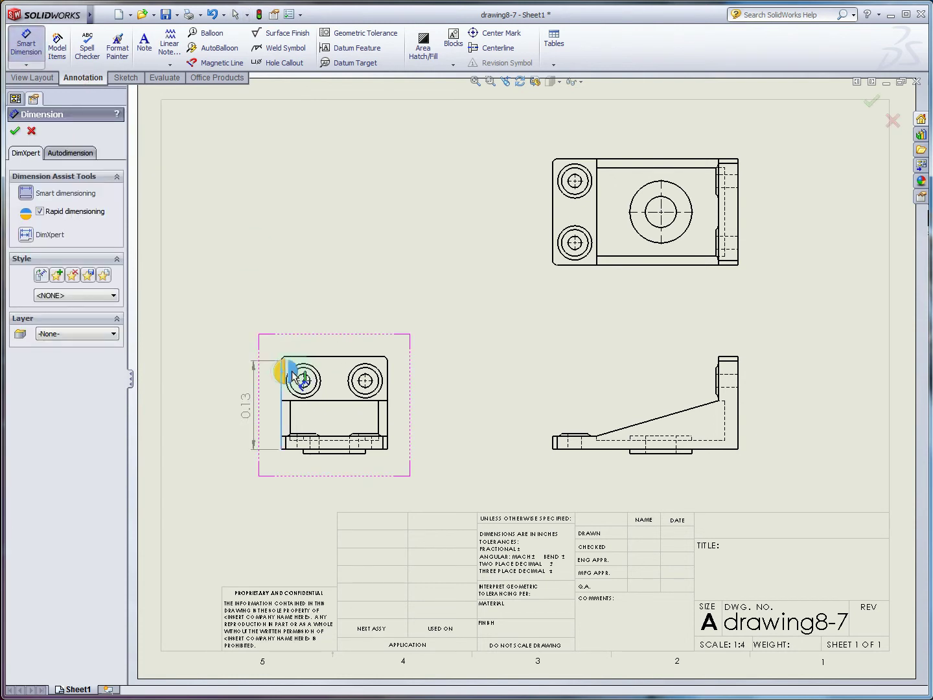
left_click(388, 377)
left_click(342, 314)
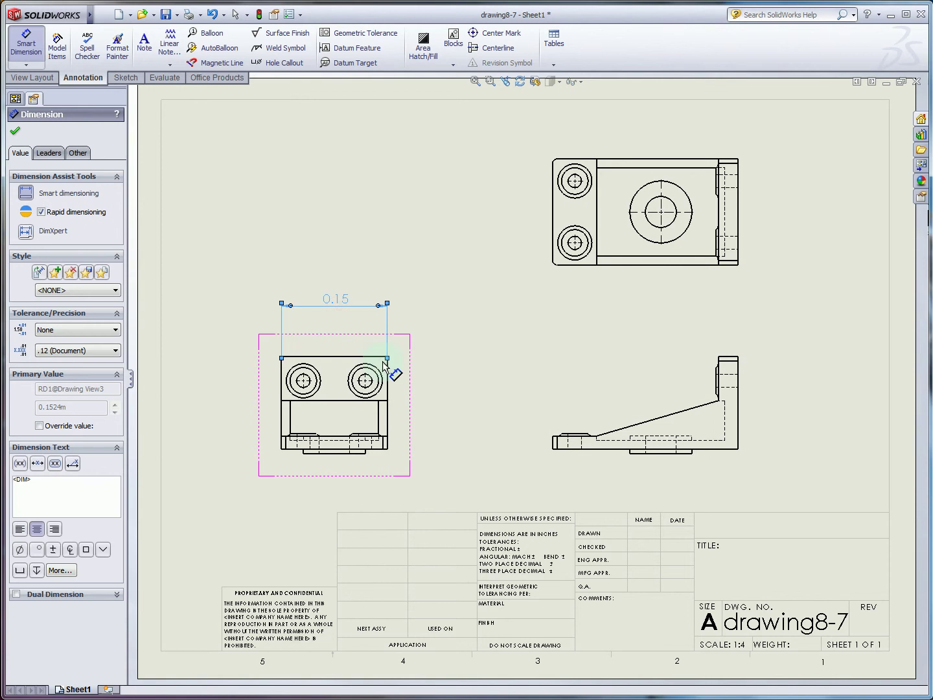
left_click(365, 356)
left_click(370, 447)
left_click(435, 429)
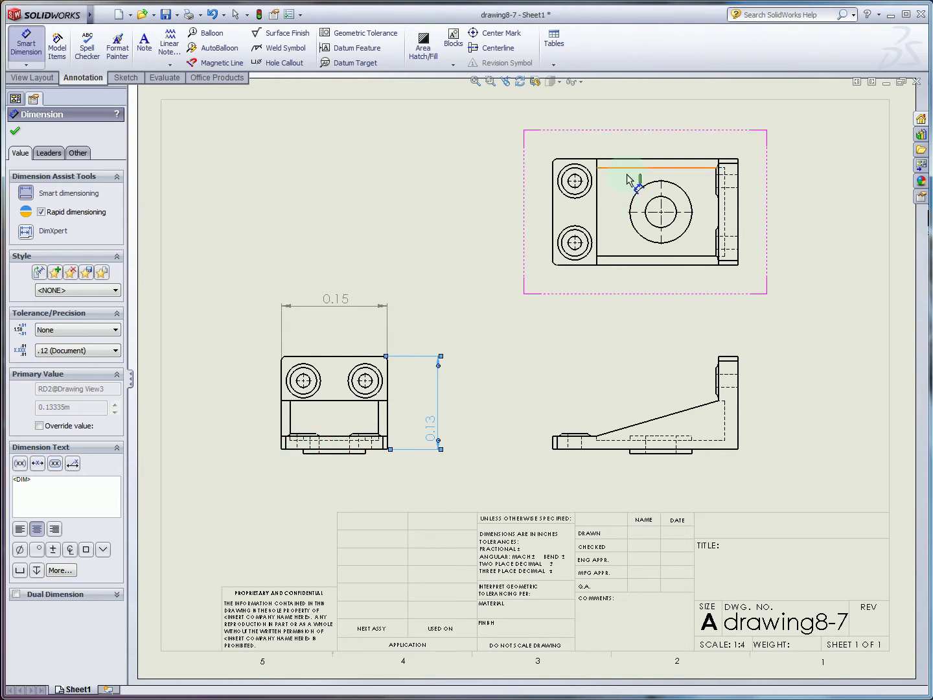
Add Ø0.09 and Ø0.04 diameter dimensions to the top view's circles.
left_click(640, 189)
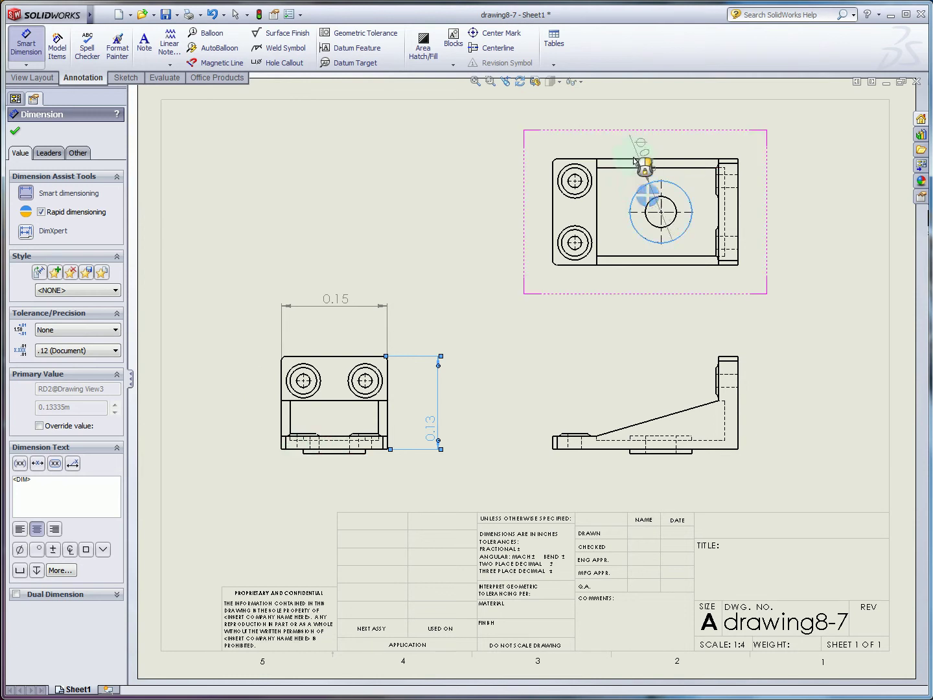
left_click(597, 130)
left_click(561, 171)
left_click(506, 159)
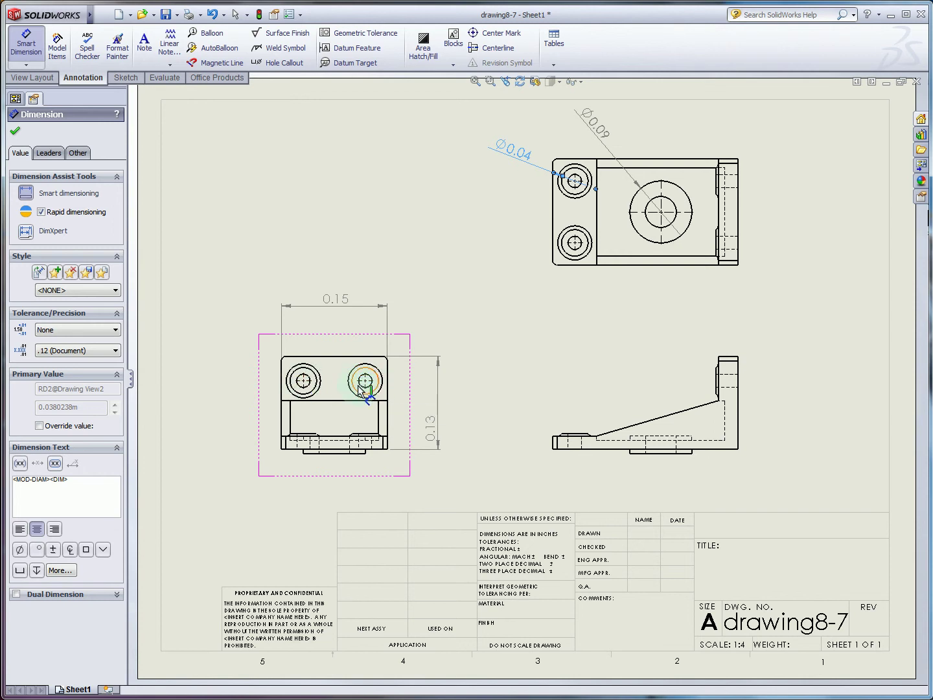
left_click(496, 48)
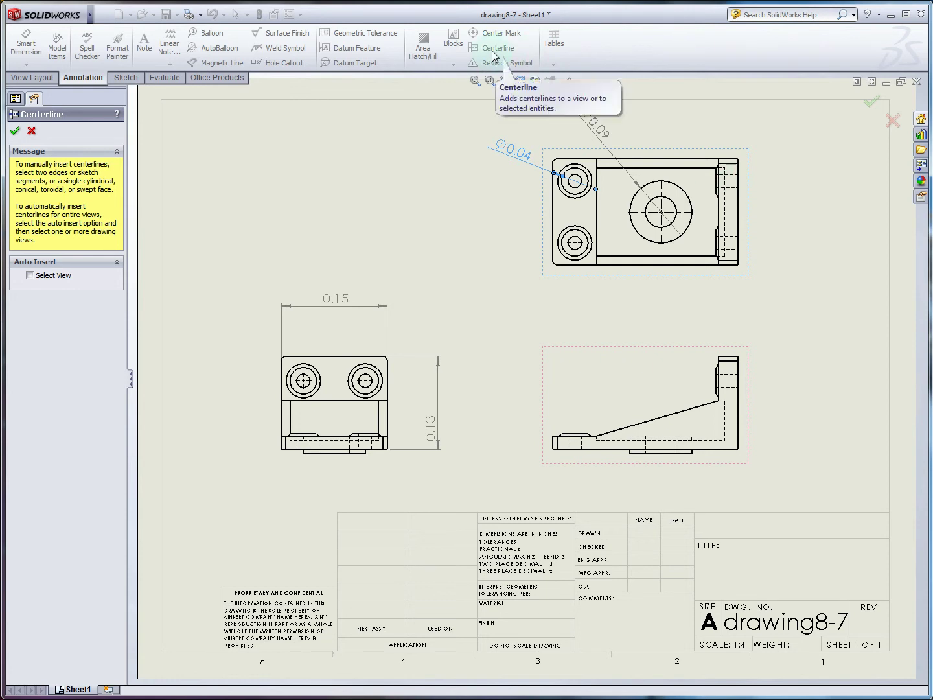
Add centerlines through the two hidden holes in the top view and the side-view counterbore.
left_click(733, 190)
left_click(733, 240)
left_click(733, 252)
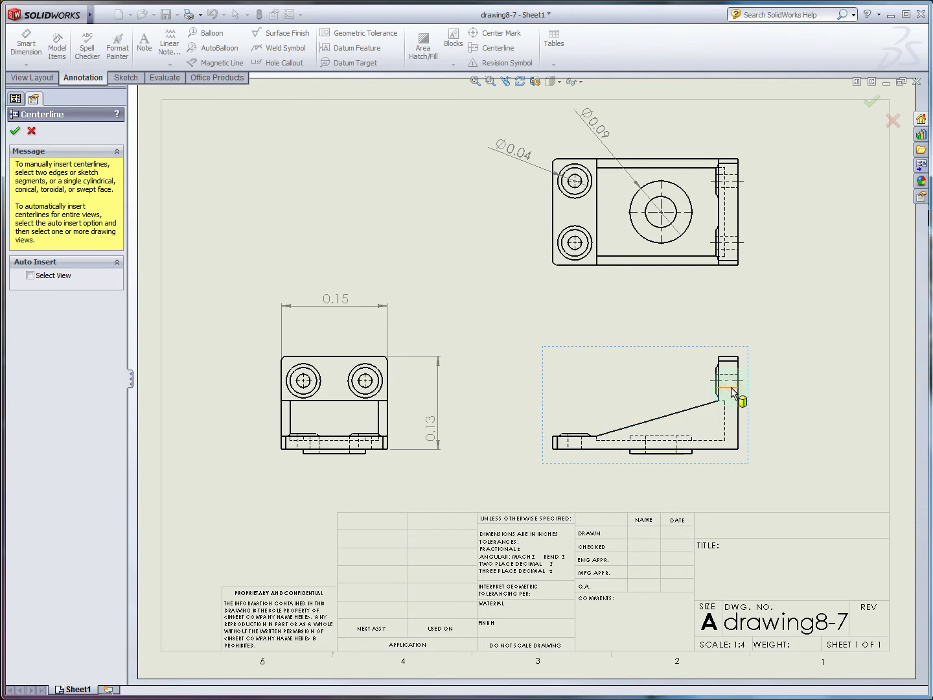
left_click(676, 444)
left_click(648, 445)
left_click(580, 447)
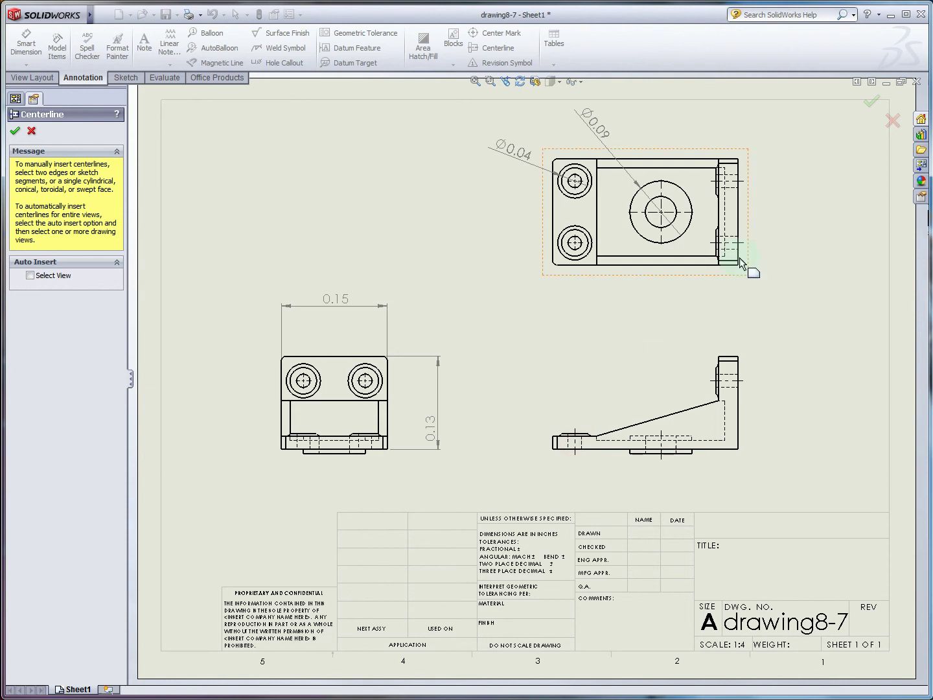
left_click(14, 131)
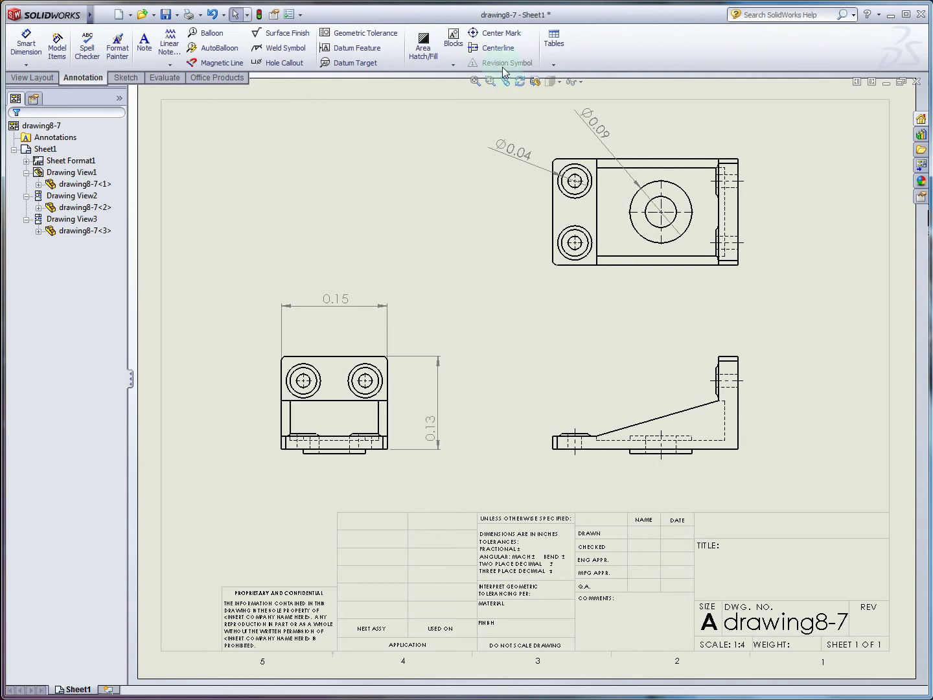
Add a Ø0.04, 0.03-deep hole callout to the top view's centre hole, placed above the view.
left_click(287, 64)
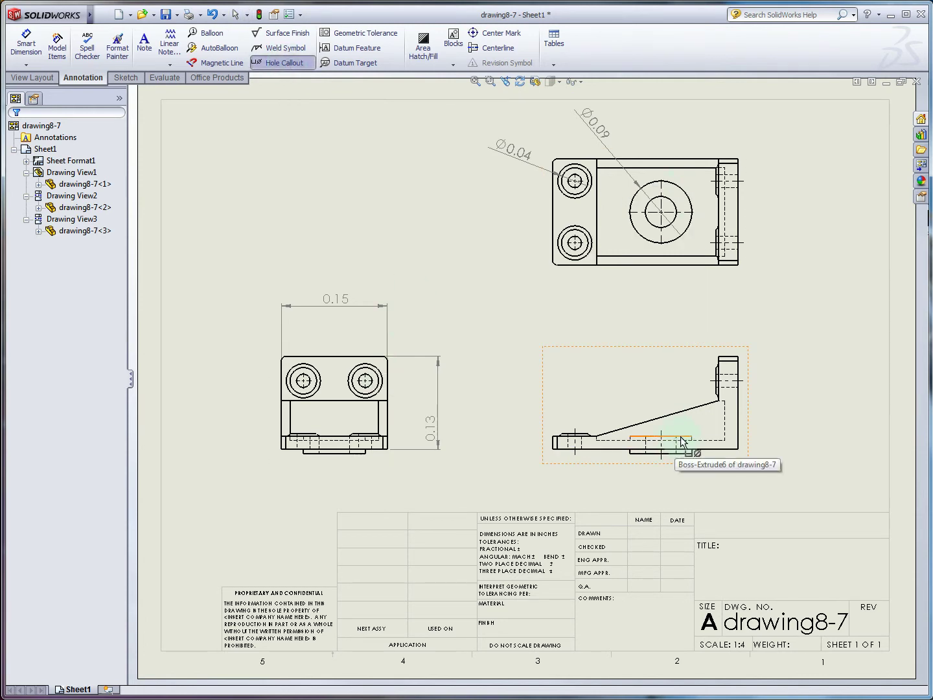
left_click(667, 227)
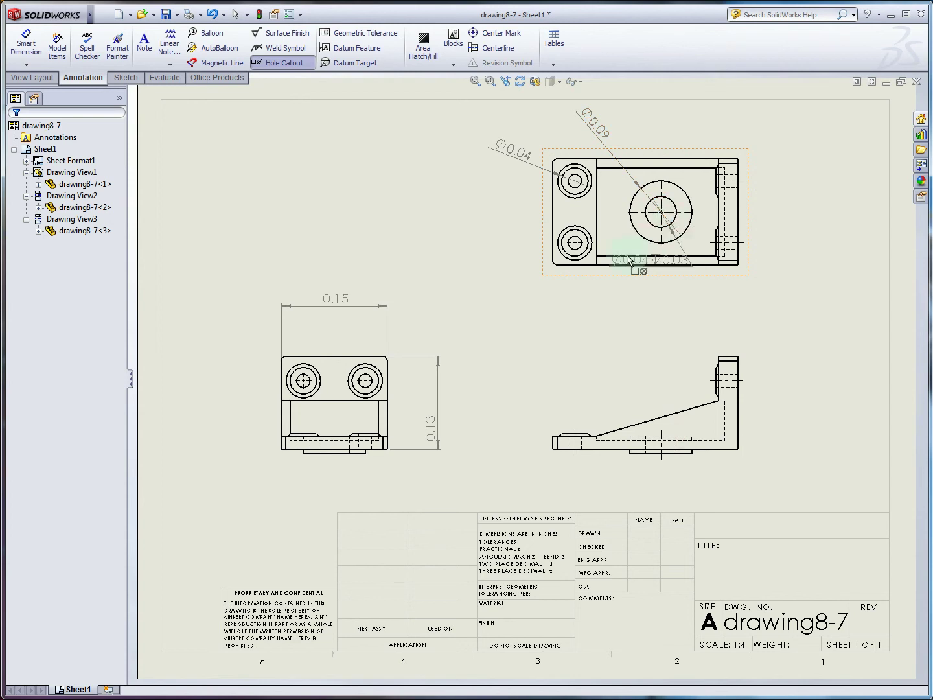
left_click(692, 132)
left_click(733, 125)
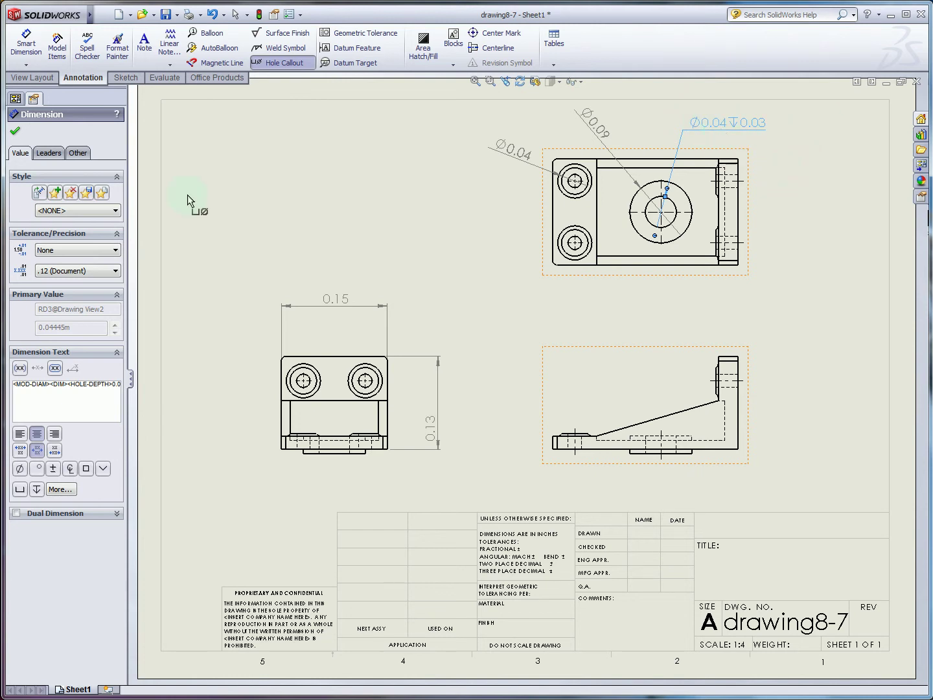
left_click(15, 131)
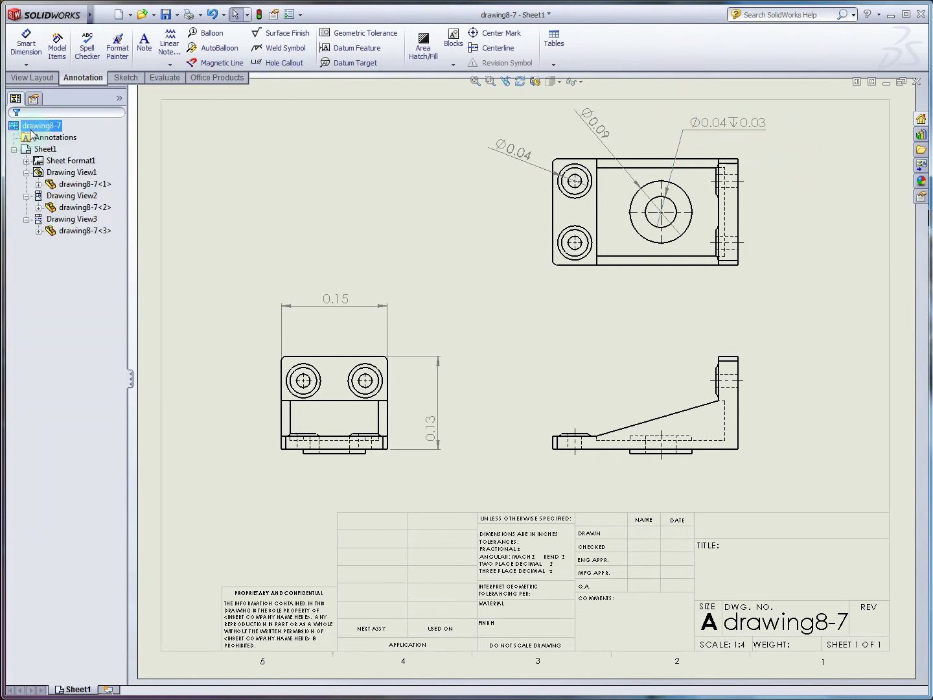
Set IPS units with .123 decimals for Length and Section Length, then nudge the Ø1.750 callout right.
right_click(31, 130)
left_click(94, 241)
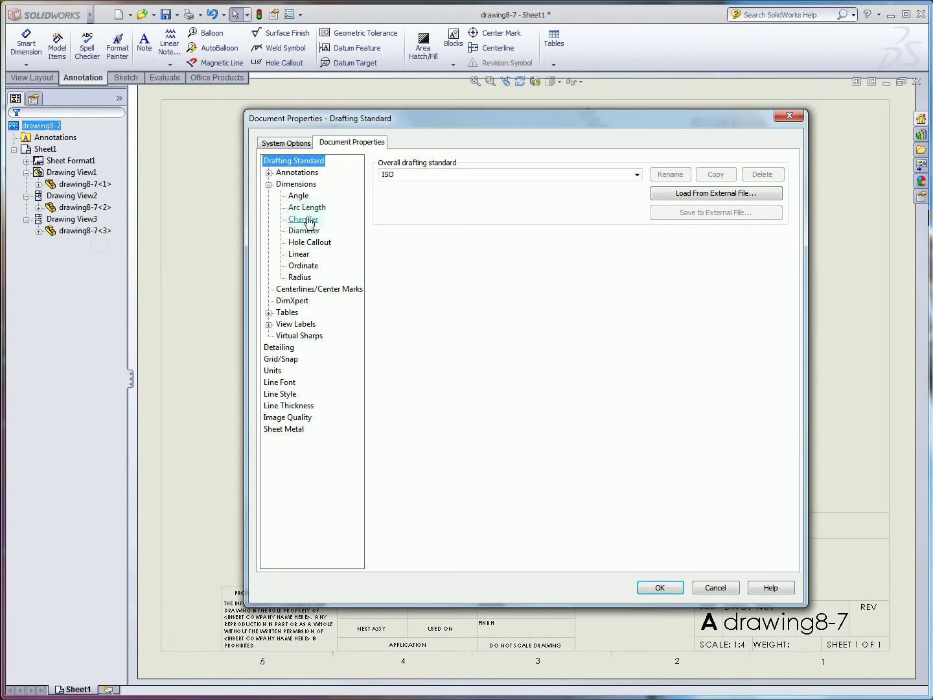
left_click(285, 371)
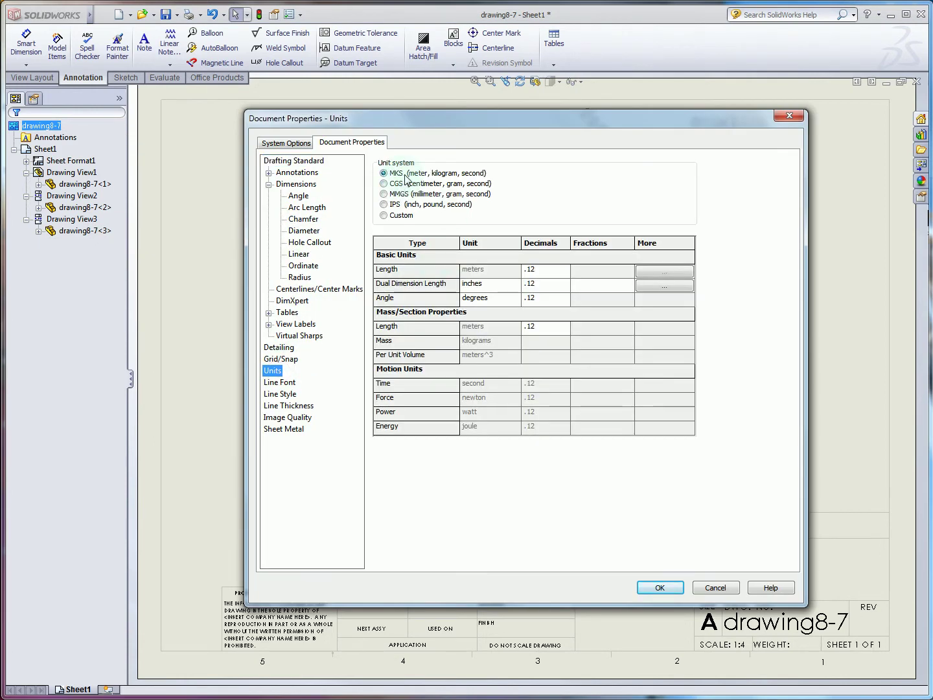
left_click(393, 205)
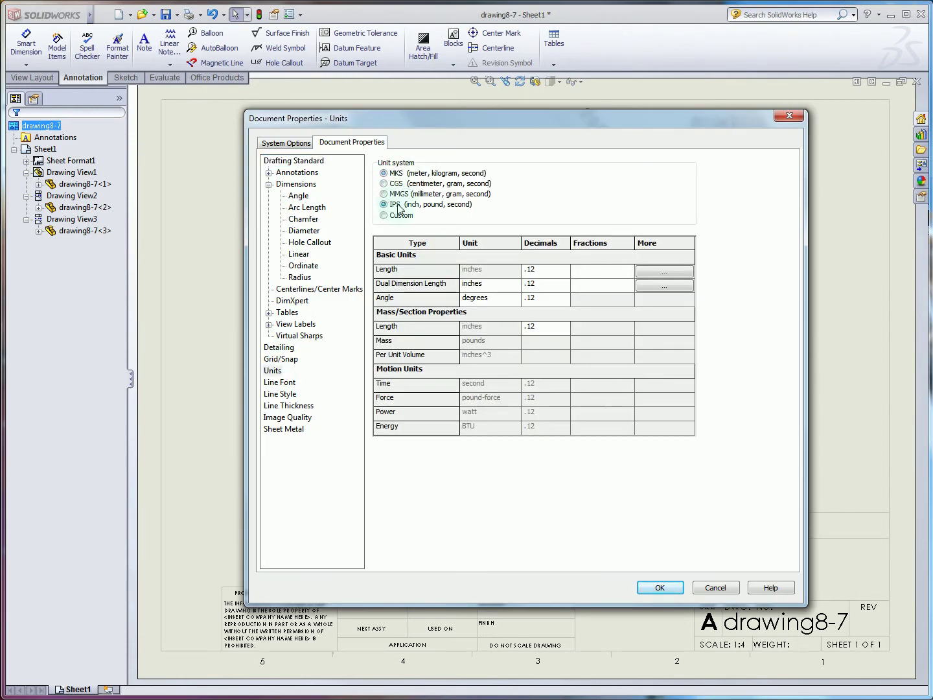
left_click(543, 268)
left_click(554, 271)
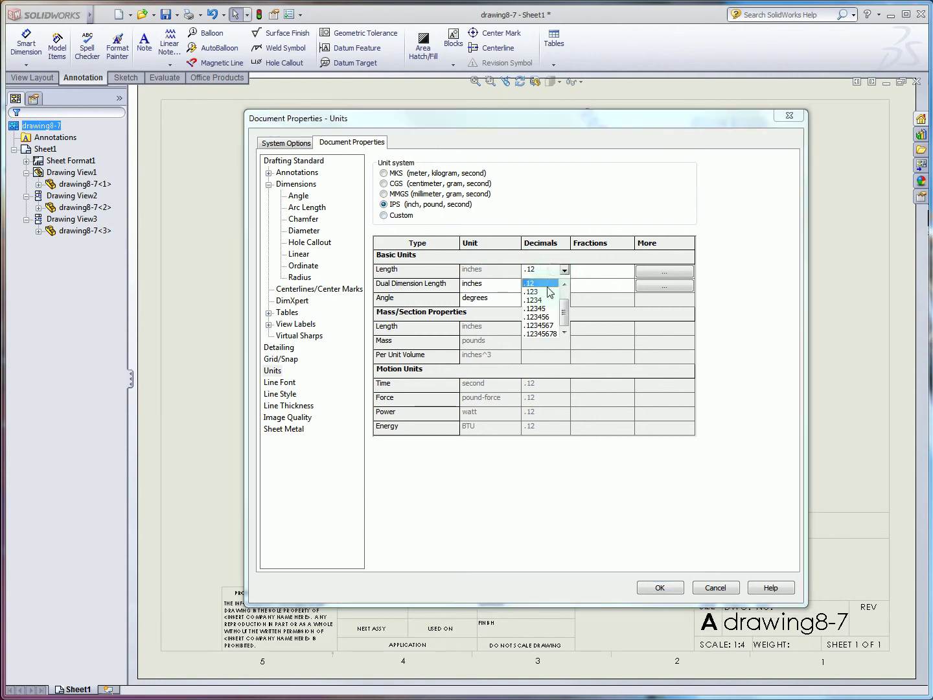
left_click(548, 292)
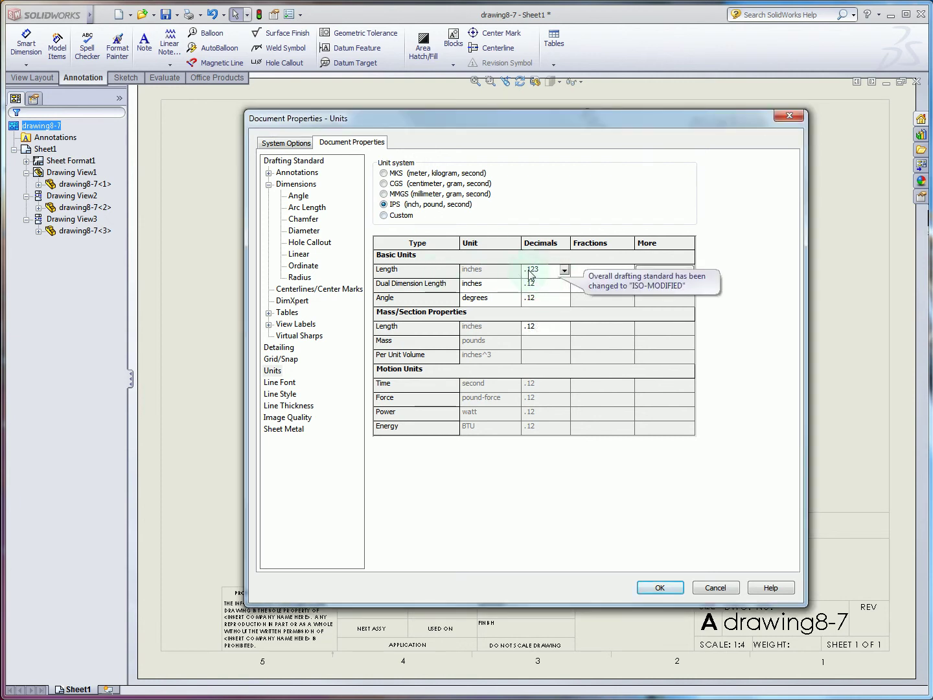
left_click(547, 327)
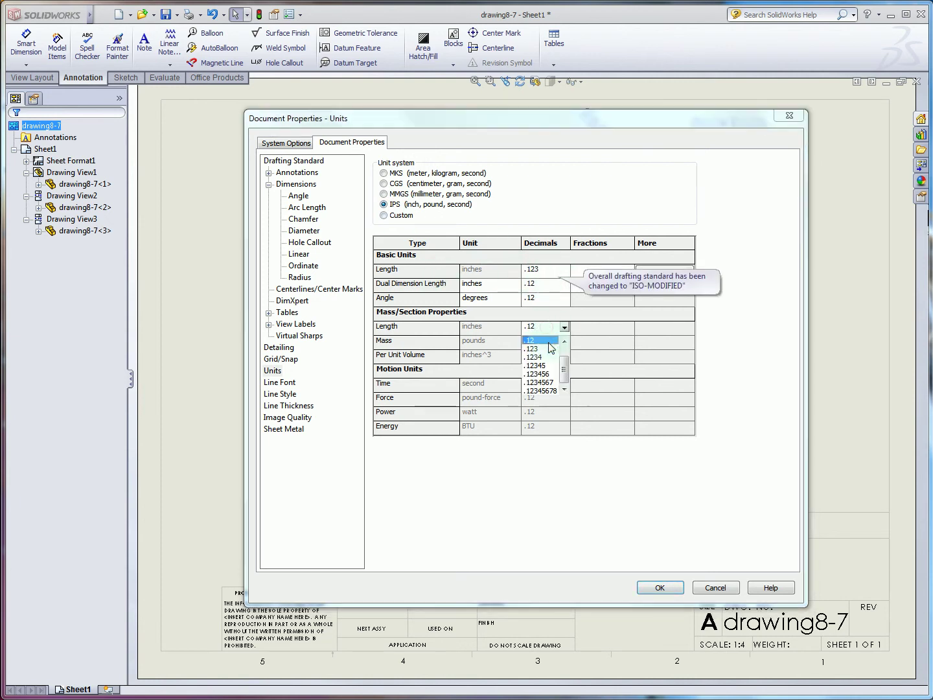
left_click(549, 348)
left_click(660, 588)
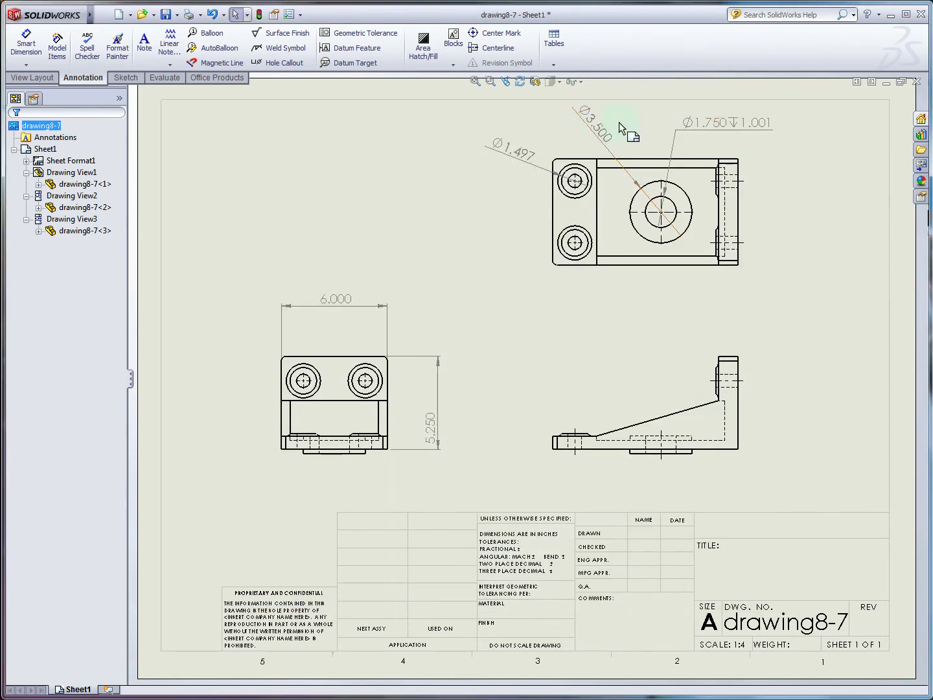
left_click(808, 201)
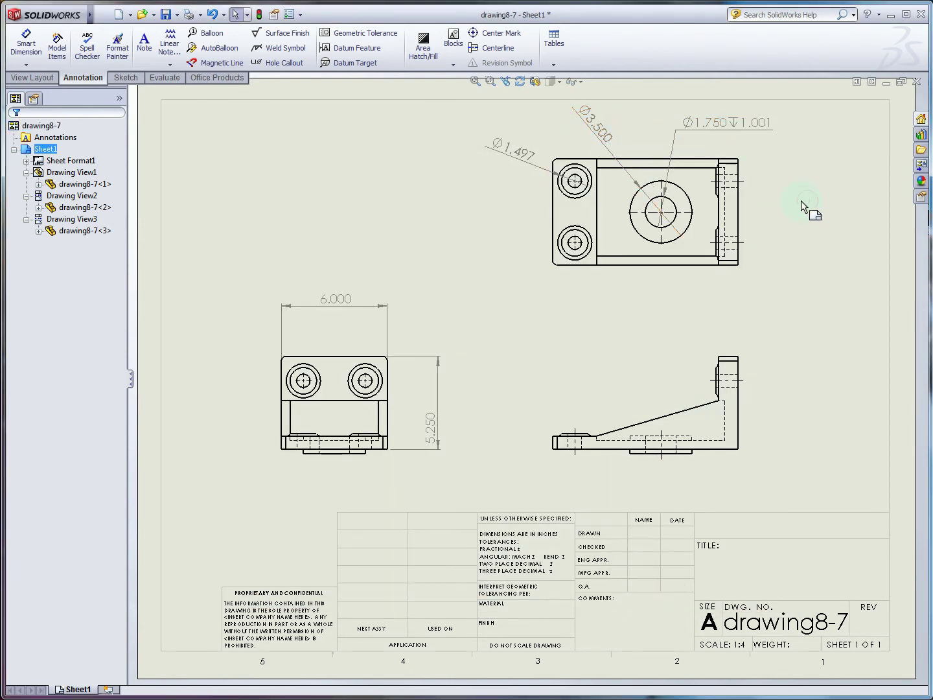
left_click_drag(718, 130, 747, 133)
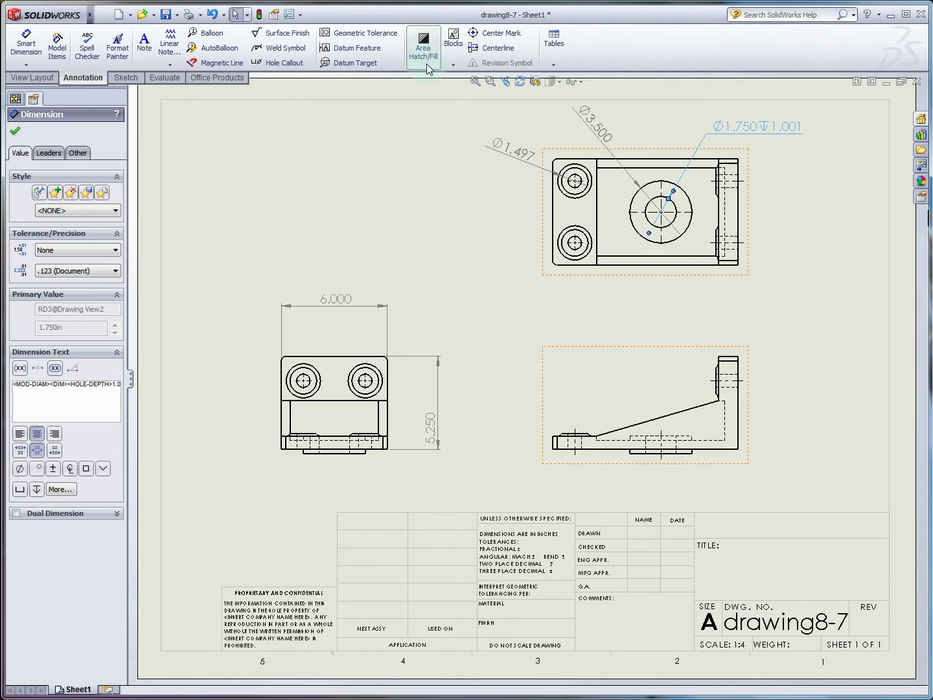
left_click(426, 179)
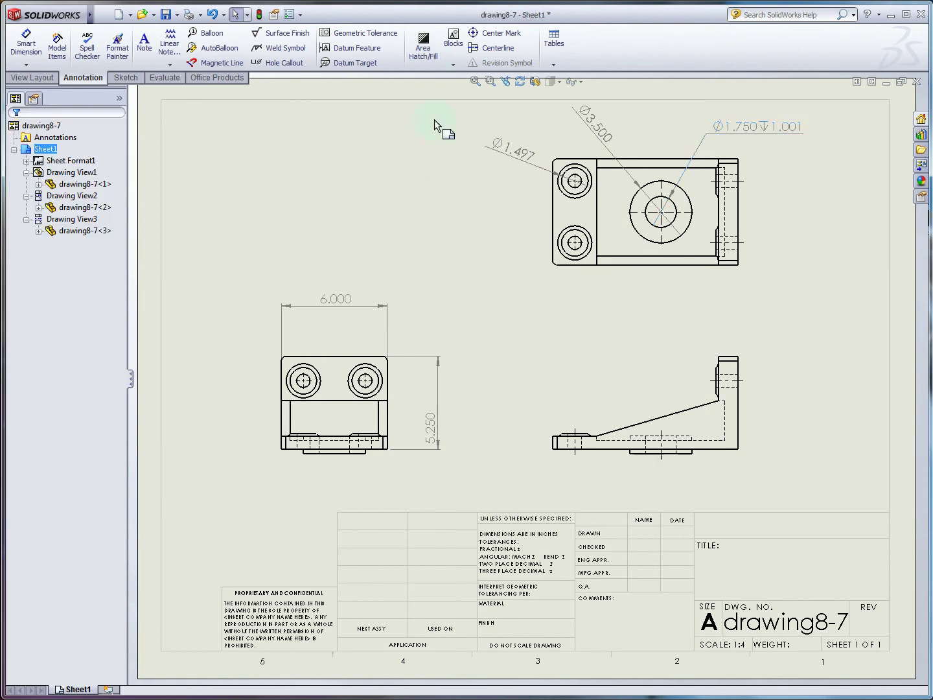
left_click(424, 52)
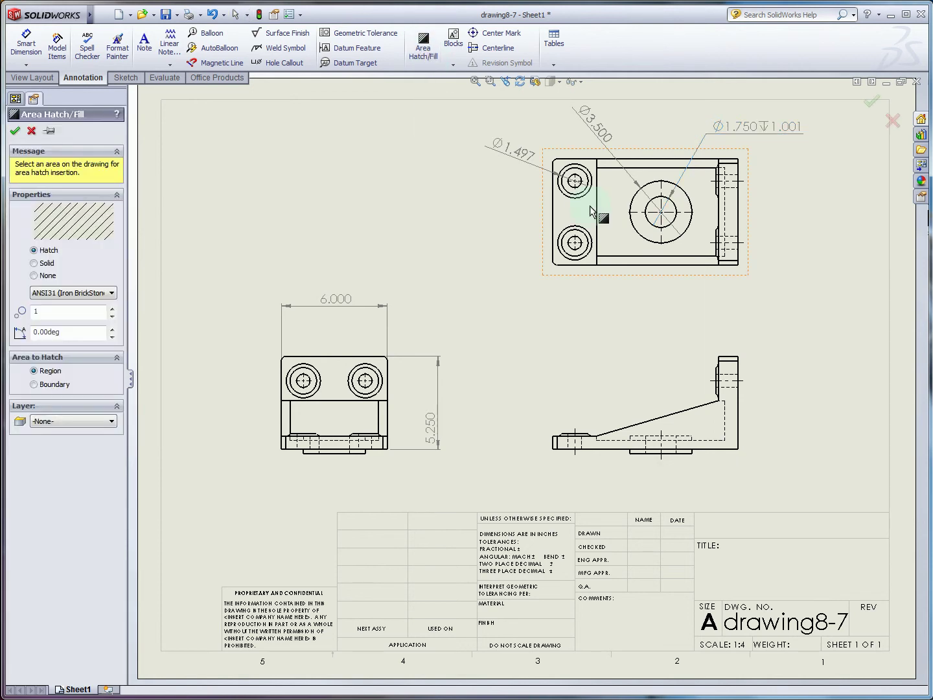
left_click(333, 382)
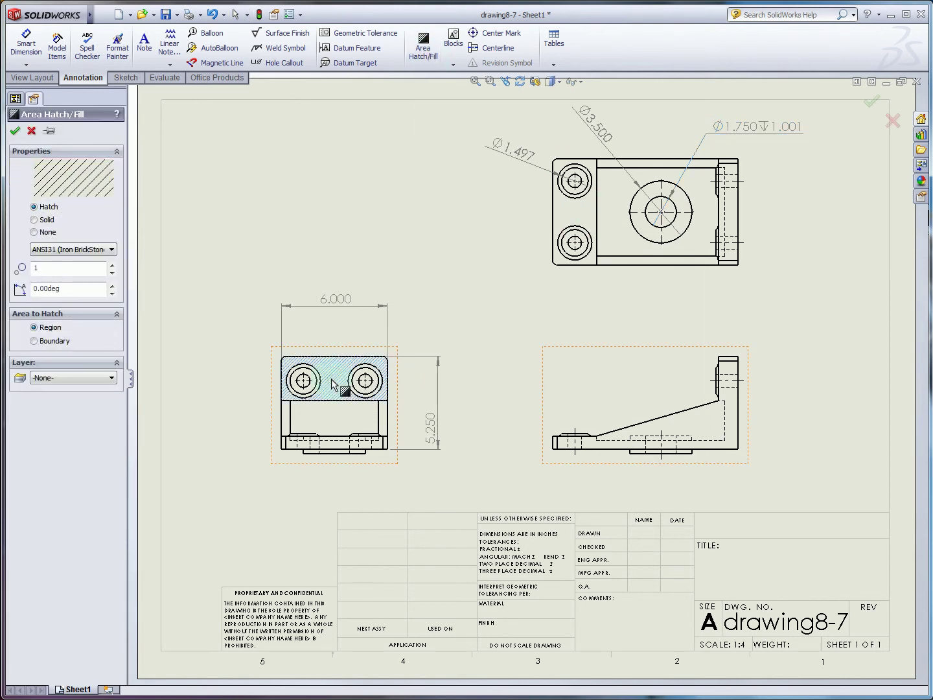
left_click(337, 425)
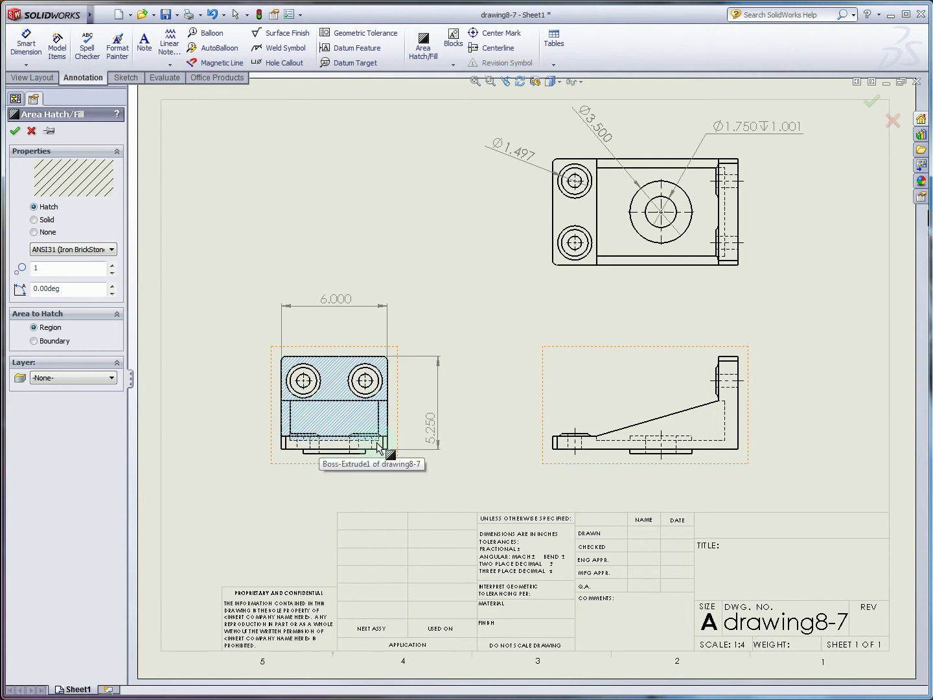
left_click(726, 429)
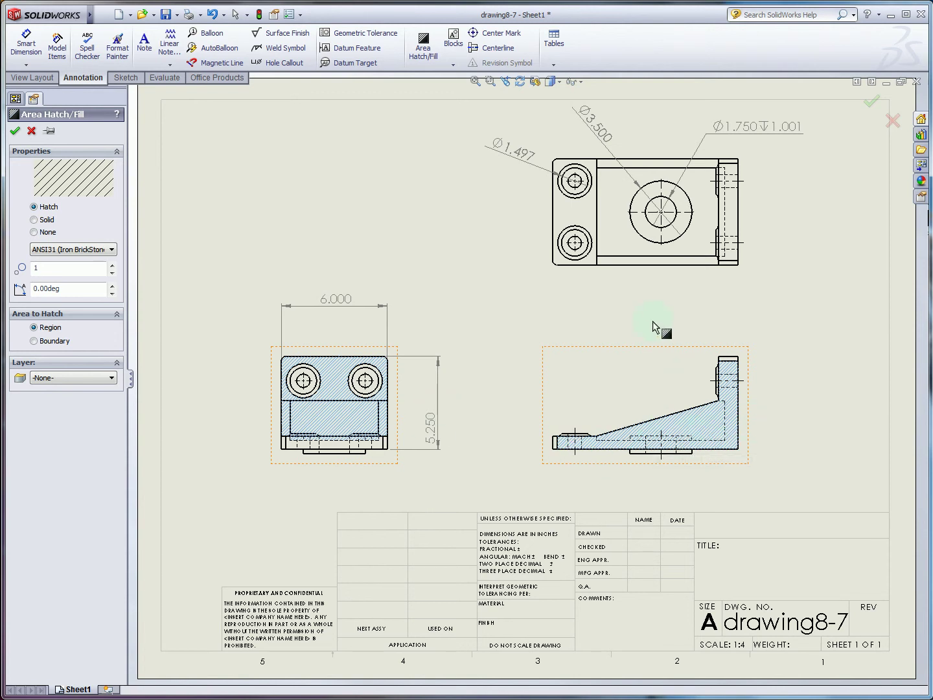
left_click(48, 224)
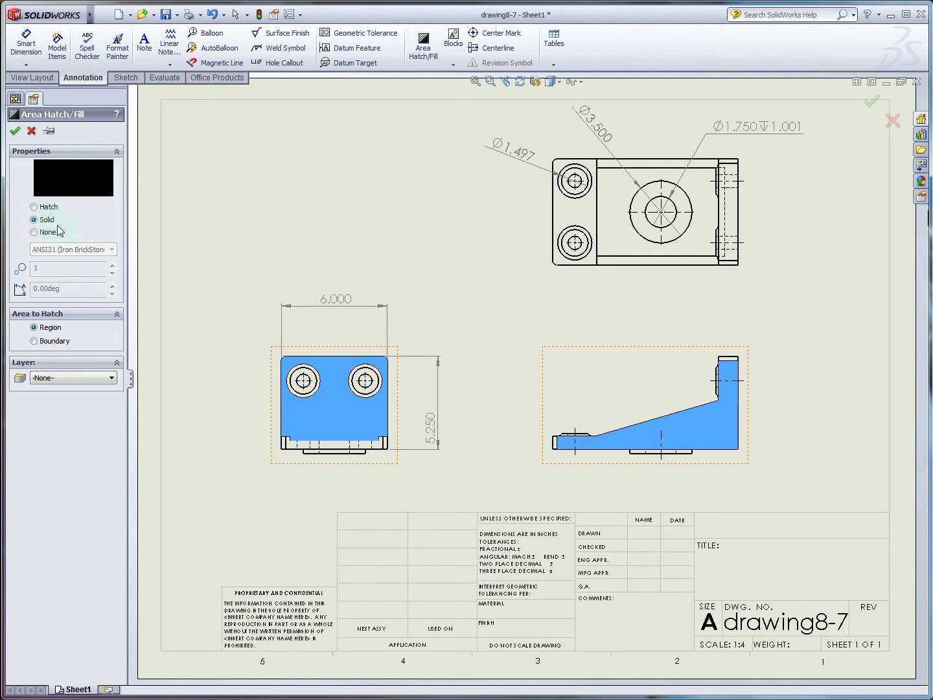
left_click(35, 207)
left_click(48, 232)
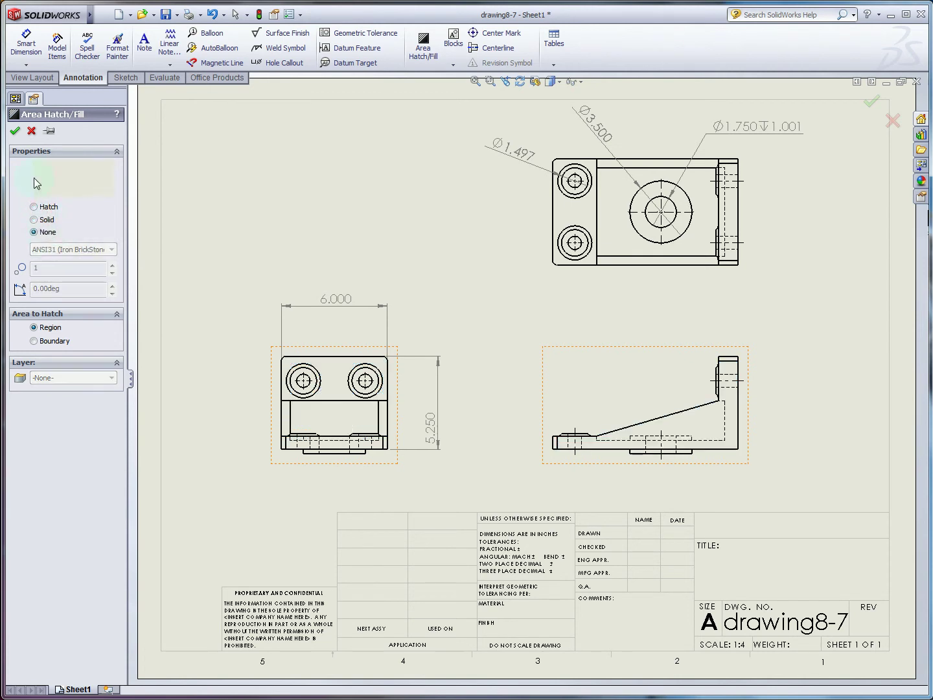
left_click(32, 132)
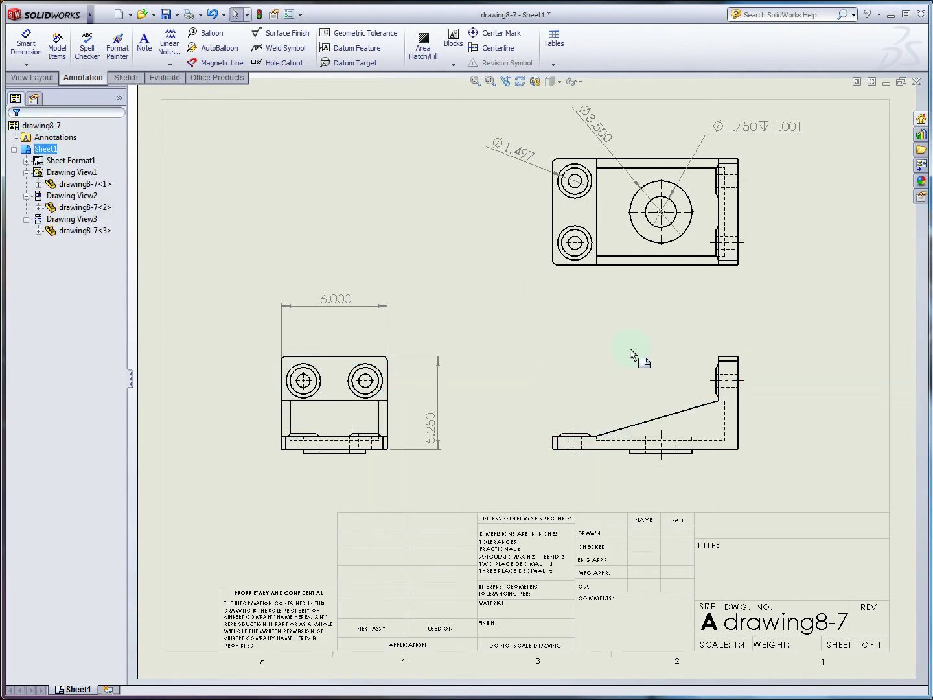
left_click(424, 45)
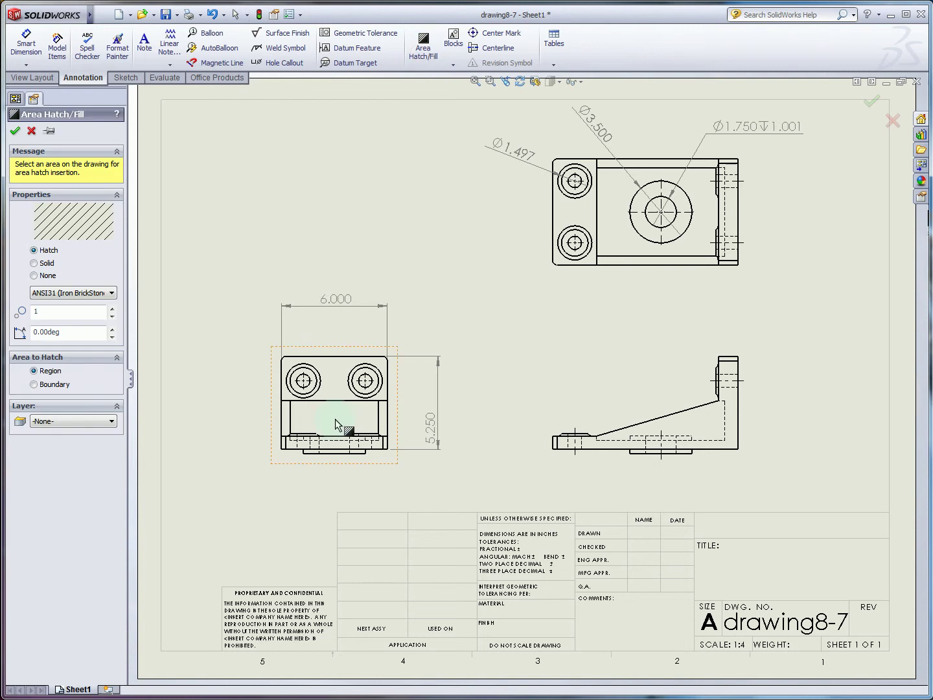
left_click(332, 382)
left_click(328, 431)
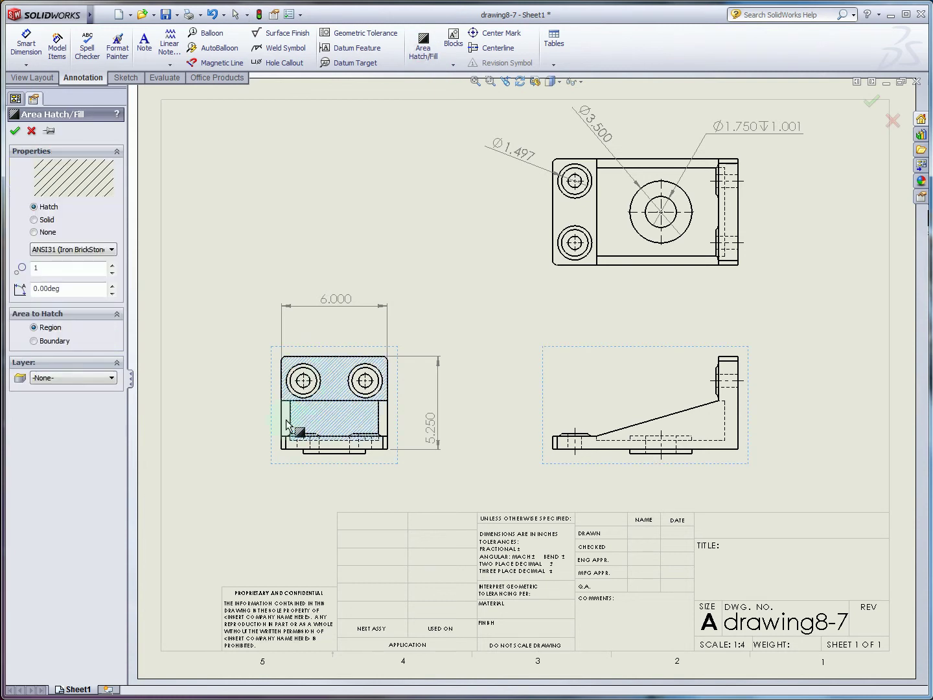
left_click(381, 425)
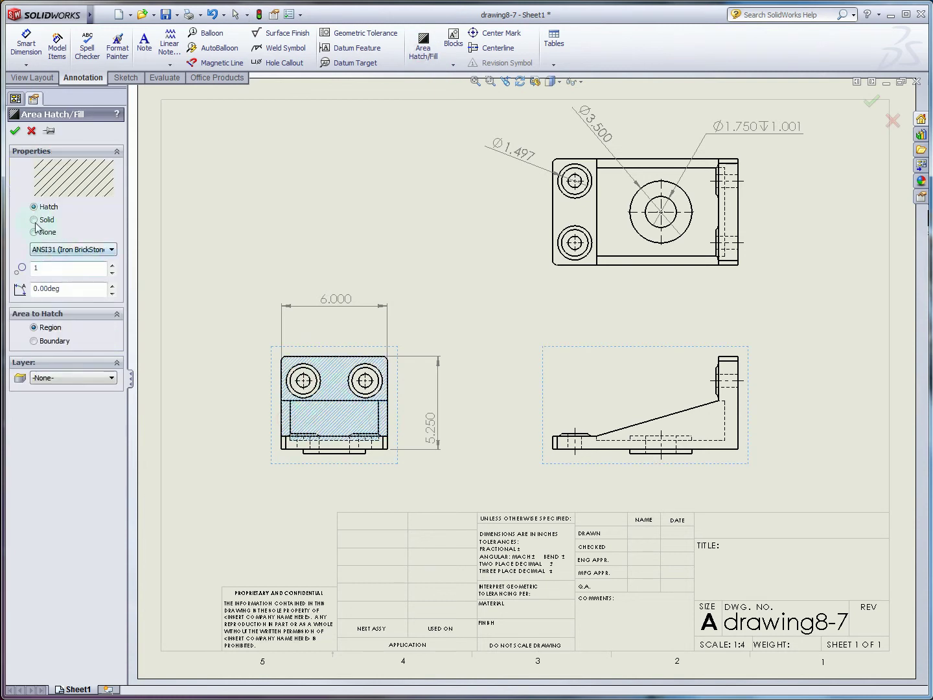
left_click(33, 220)
left_click(34, 232)
left_click(33, 206)
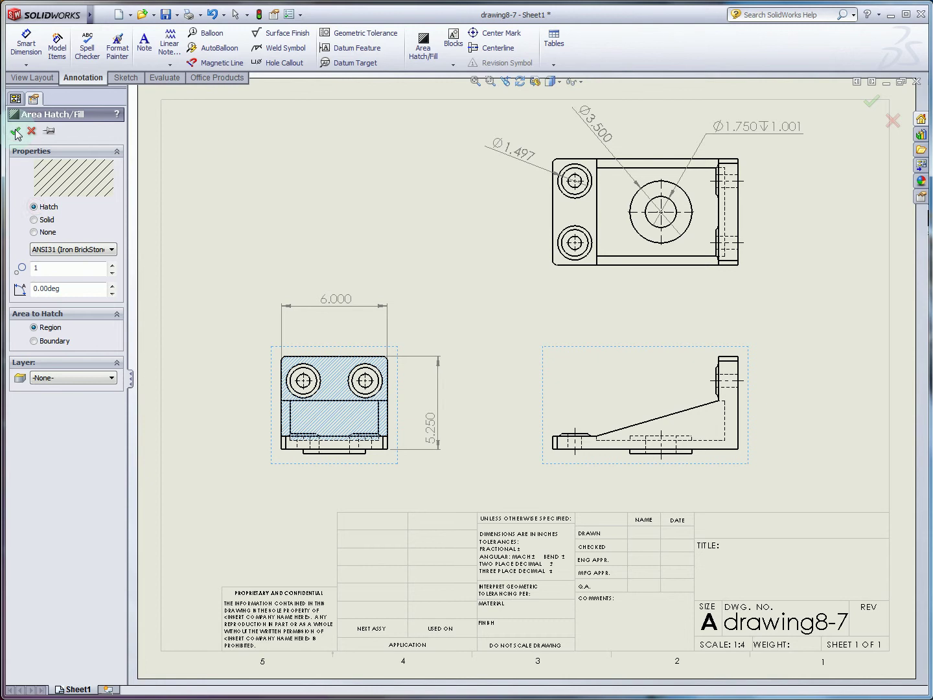
left_click(15, 132)
left_click(456, 232)
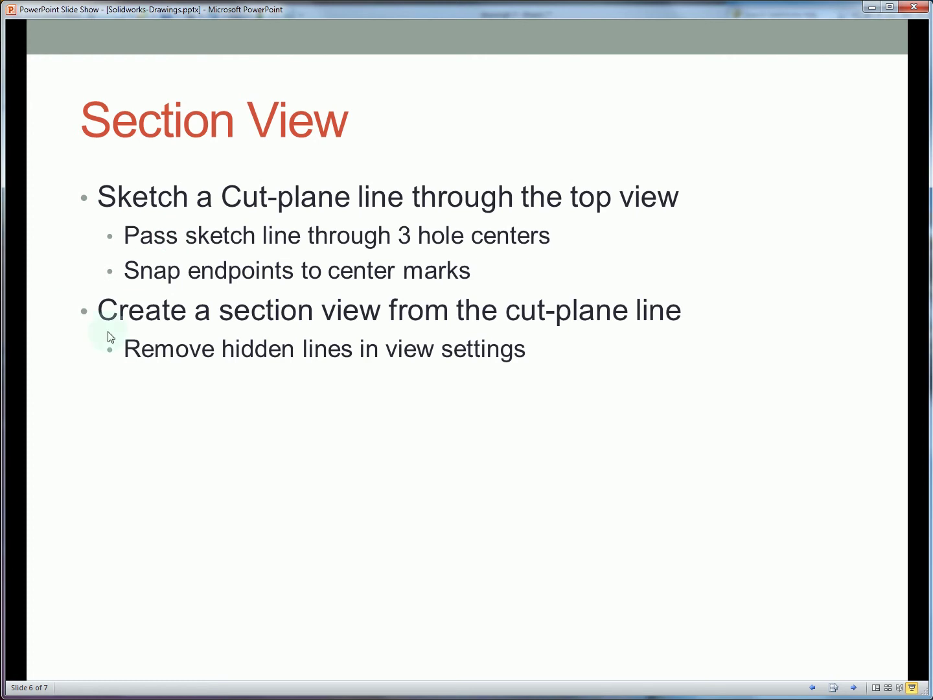
Leave the Section View slide and return to the drawing8-7 sheet in SolidWorks.
key("alt+Tab")
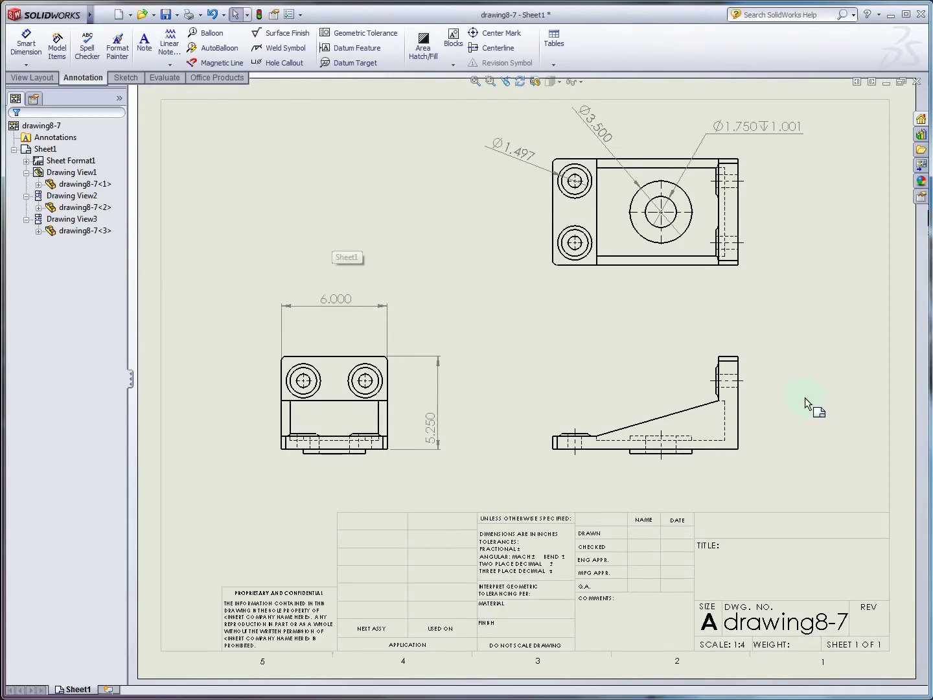
Delete the Ø1.750 hole callout and the Ø3.500, Ø1.497, 5.250 and 6.000 dimensions.
left_click(760, 132)
key("Delete")
left_click(603, 131)
key("Delete")
left_click(525, 173)
key("Delete")
left_click(436, 433)
key("Delete")
left_click(346, 305)
key("Delete")
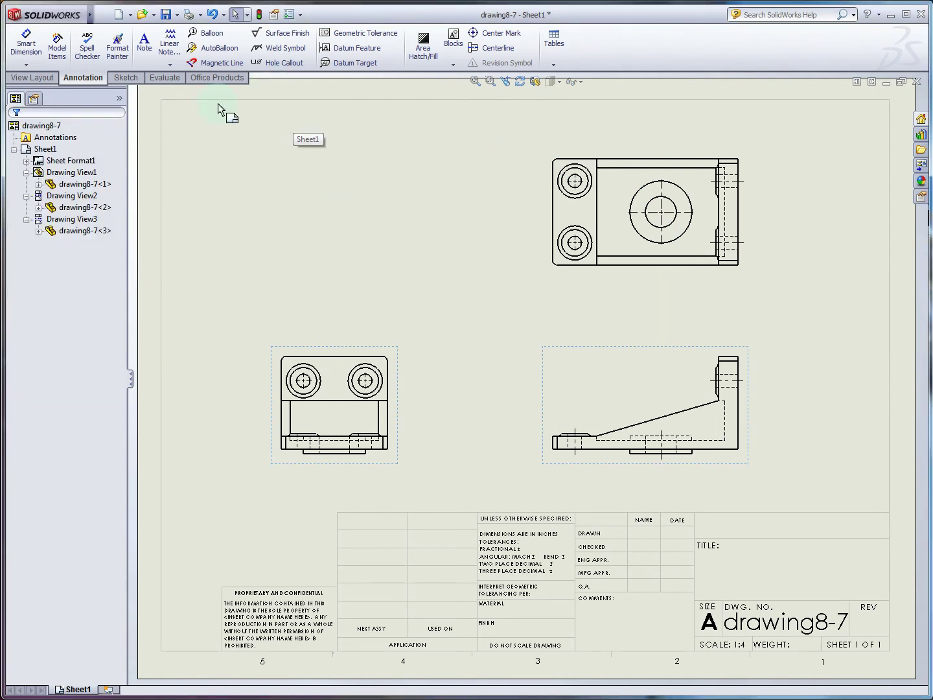
scroll(820, 215, "up", 2)
scroll(673, 257, "down", 1)
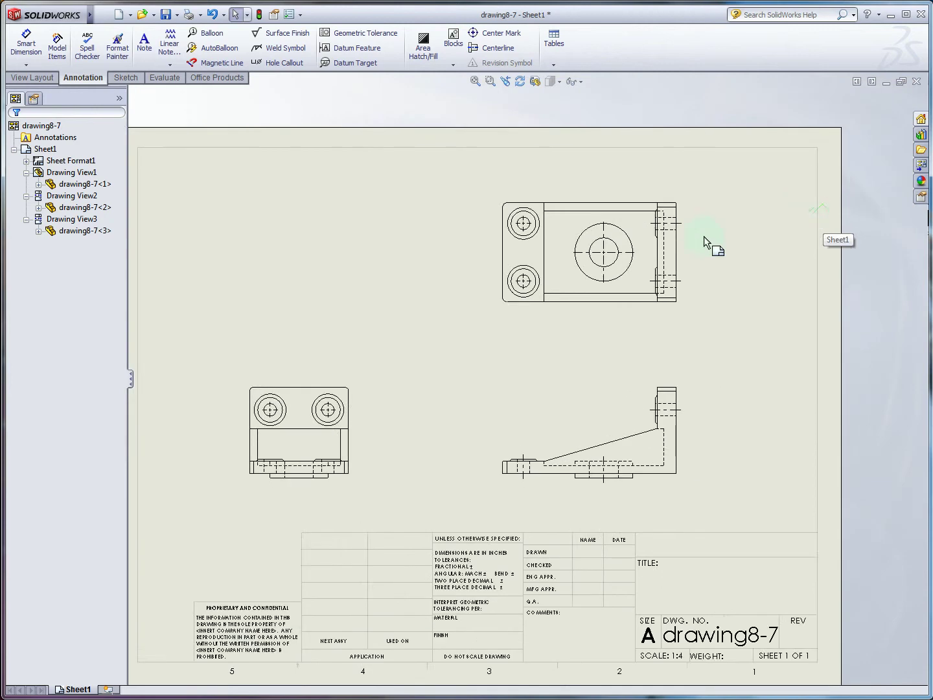
scroll(674, 257, "down", 2)
scroll(619, 363, "up", 1)
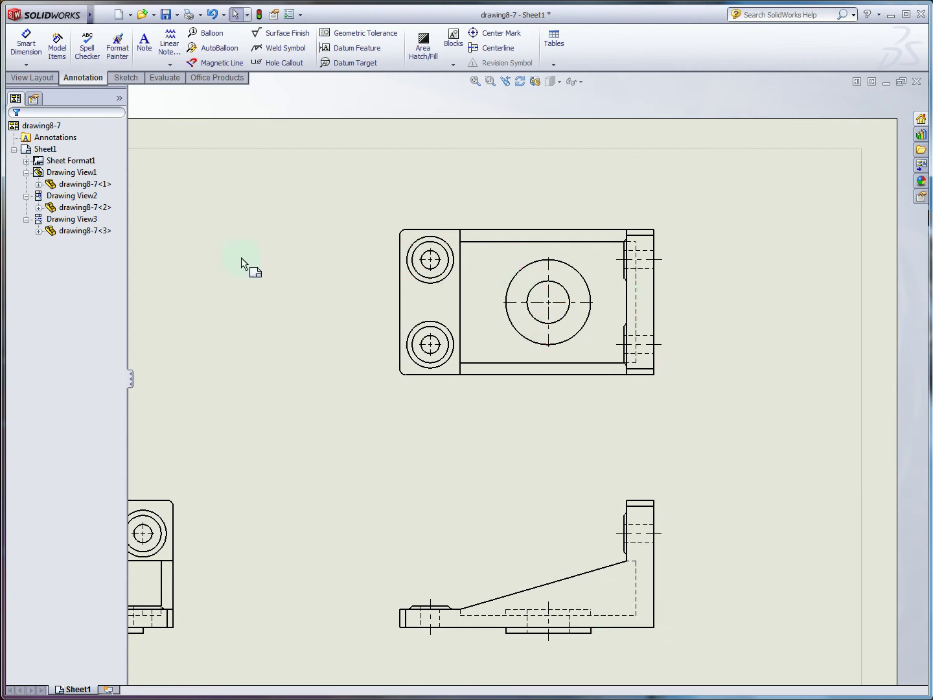
Sketch a three-level stepped line across the top view through the upper-left, large and lower-right holes, then select it.
left_click(126, 77)
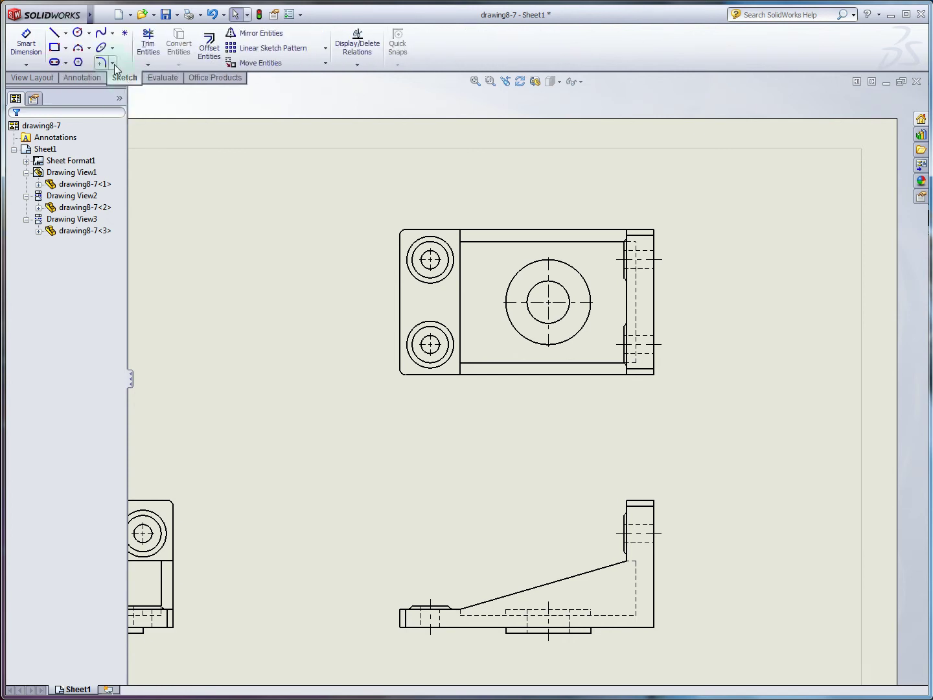
left_click(54, 32)
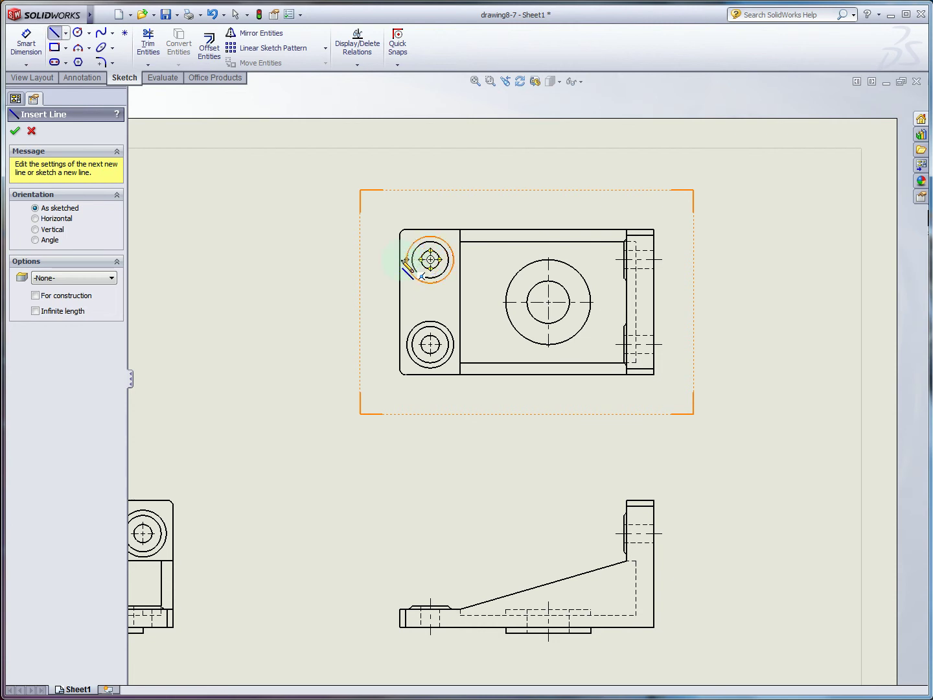
left_click(388, 259)
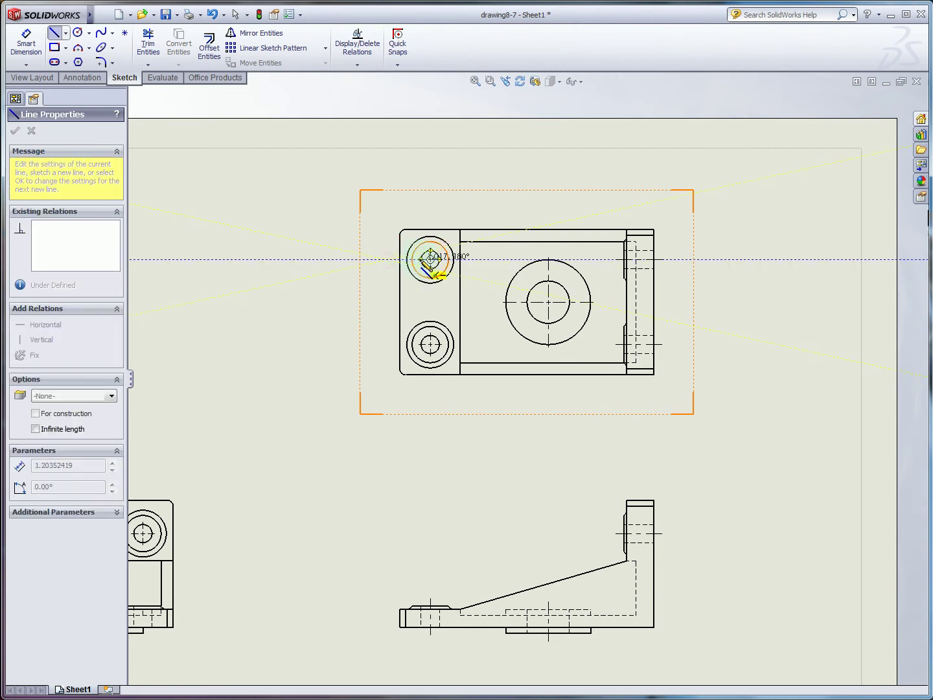
left_click(477, 260)
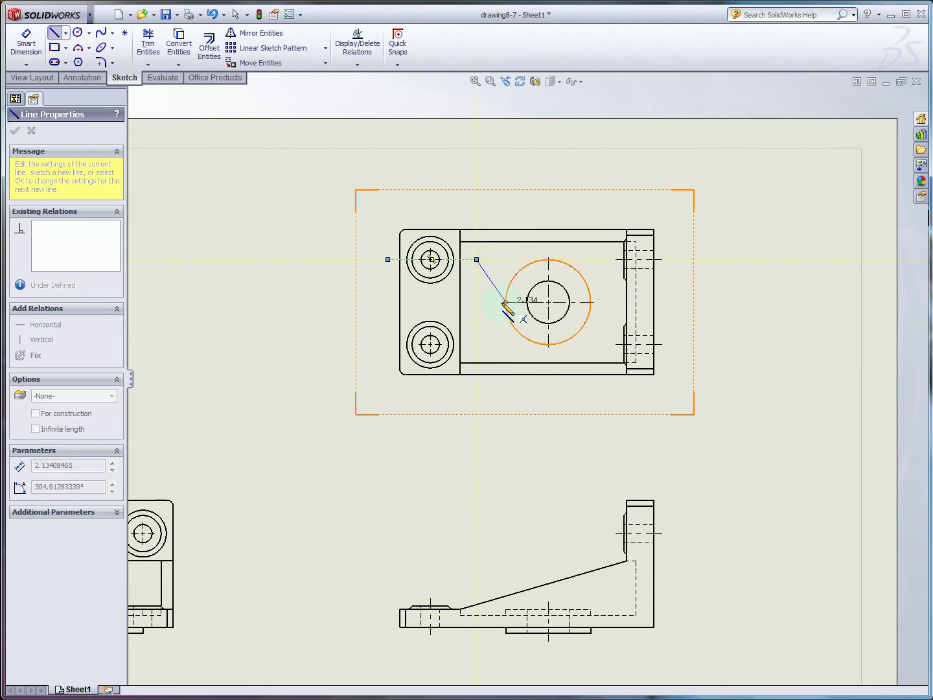
left_click(476, 300)
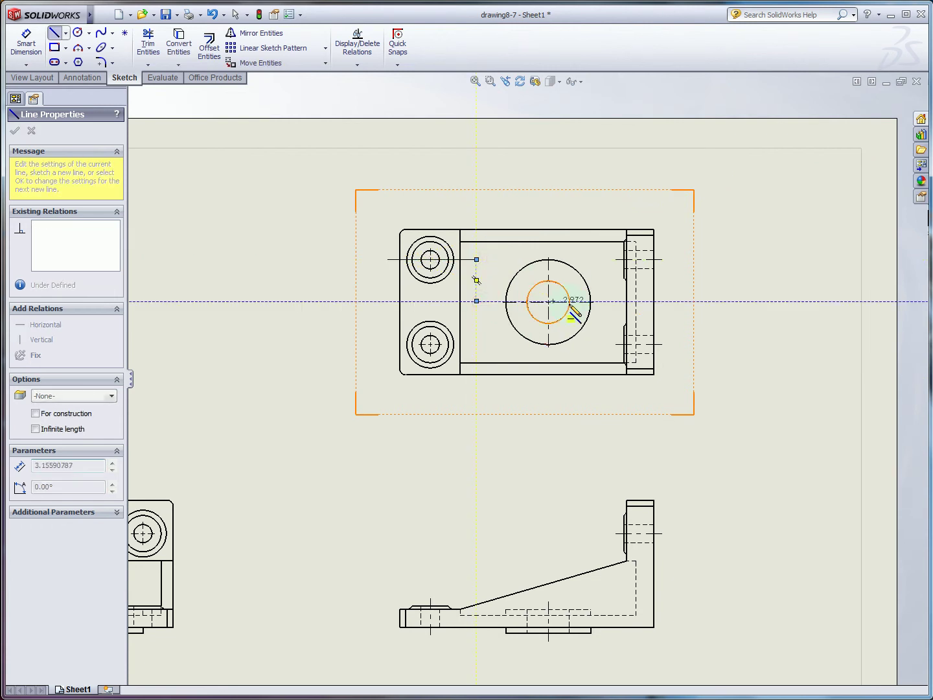
left_click(609, 300)
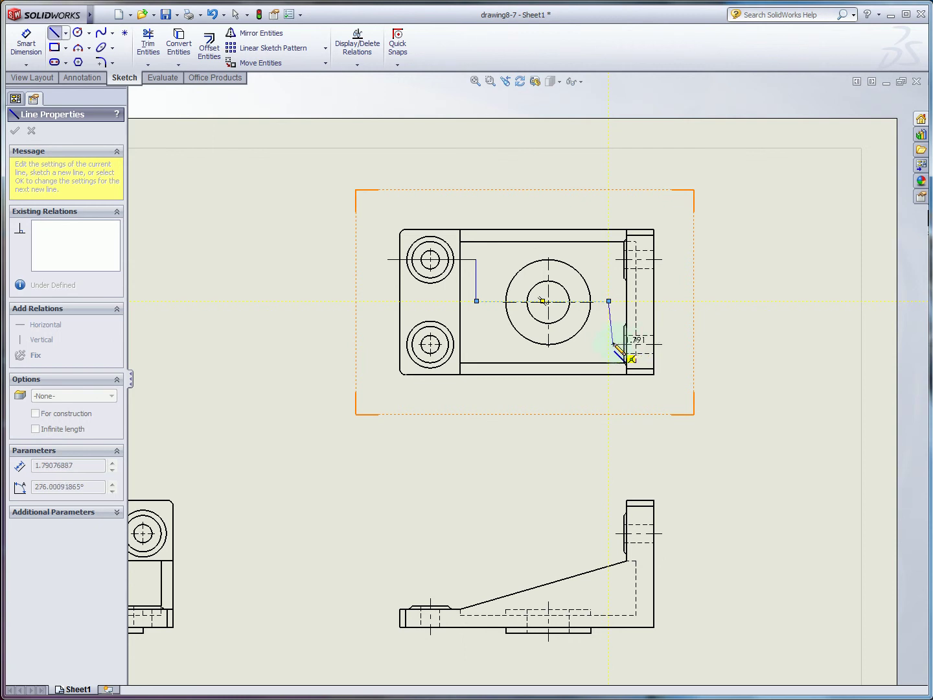
left_click(609, 344)
left_click(678, 344)
key("Escape")
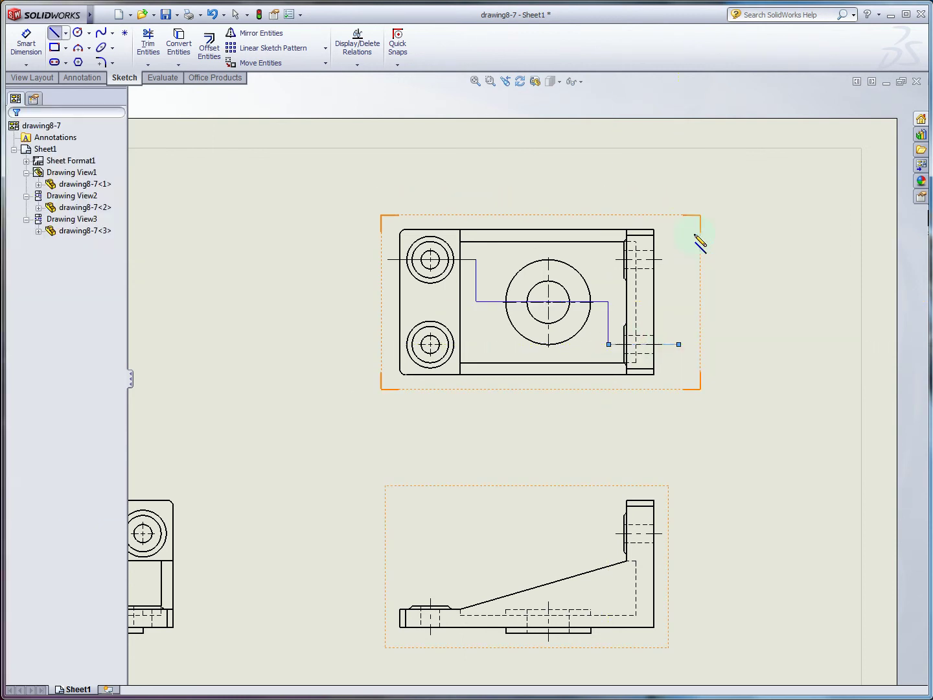
key("Escape")
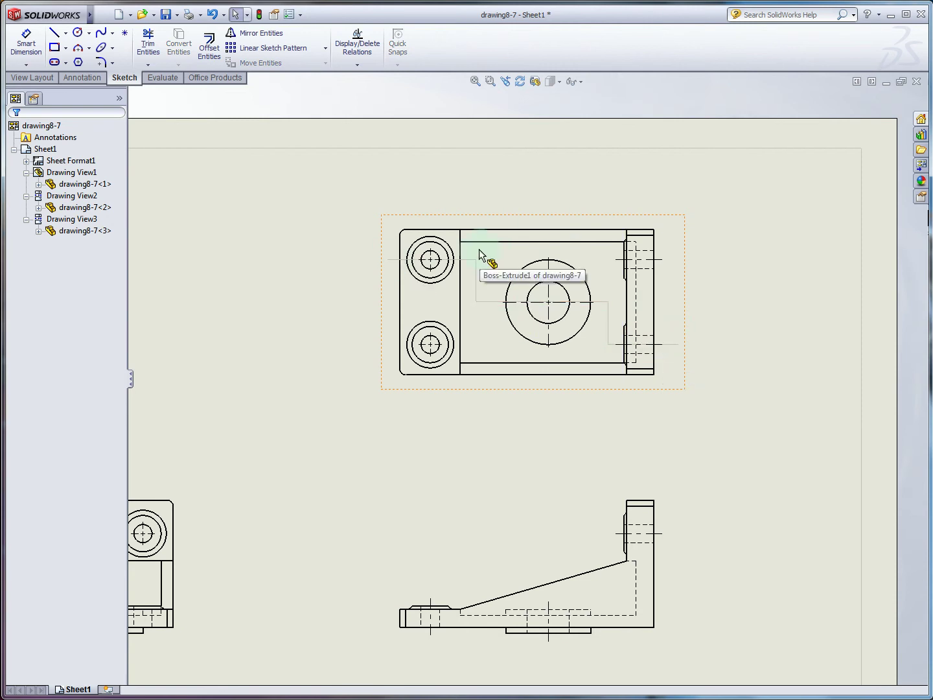
left_click(32, 82)
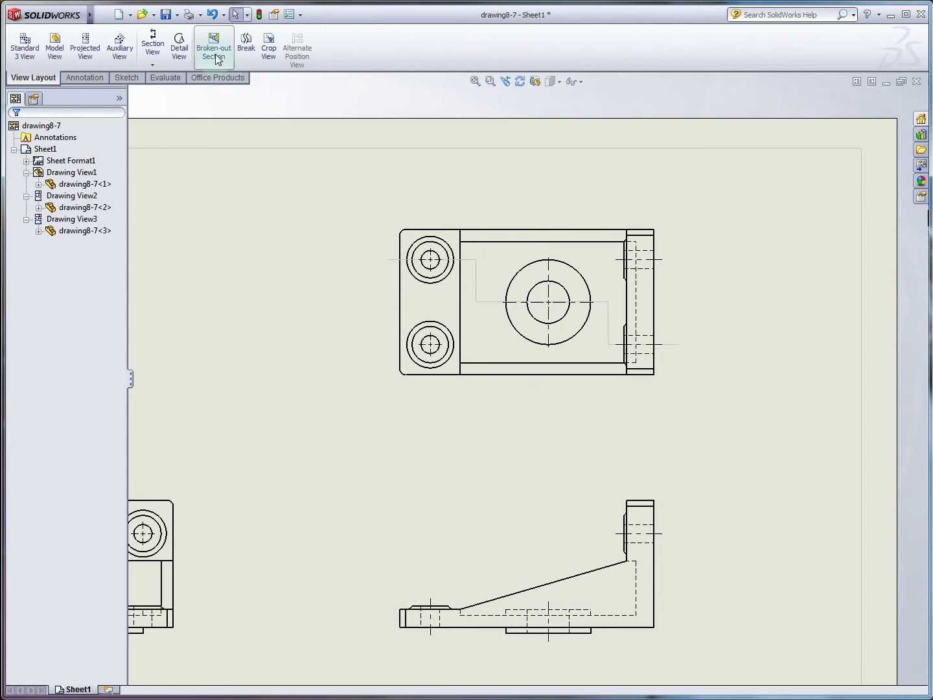
left_click(484, 304)
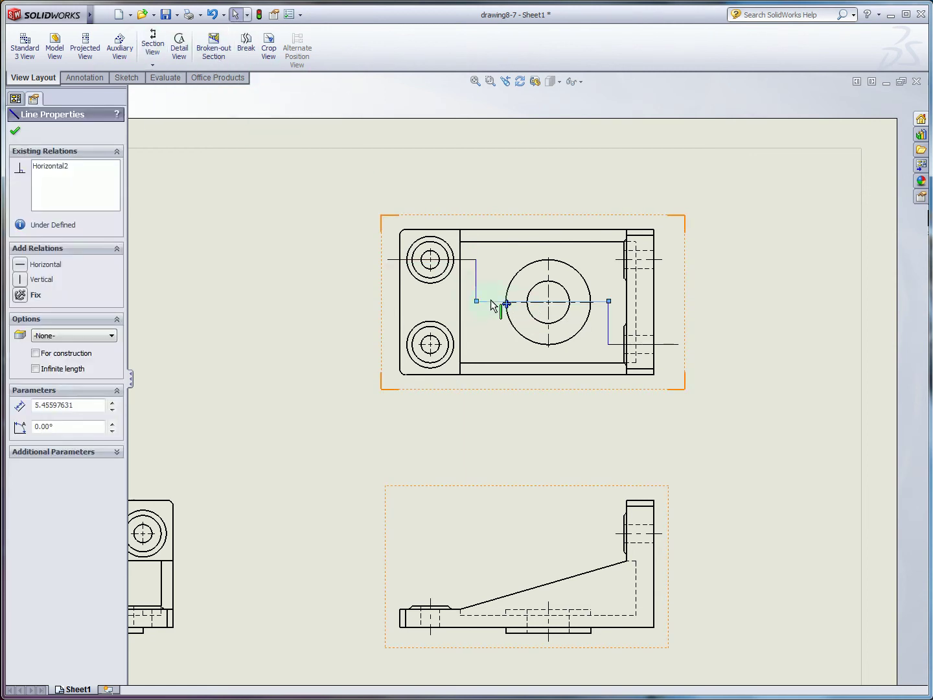
Create SECTION A-A from the stepped line, arrows flipped to point up, placed below the top view.
left_click(154, 45)
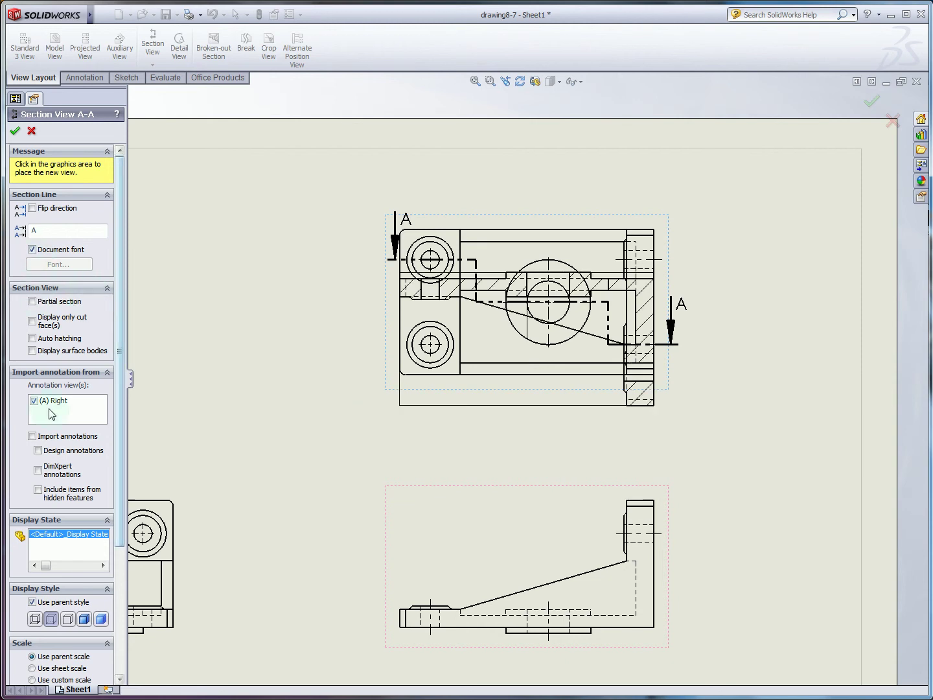
scroll(117, 433, "down", 3)
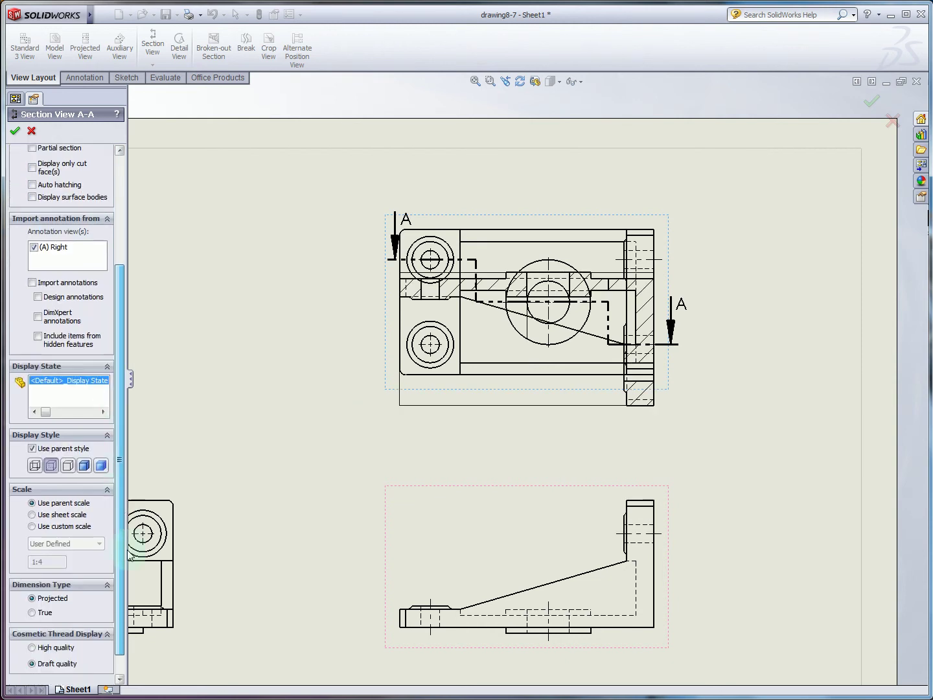
scroll(121, 454, "up", 3)
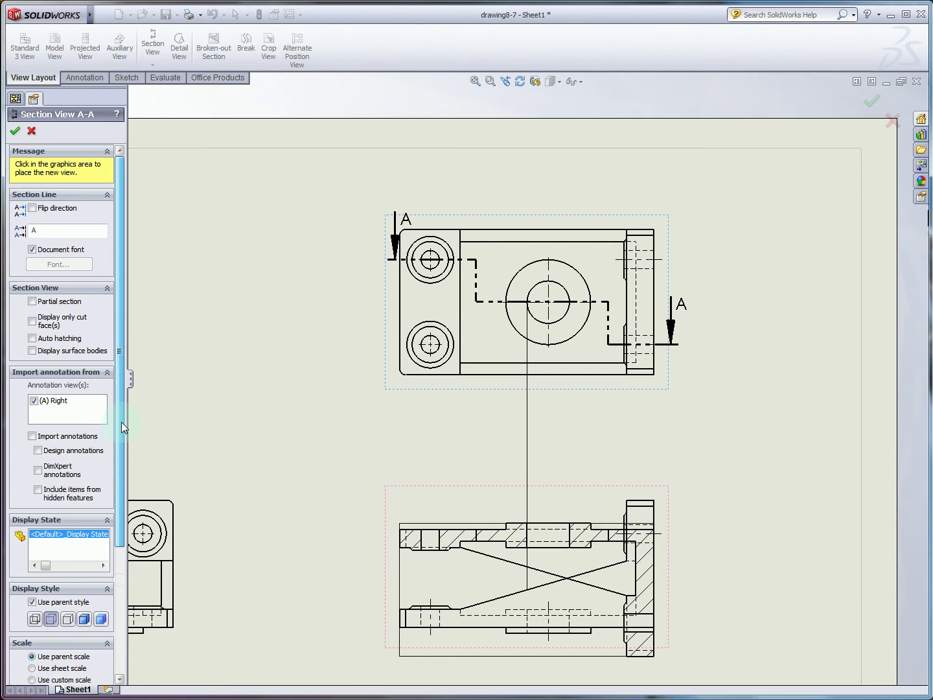
left_click(32, 209)
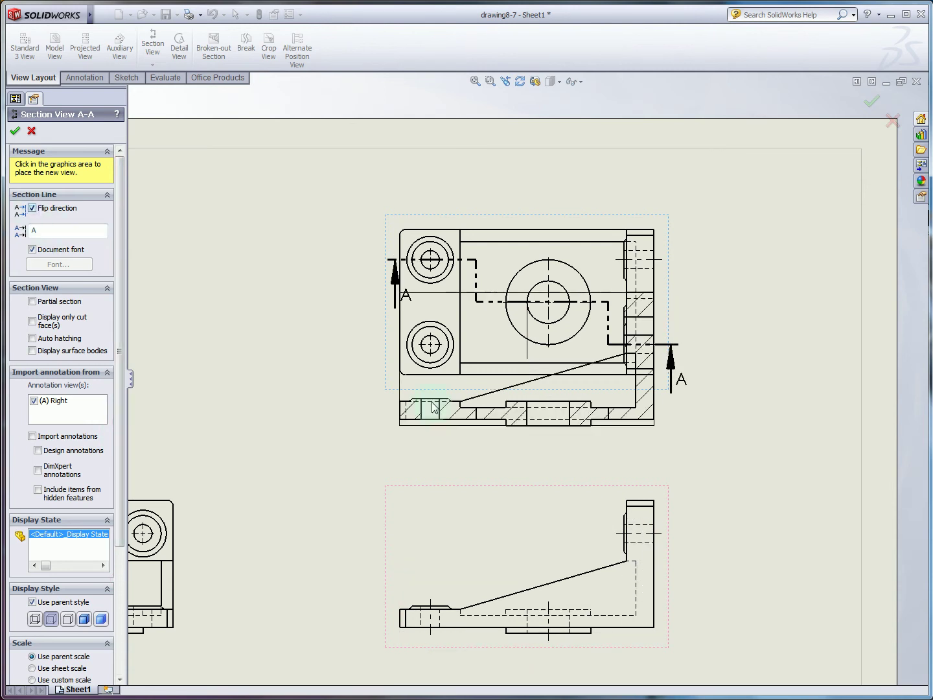
left_click(33, 209)
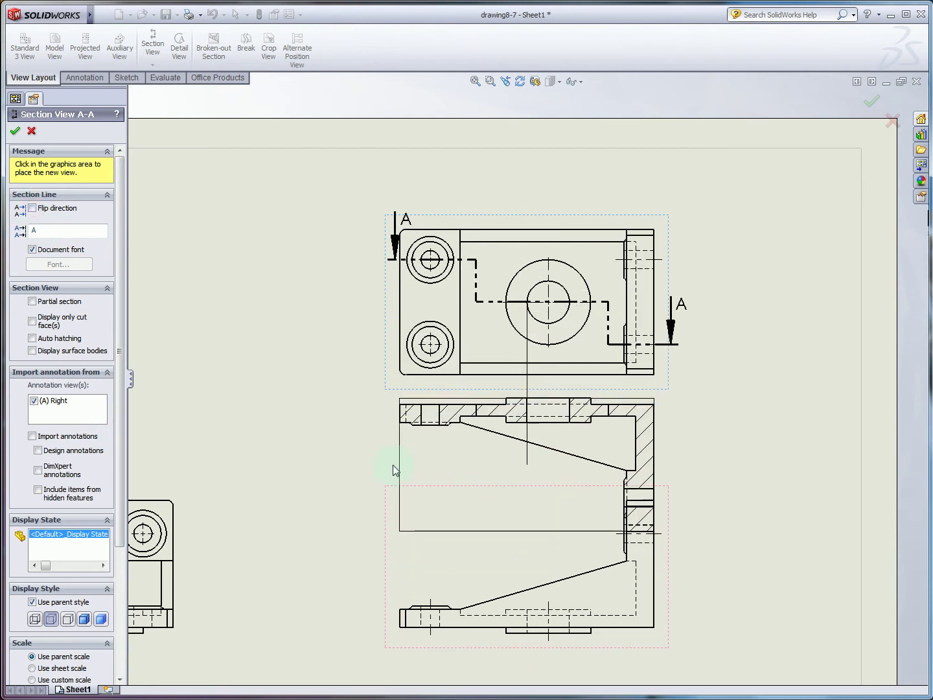
left_click(33, 208)
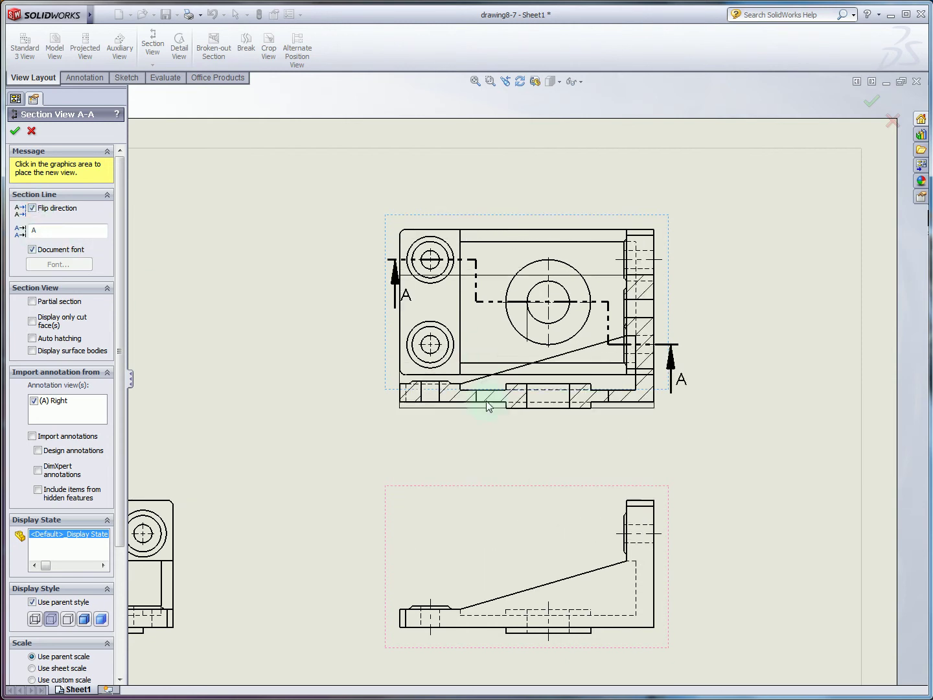
left_click(500, 477)
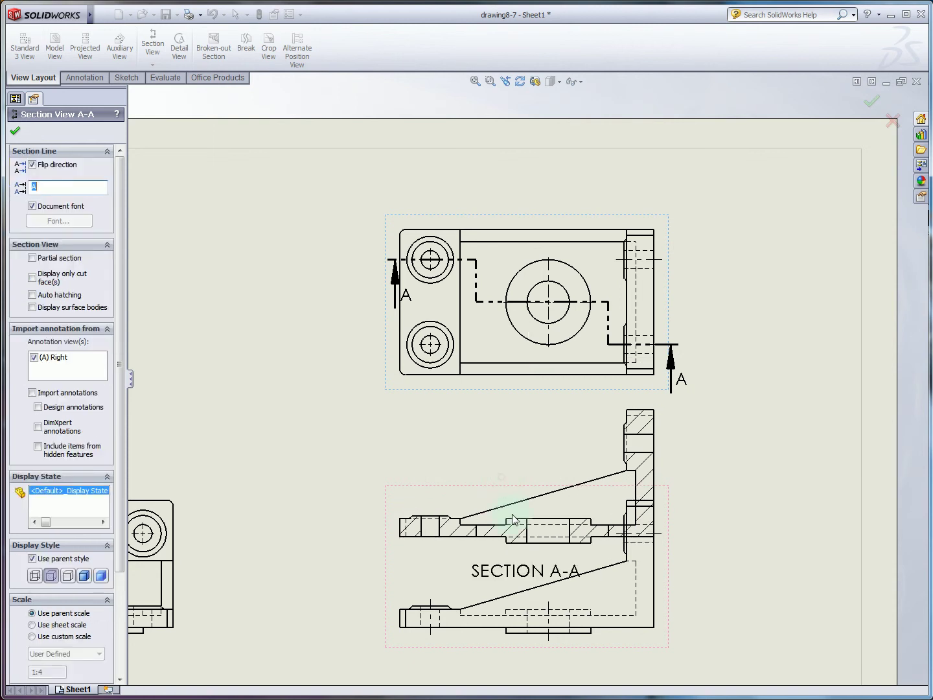
Move SECTION A-A further down the sheet and set its display style to Hidden Lines Removed.
left_click(611, 614)
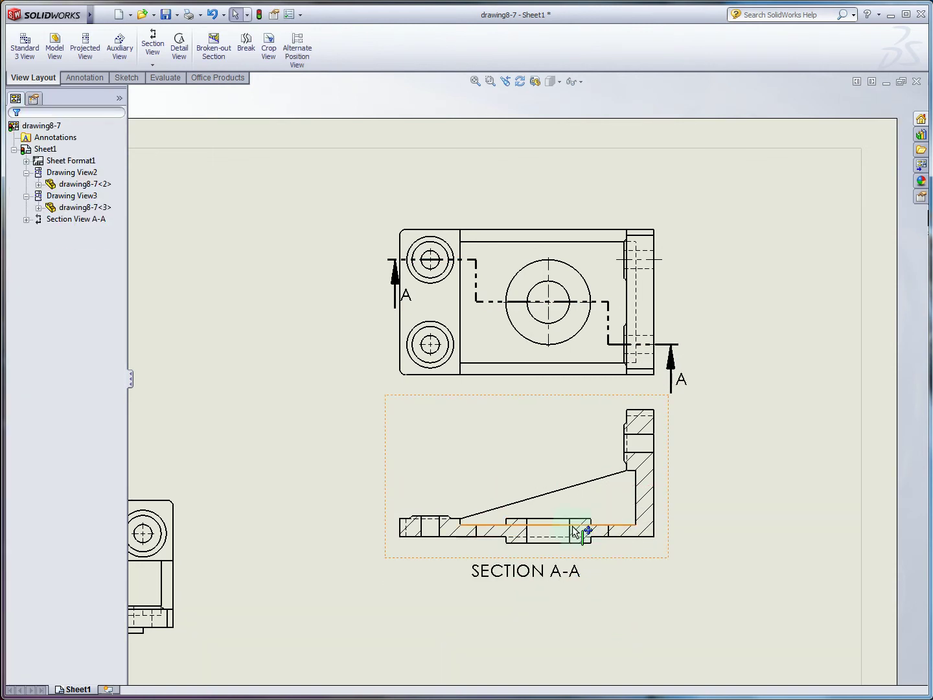
left_click_drag(576, 531, 576, 612)
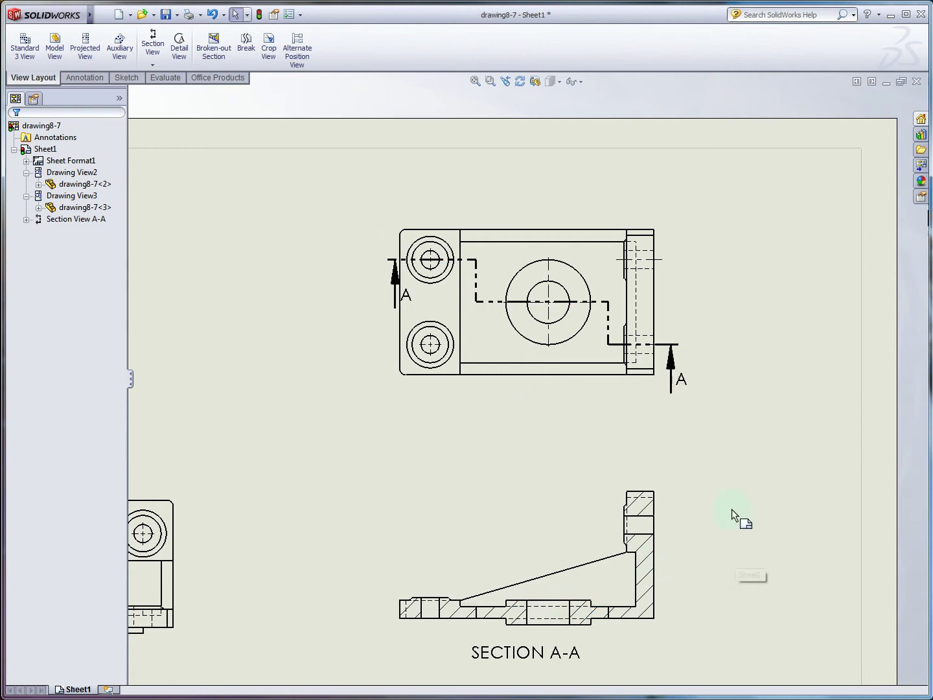
left_click(645, 551)
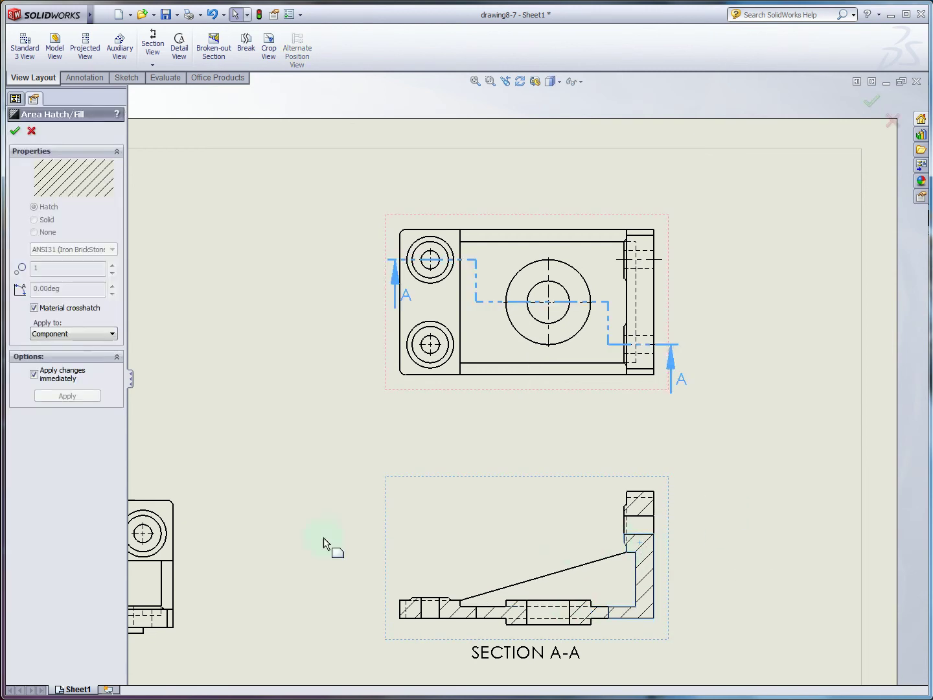
left_click(665, 519)
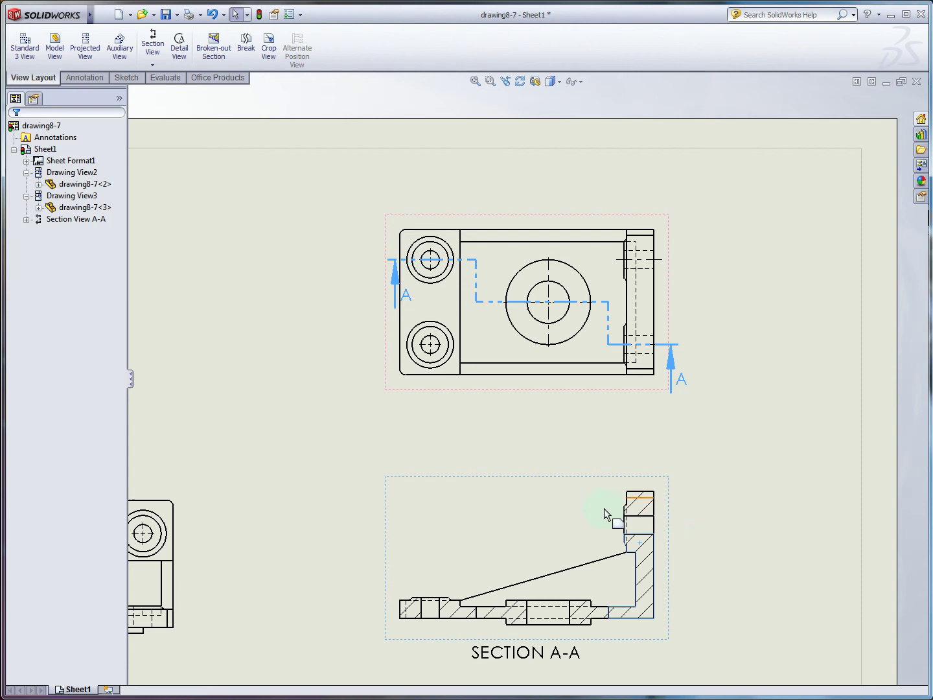
left_click(501, 520)
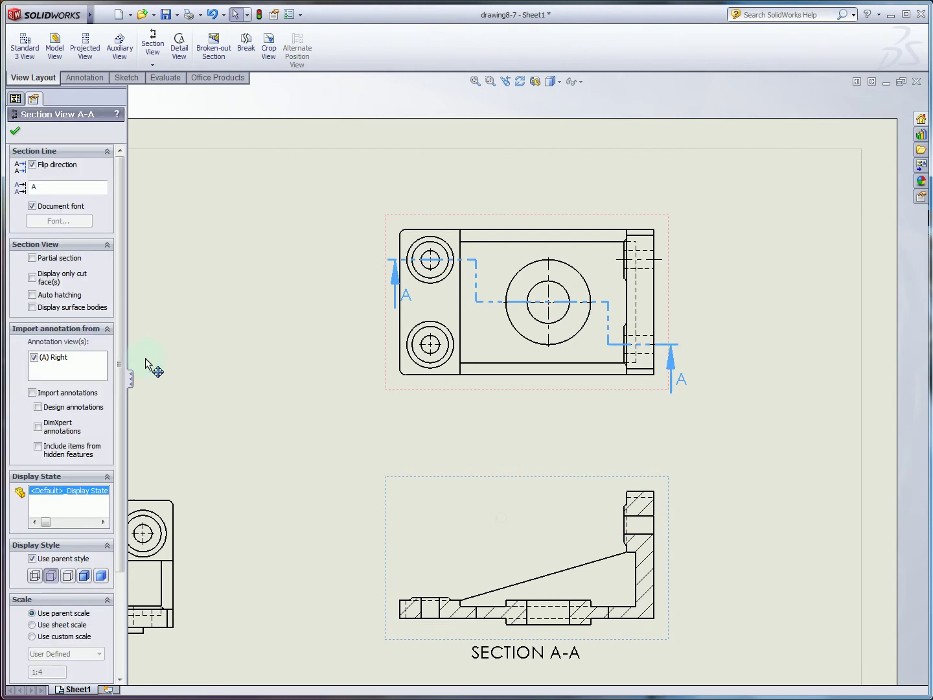
left_click(73, 577)
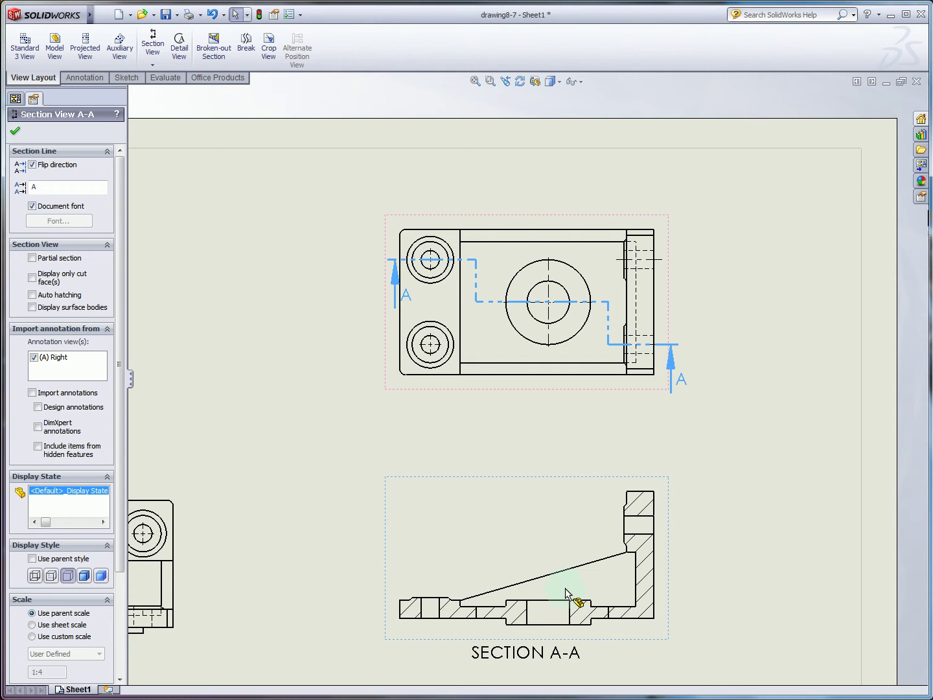
left_click(248, 389)
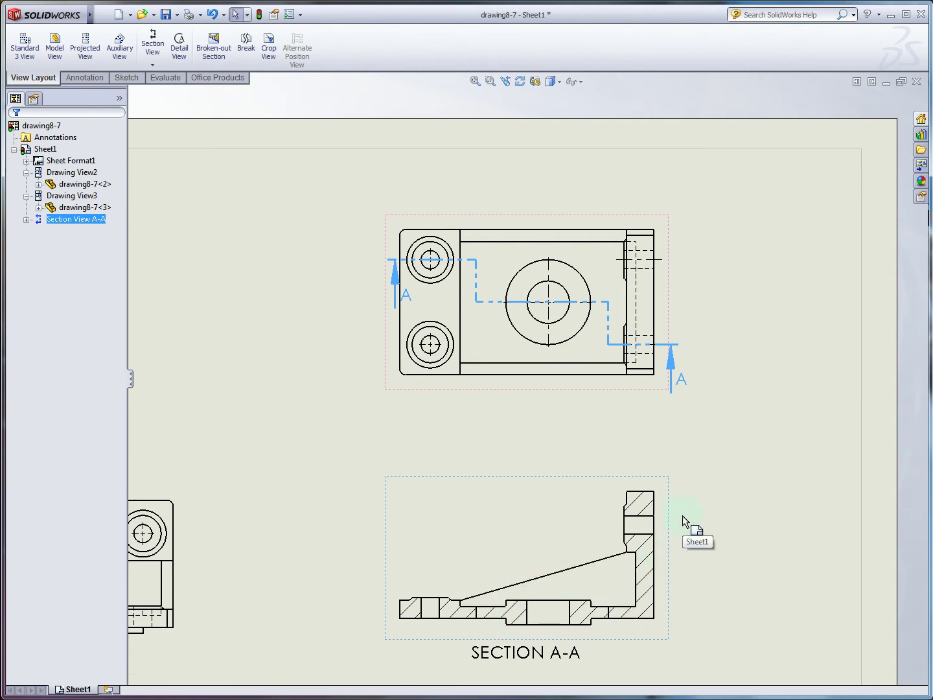
Switch to the PowerPoint slide show for the Import Part Dimensions slide.
key("alt+Tab")
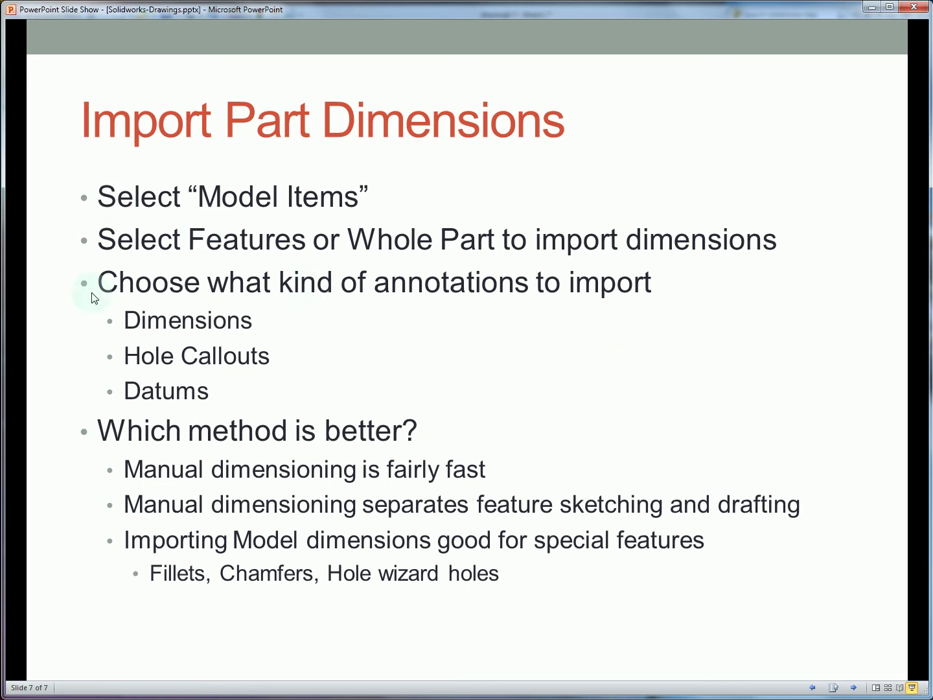
Import marked-for-drawing Model Items from the selected hole feature, adding 1.250, Ø1.497 and 4.124 to the side view.
mouse_move(3, 334)
left_click(106, 388)
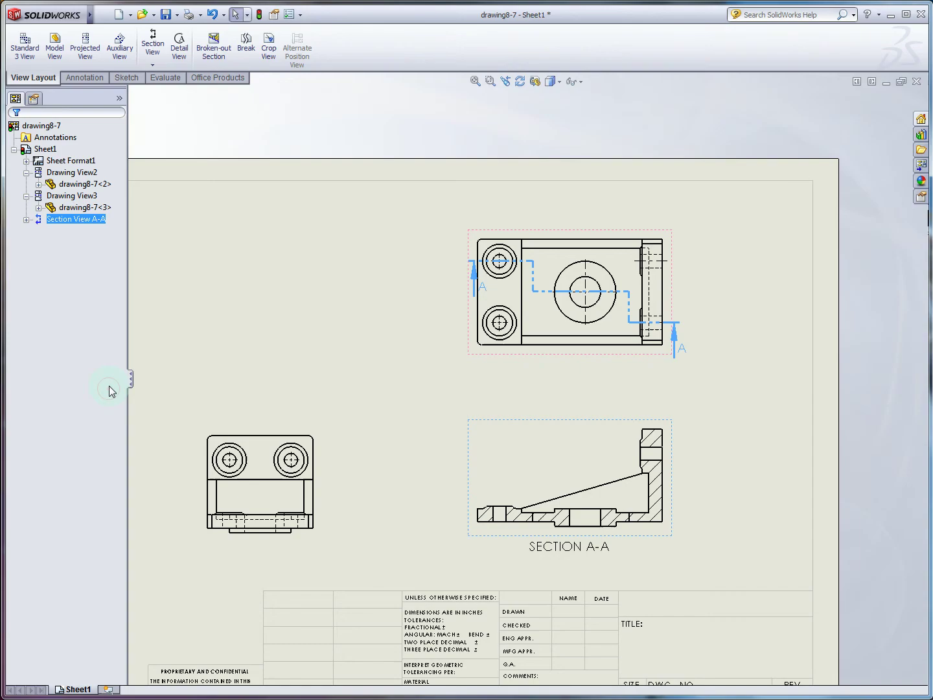
left_click(86, 79)
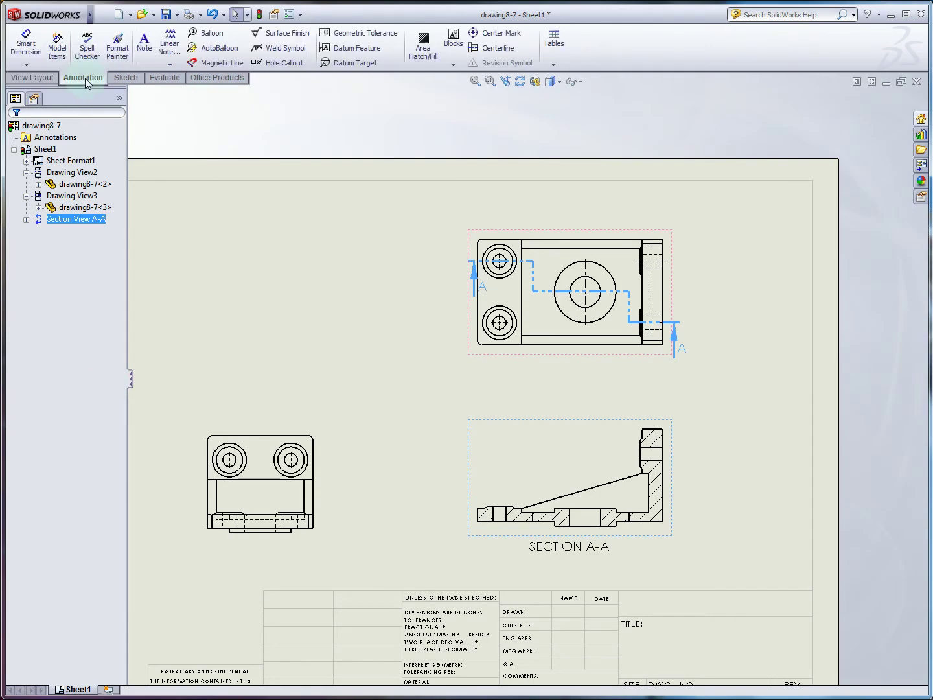
left_click(55, 57)
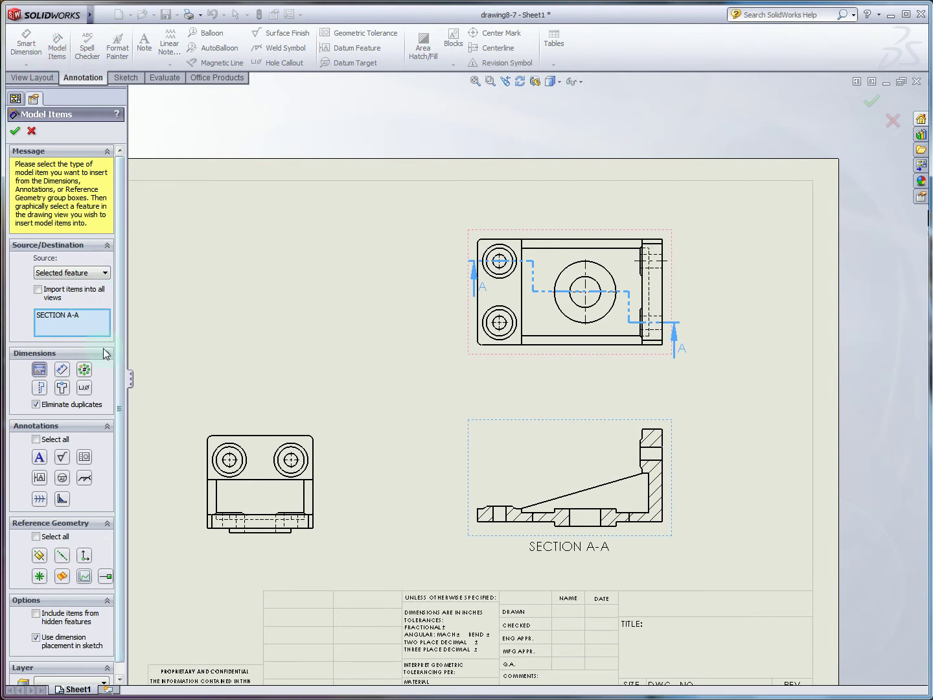
left_click(59, 273)
left_click(66, 283)
left_click(70, 272)
left_click(73, 291)
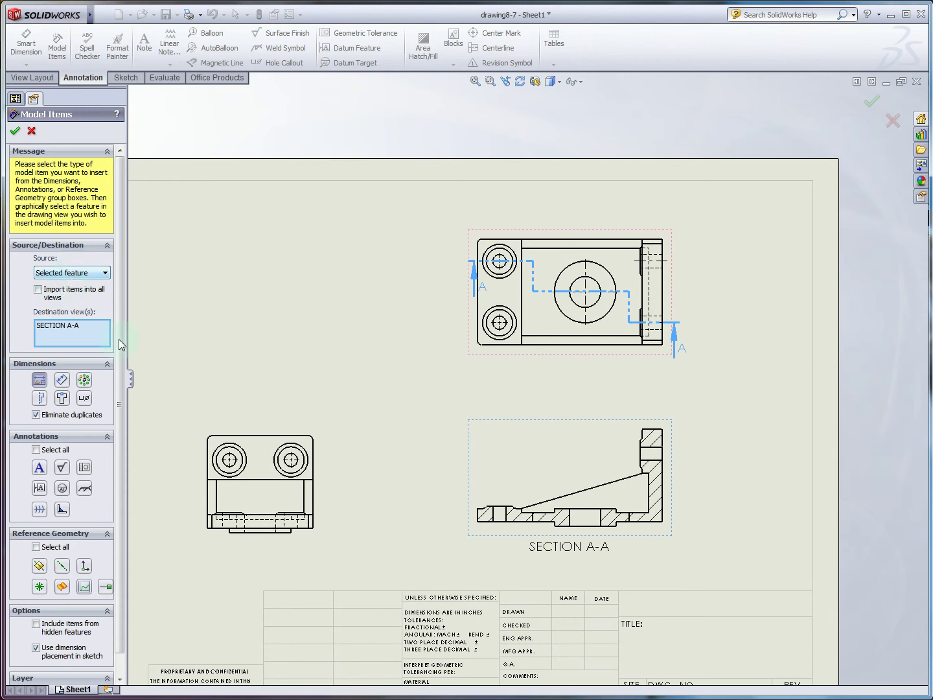
left_click(85, 380)
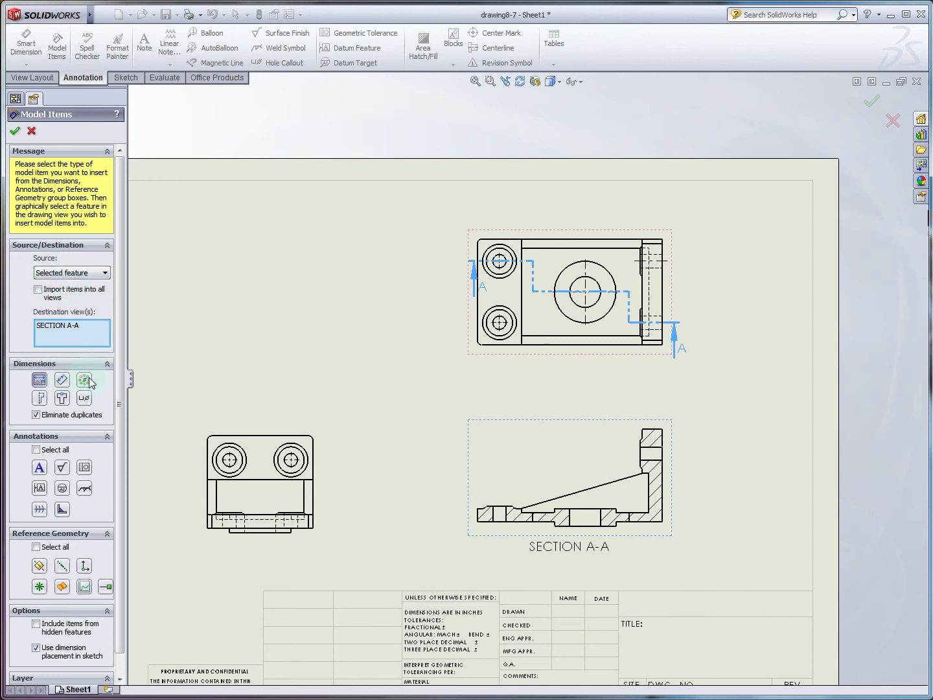
left_click(40, 383)
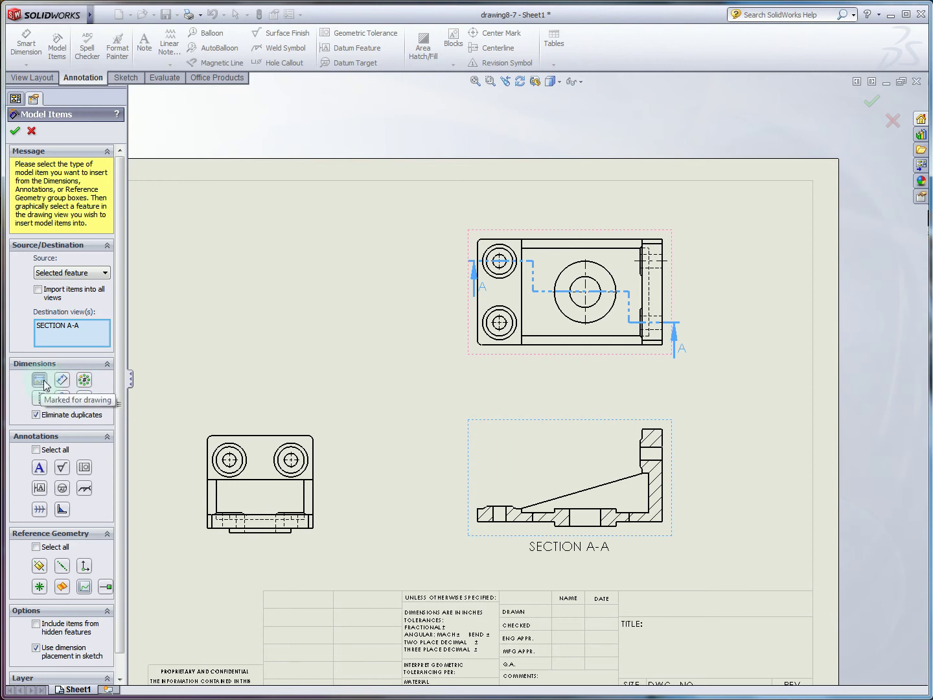
left_click(245, 460)
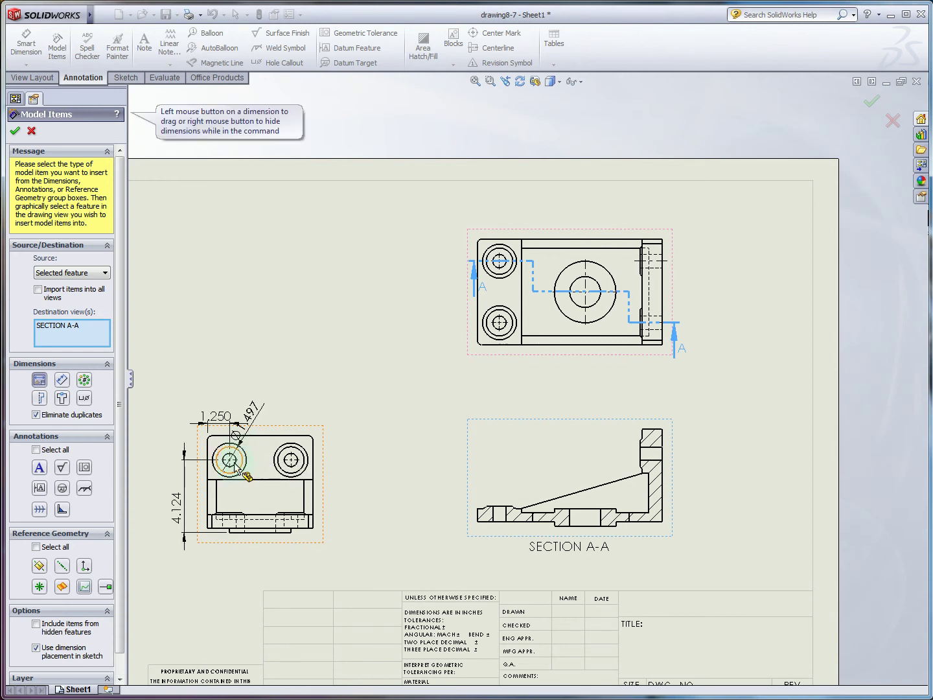
Drag the Ø1.497, 1.250 and 4.124 dimensions to clear positions around the end view and finish Model Items.
scroll(217, 479, "up", 3)
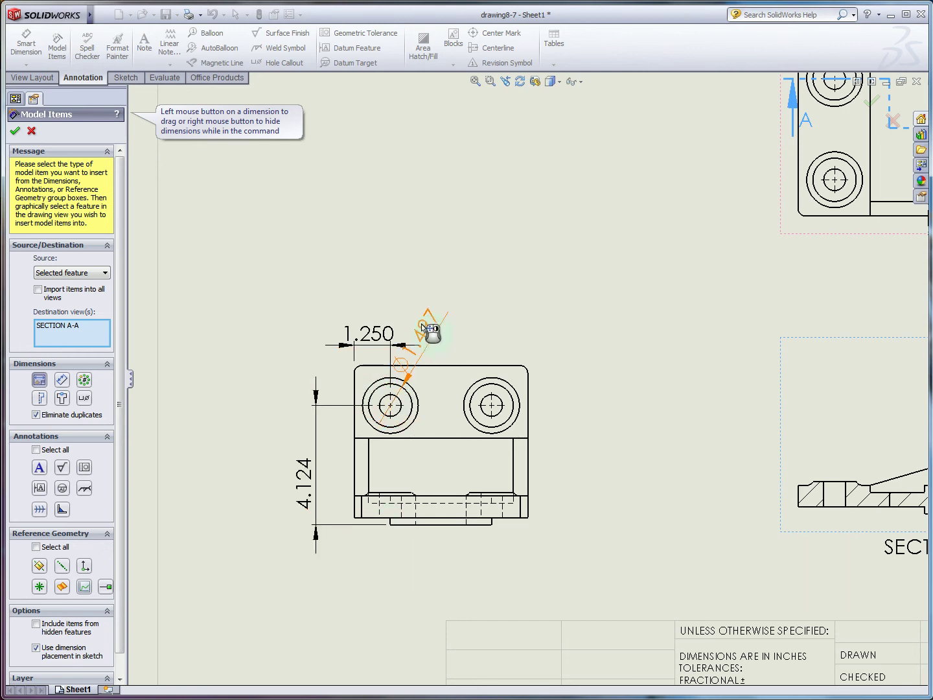
left_click_drag(427, 332, 486, 312)
mouse_move(374, 332)
left_mouse_down()
mouse_move(375, 307)
mouse_move(372, 323)
left_mouse_up()
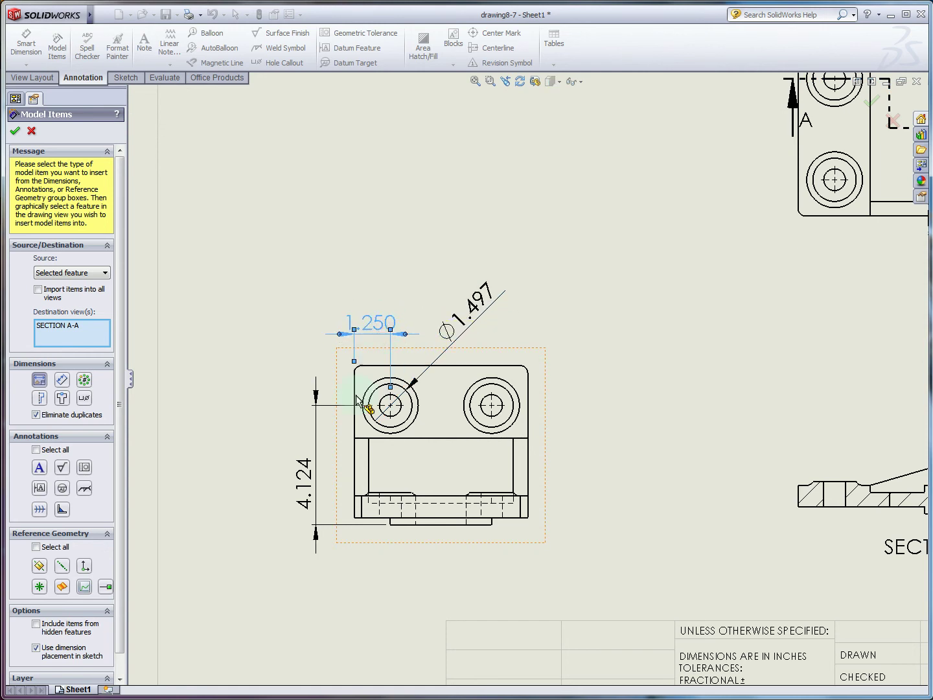
left_click_drag(307, 479, 306, 450)
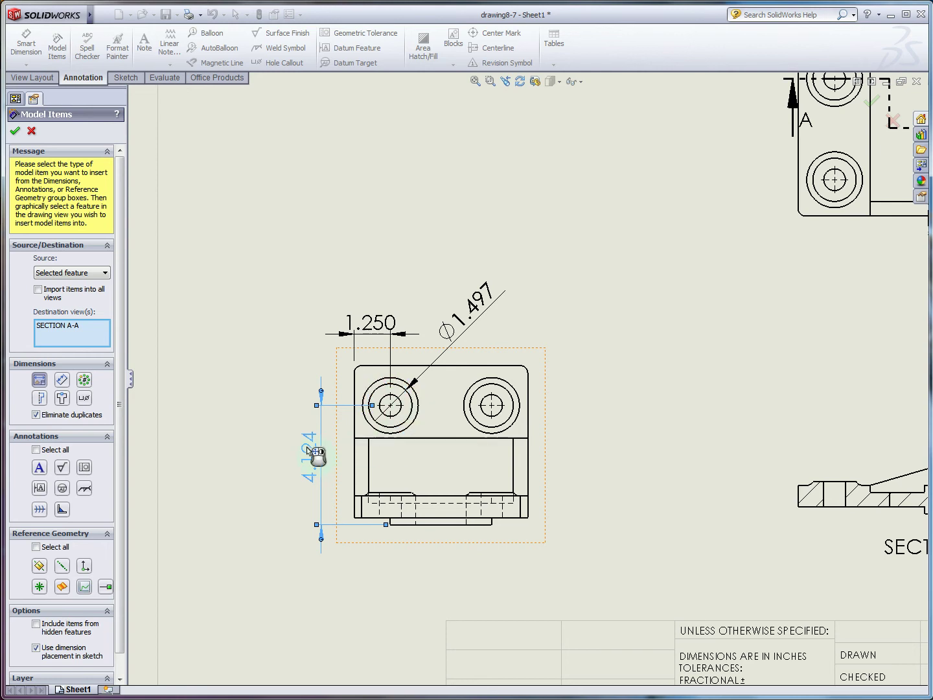
key("Return")
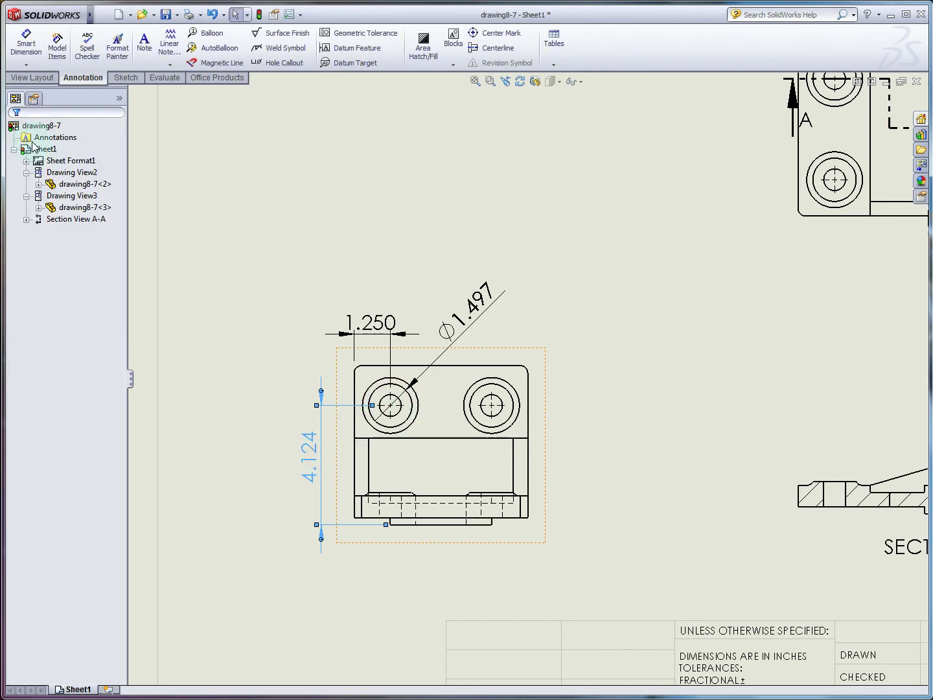
Change the front view's vertical dimension to 4.500 and rebuild the part.
left_click(310, 446)
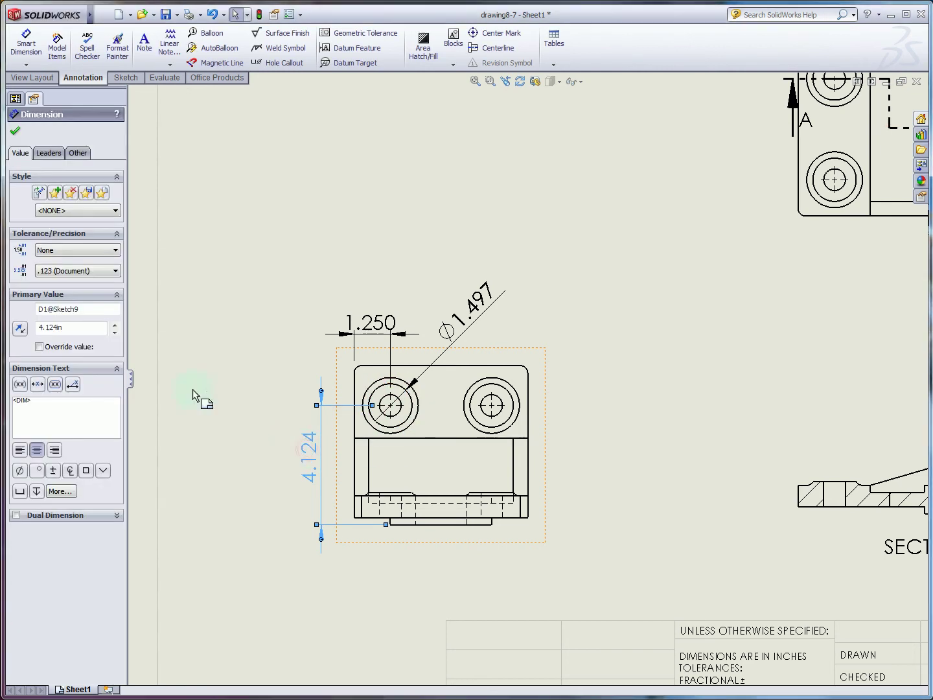
left_click(56, 327)
key("Return")
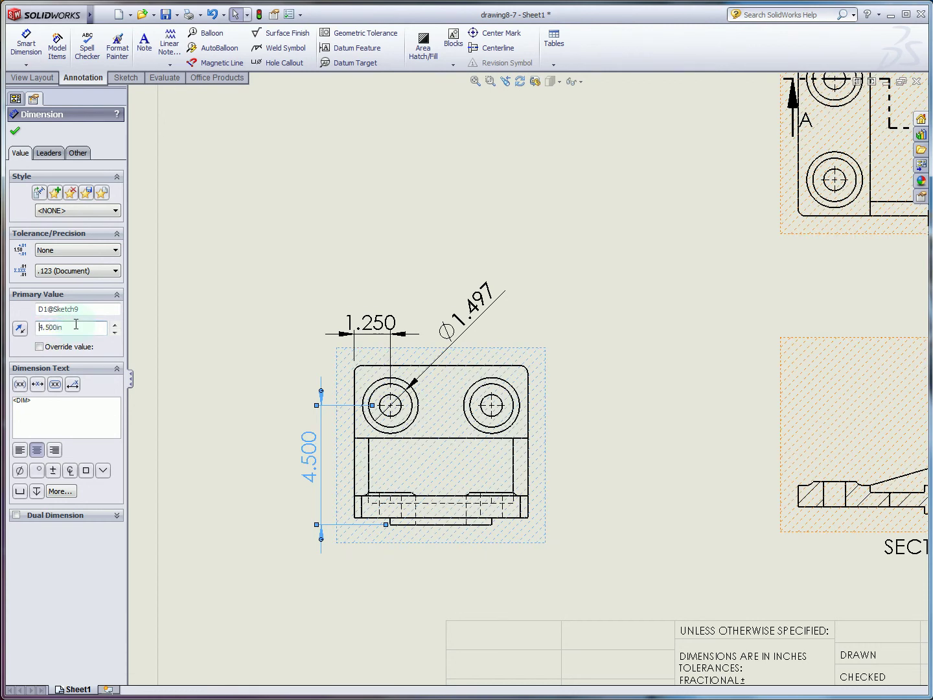
left_click(263, 16)
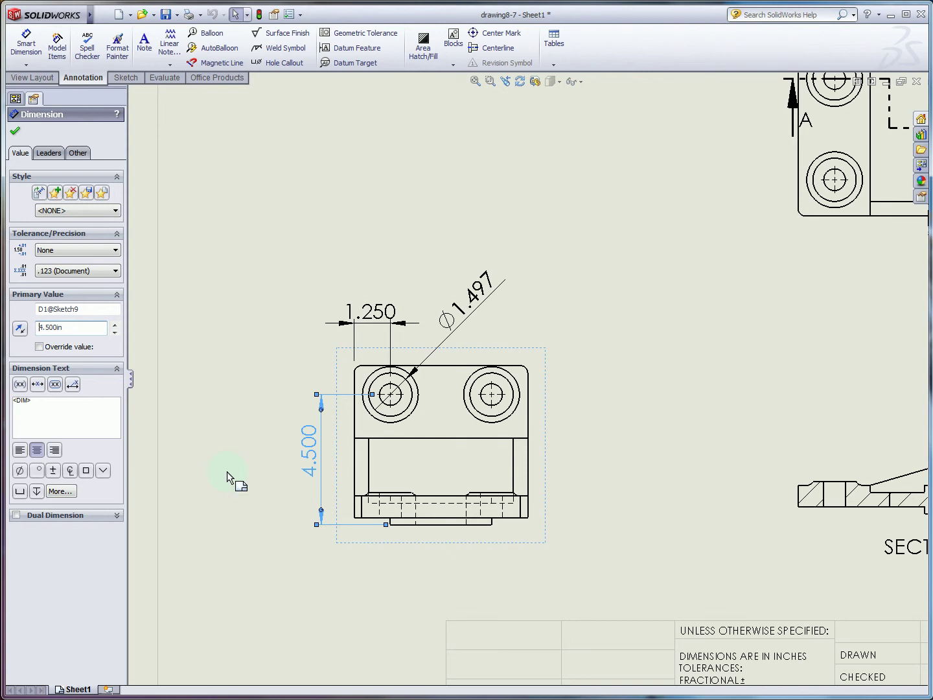
Restore the vertical dimension to 4.124 and zoom out to show the whole sheet.
left_click(218, 351)
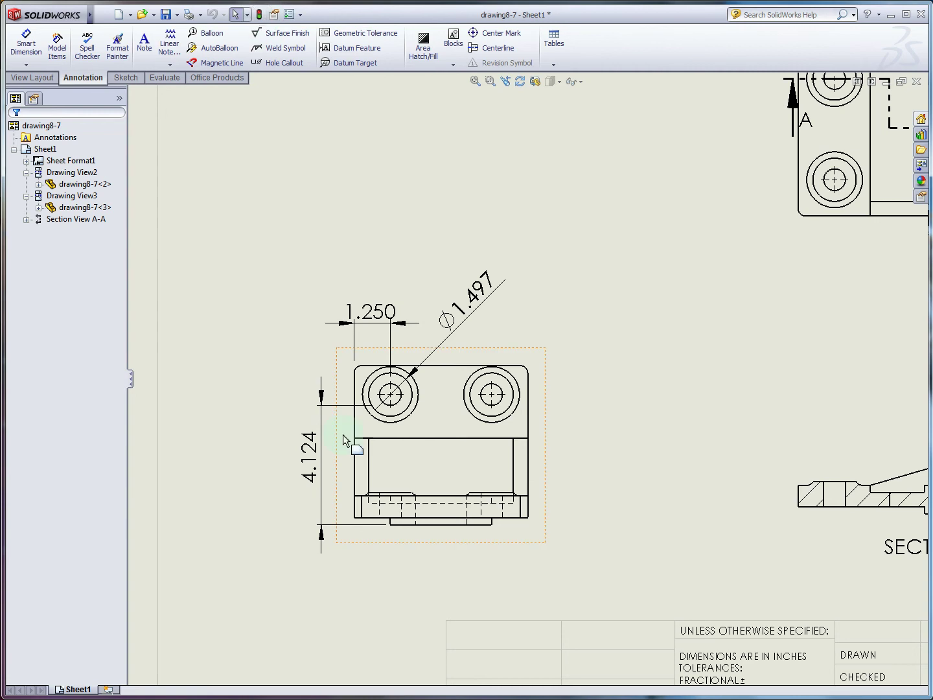
left_click(309, 461)
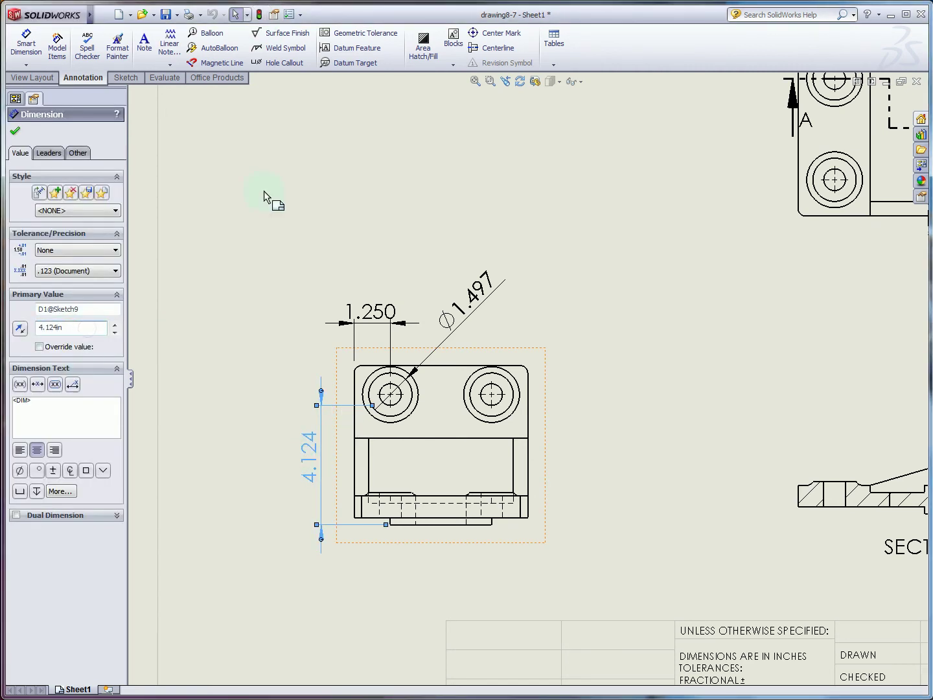
left_click(601, 193)
scroll(656, 332, "up", 3)
scroll(656, 331, "up", 2)
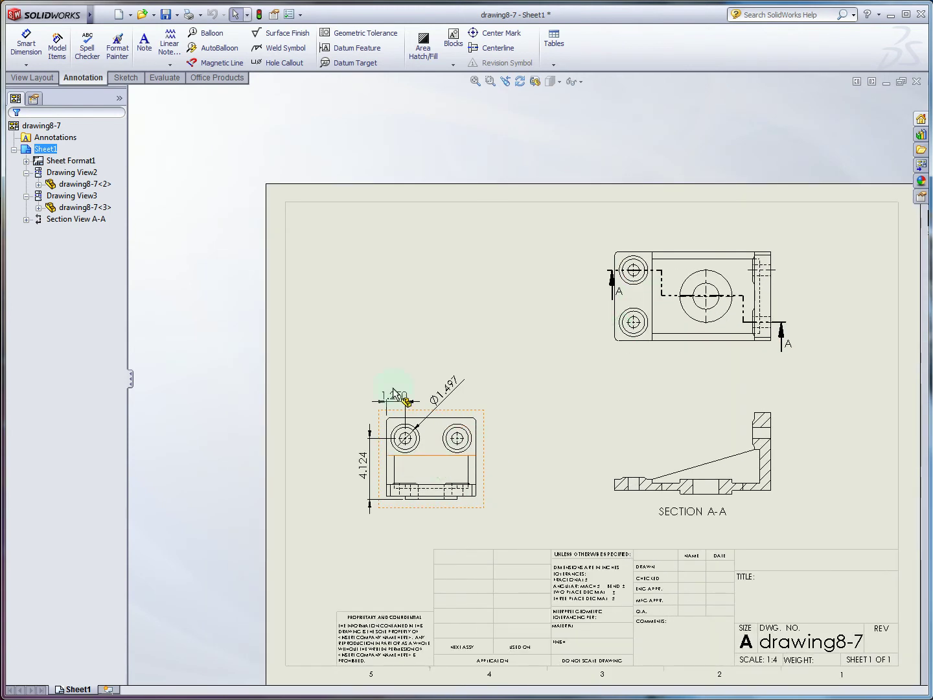
Import model dimensions for the features picked in the front view.
left_click(58, 49)
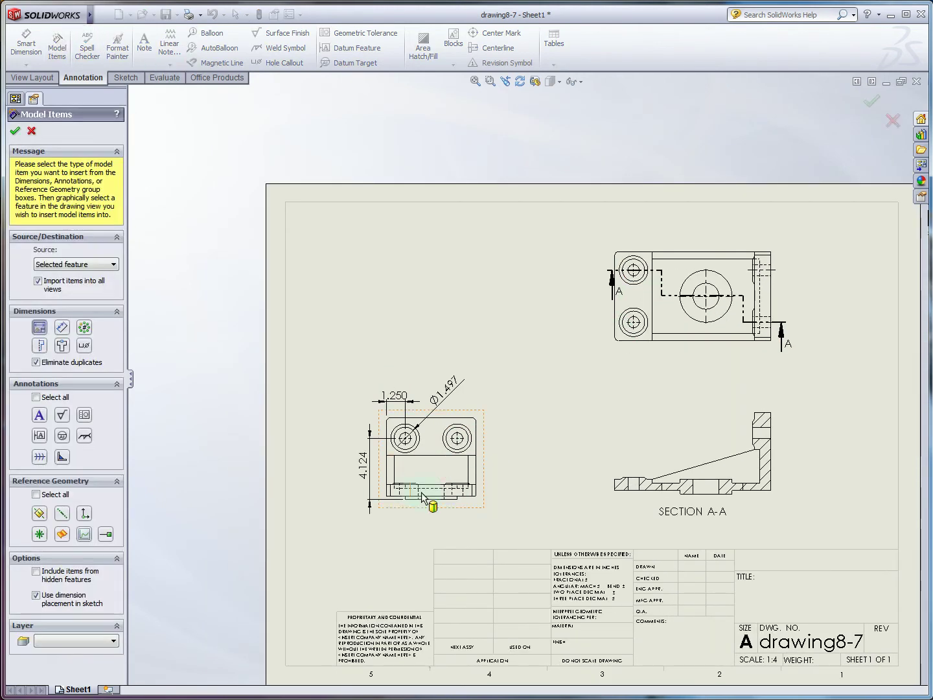
scroll(401, 498, "down", 2)
left_click(534, 446)
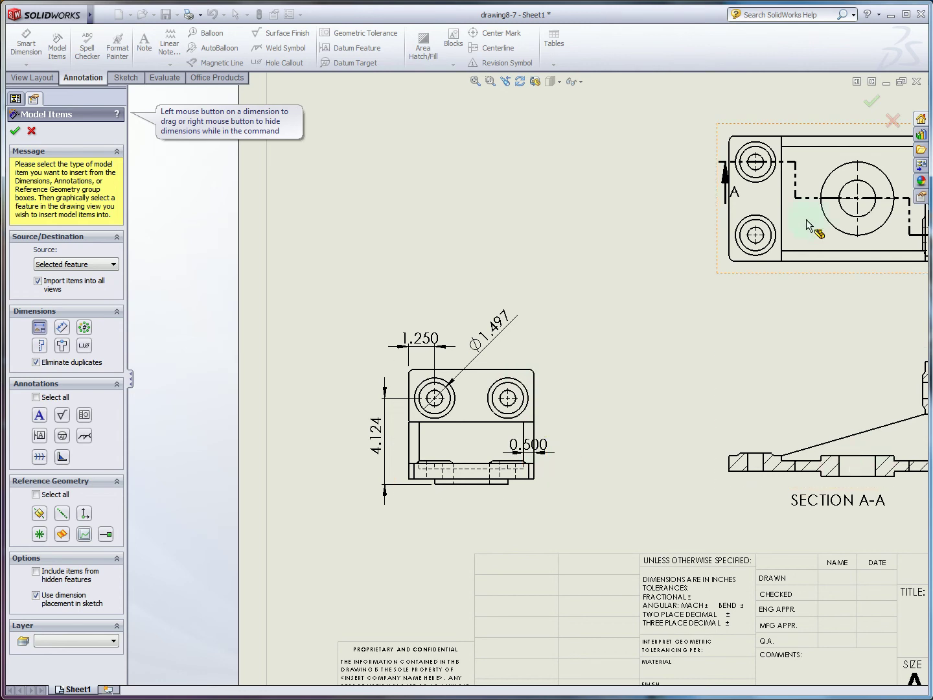
left_click(483, 392)
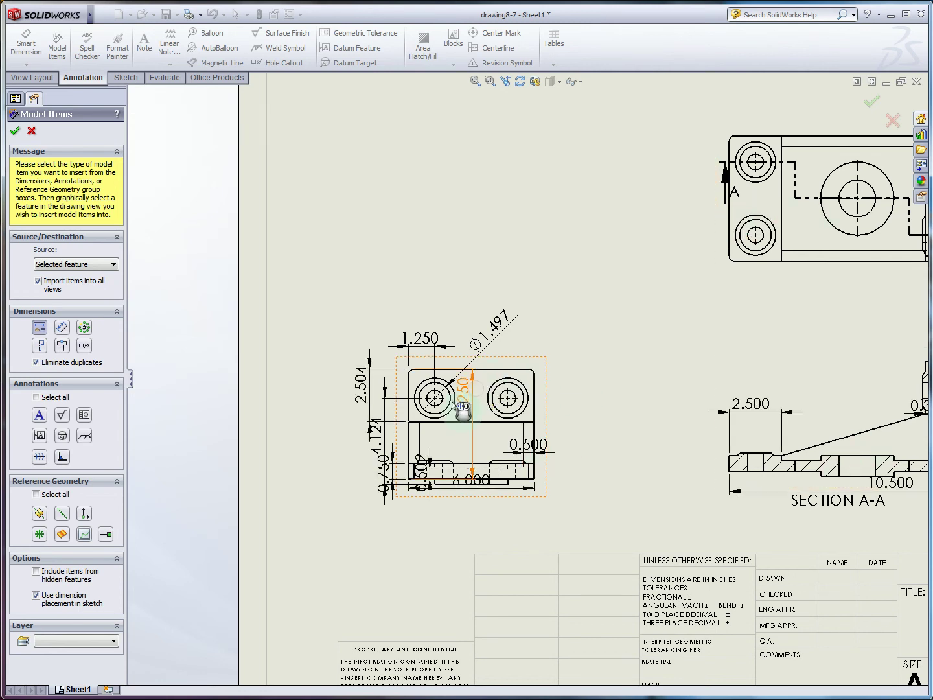
key("Return")
Arrange the 6.000, 4.124, 2.504, 5.250 and 0.500 dimensions around the view and delete the 0.502.
left_click_drag(476, 496, 479, 527)
left_click_drag(428, 473, 609, 482)
left_click_drag(384, 475, 333, 453)
mouse_move(361, 389)
left_mouse_down()
mouse_move(333, 383)
mouse_move(382, 392)
mouse_move(366, 389)
mouse_move(357, 350)
left_mouse_up()
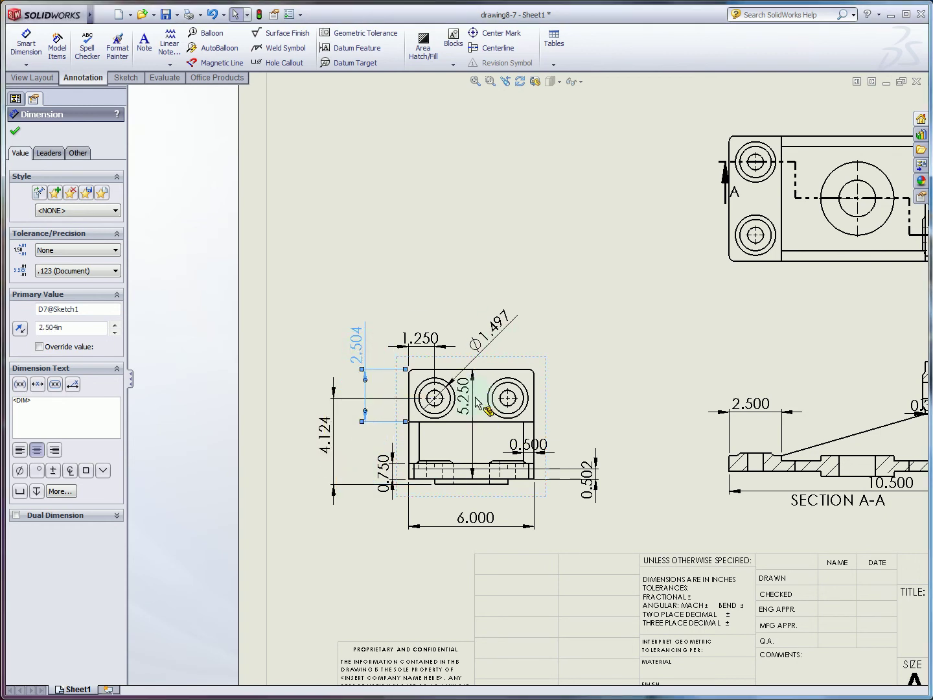
left_click_drag(465, 396, 635, 412)
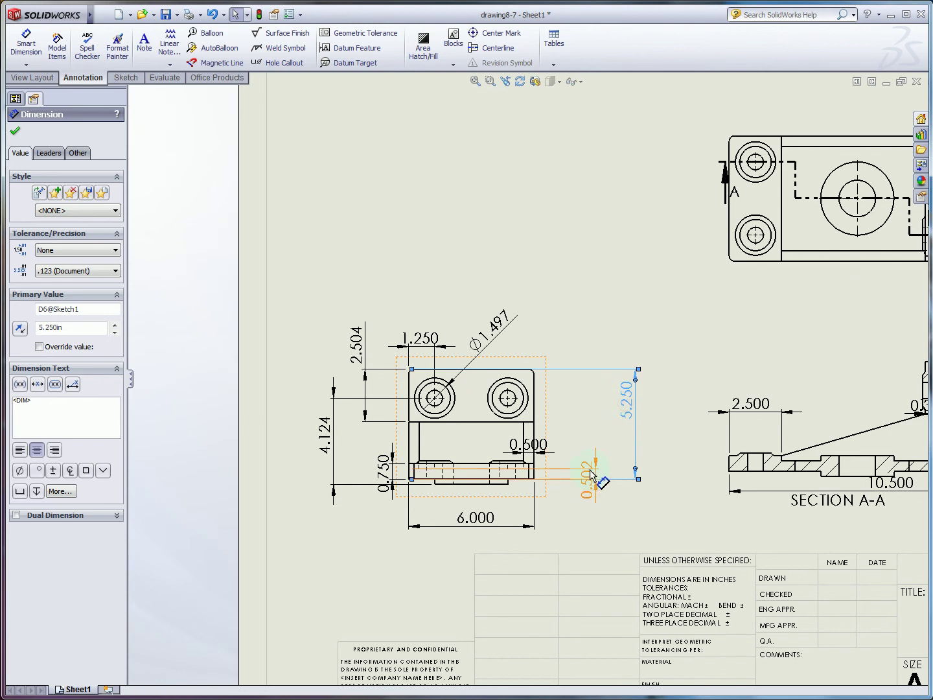
mouse_move(528, 445)
left_mouse_down()
mouse_move(579, 452)
mouse_move(603, 433)
left_mouse_up()
left_click(598, 470)
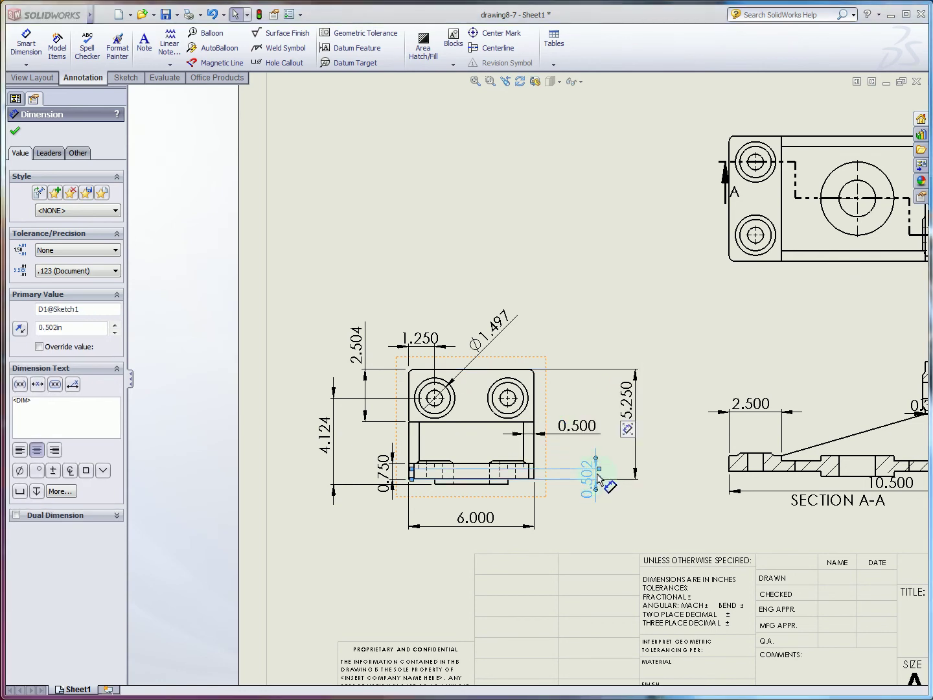
left_click_drag(597, 476, 597, 462)
key("Delete")
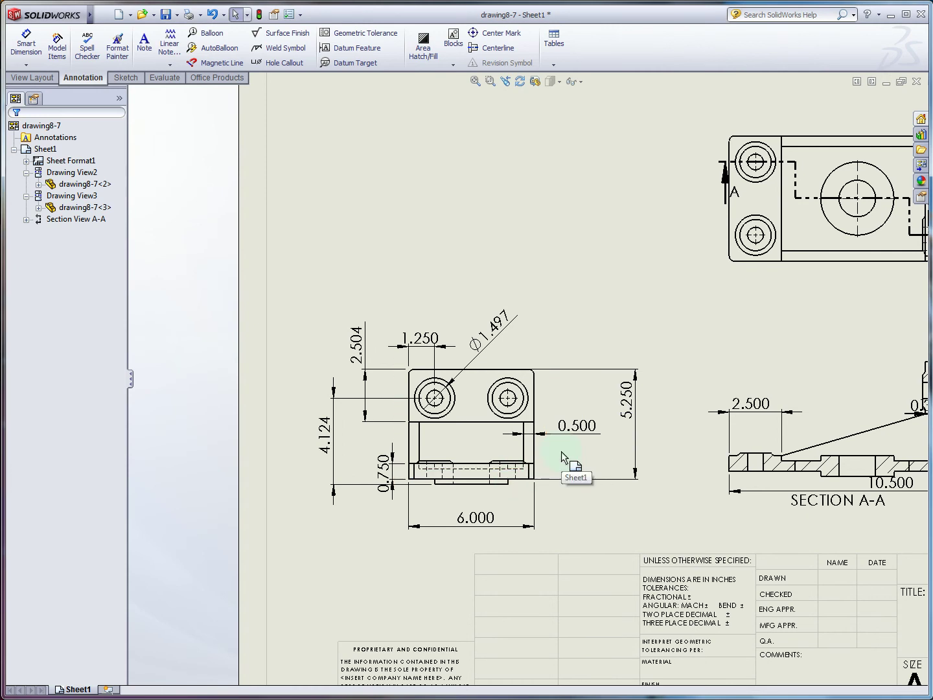
Switch to the PowerPoint slide show's 'Import Part Dimensions' slide.
key("alt+Tab")
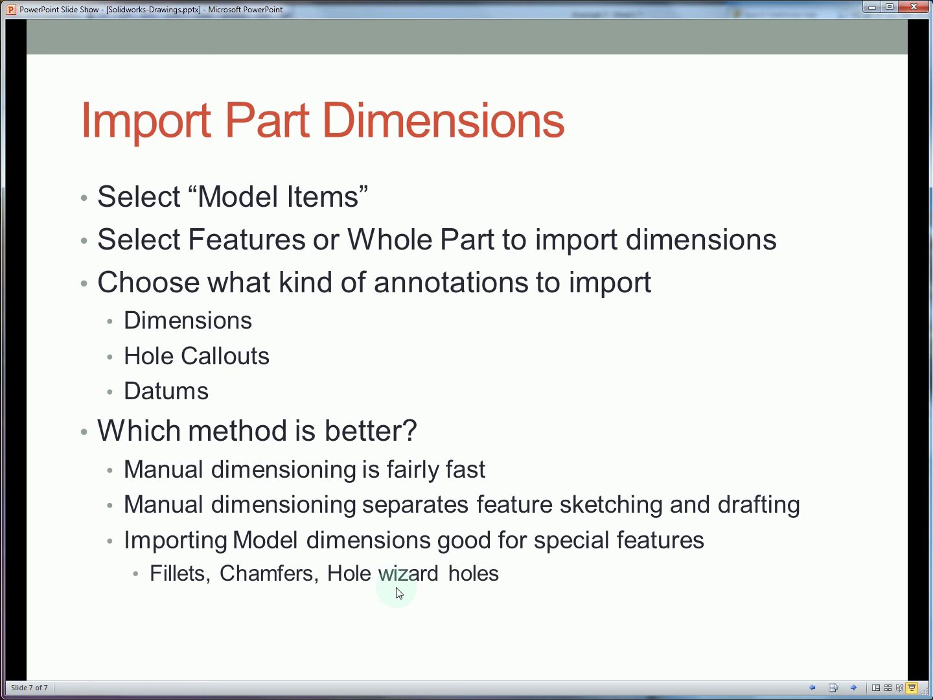
Back in SolidWorks, try Bilateral and Symmetric tolerances on the 4.124 dimension, settling on Limit.
key("alt+Tab")
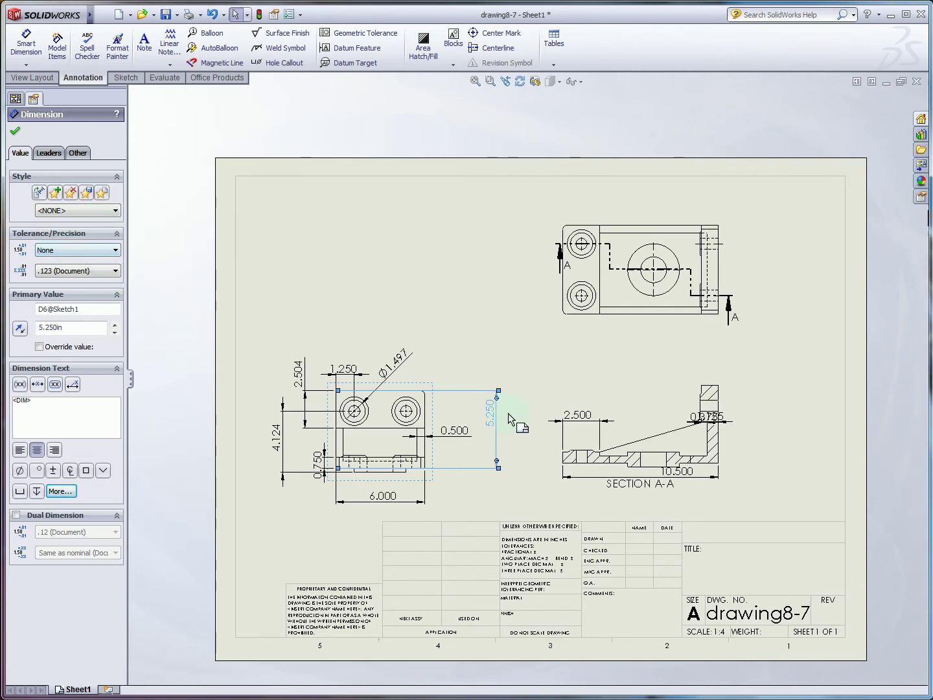
left_click(463, 357)
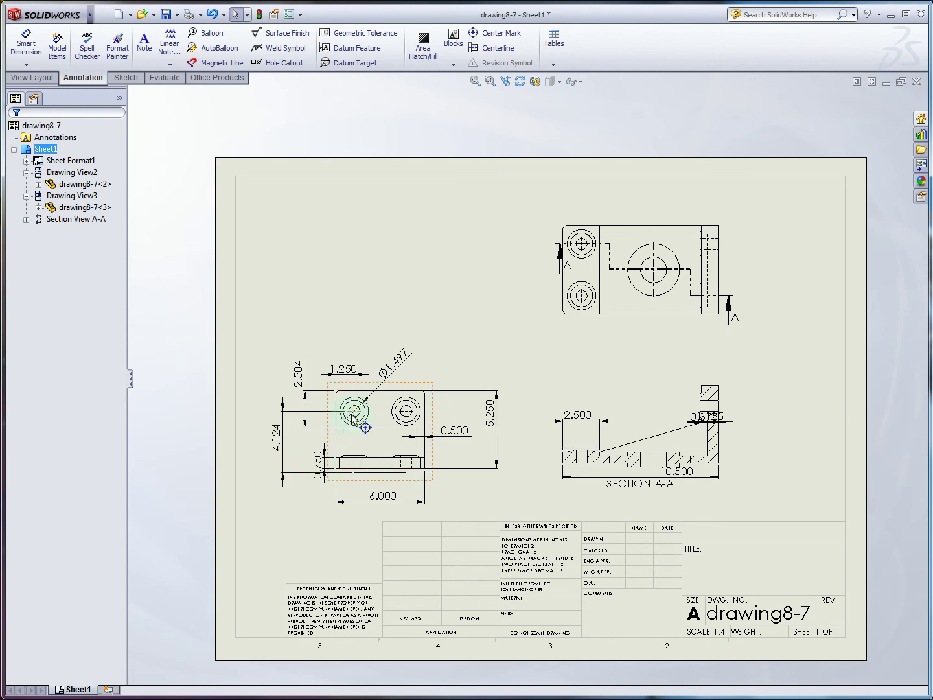
left_click(289, 441)
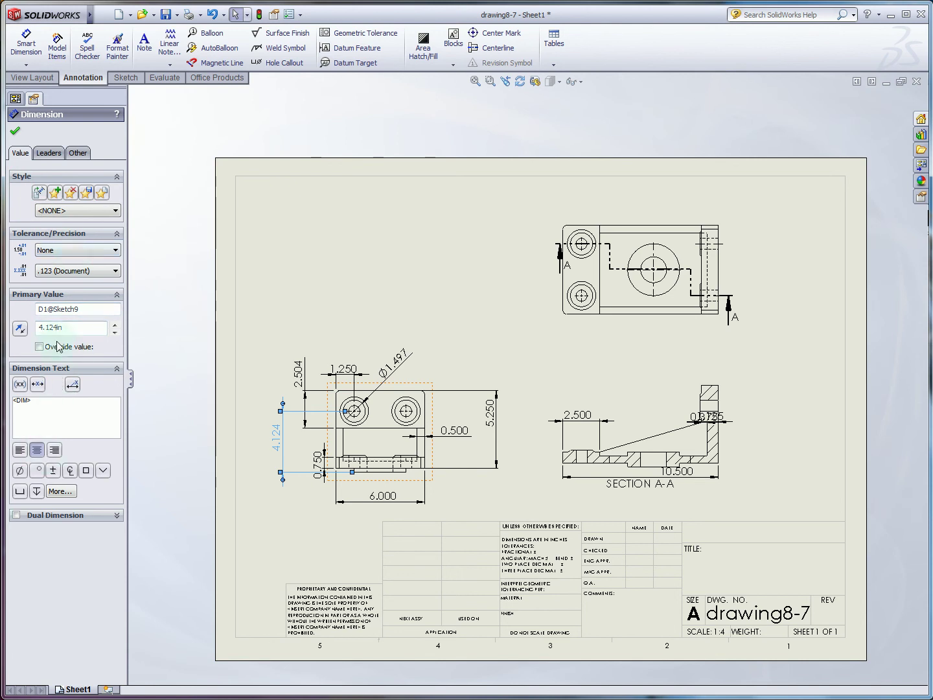
left_click(58, 253)
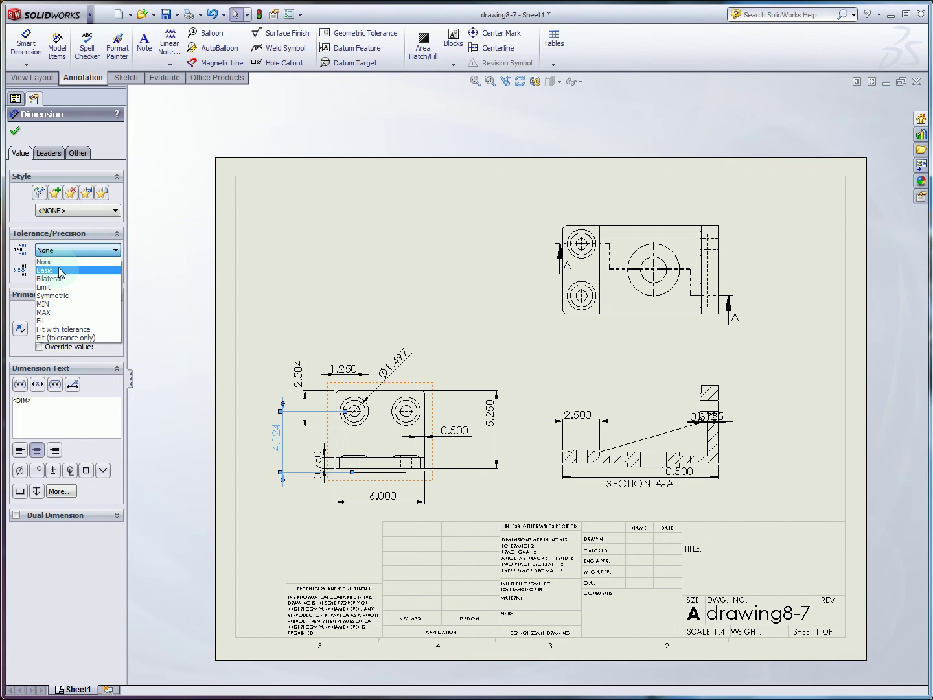
left_click(63, 279)
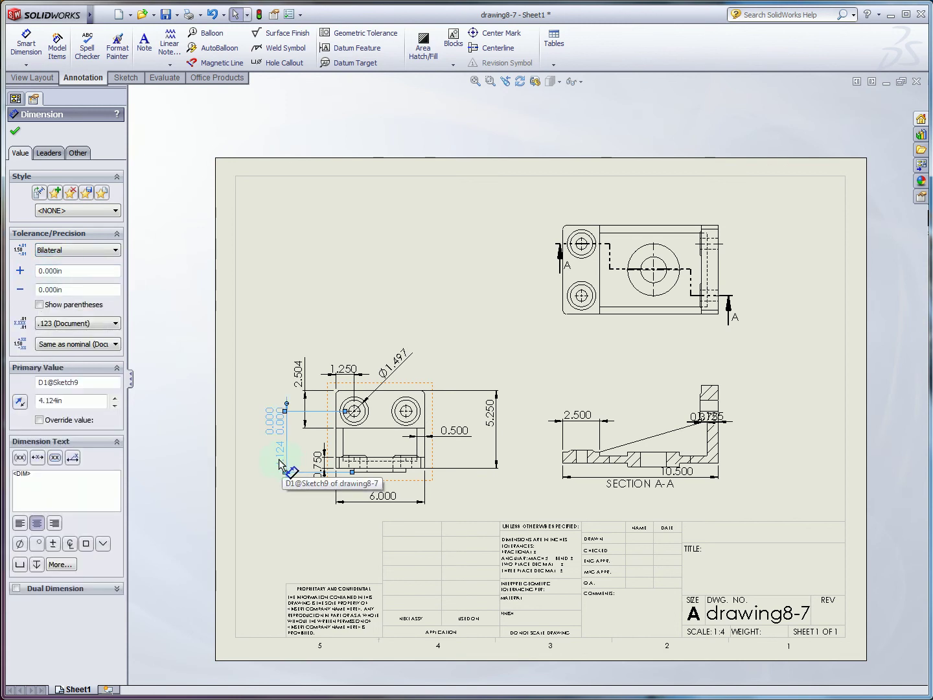
left_click(46, 252)
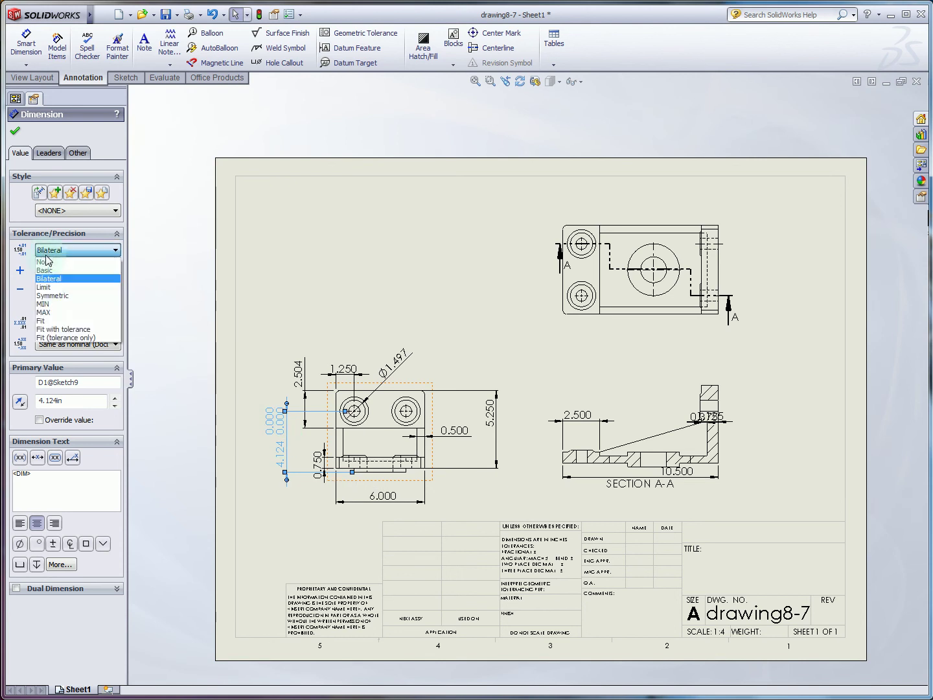
left_click(57, 299)
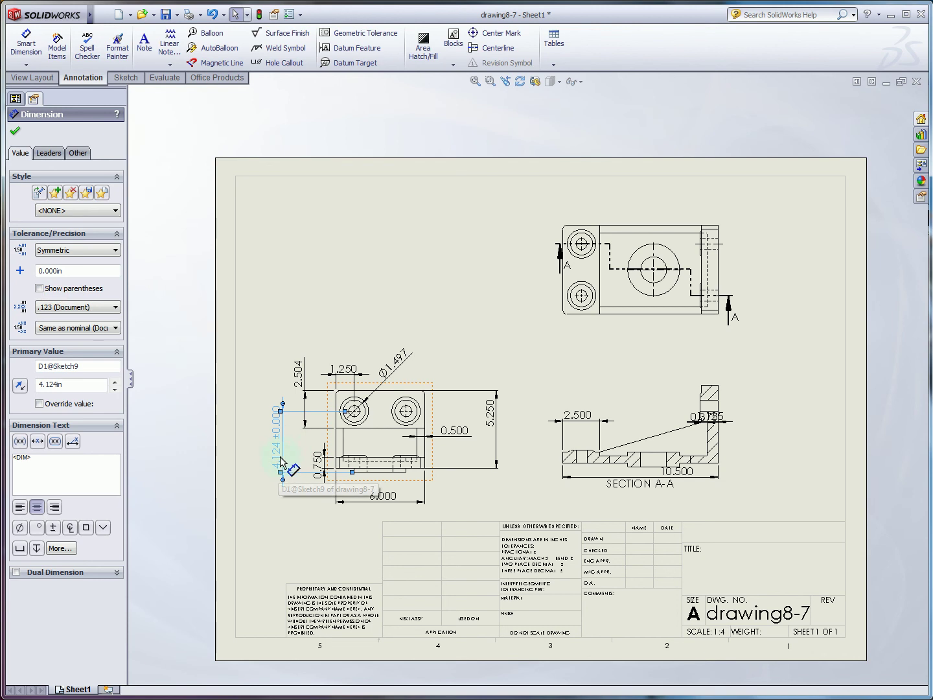
left_click(89, 307)
left_click(73, 251)
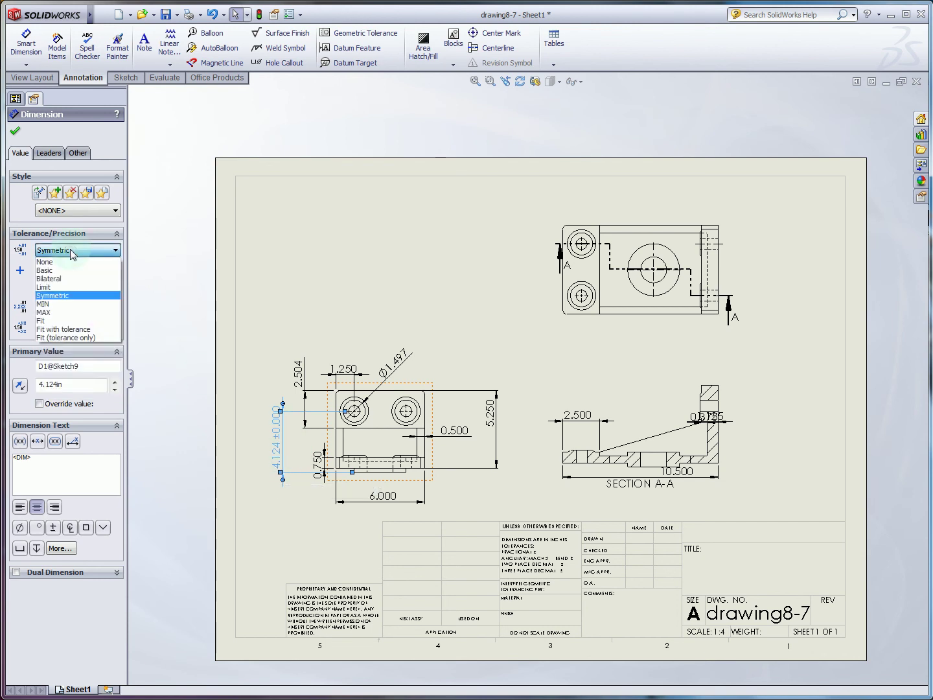
left_click(58, 288)
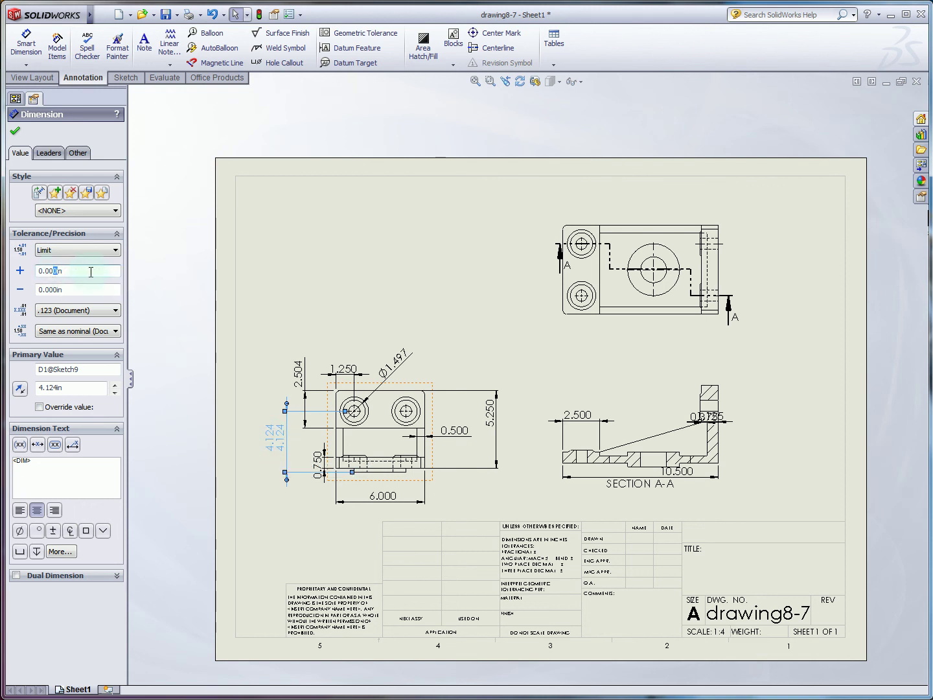
Enter +0.002 and -0.001 limits so the dimension reads 4.126 over 4.123.
left_click(276, 445)
left_click(276, 428)
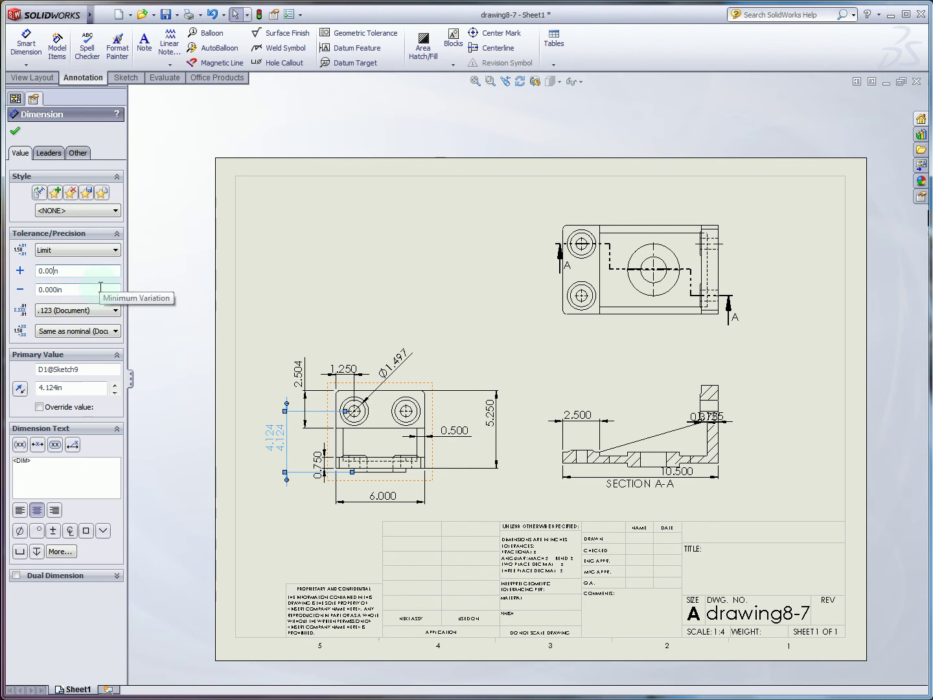
left_click(56, 289)
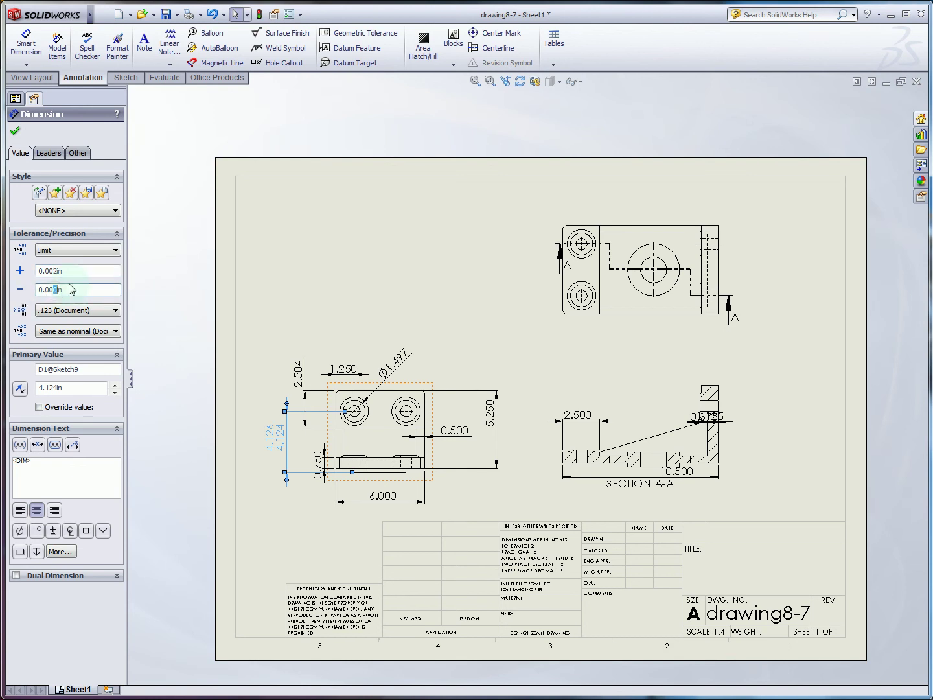
left_click(93, 276)
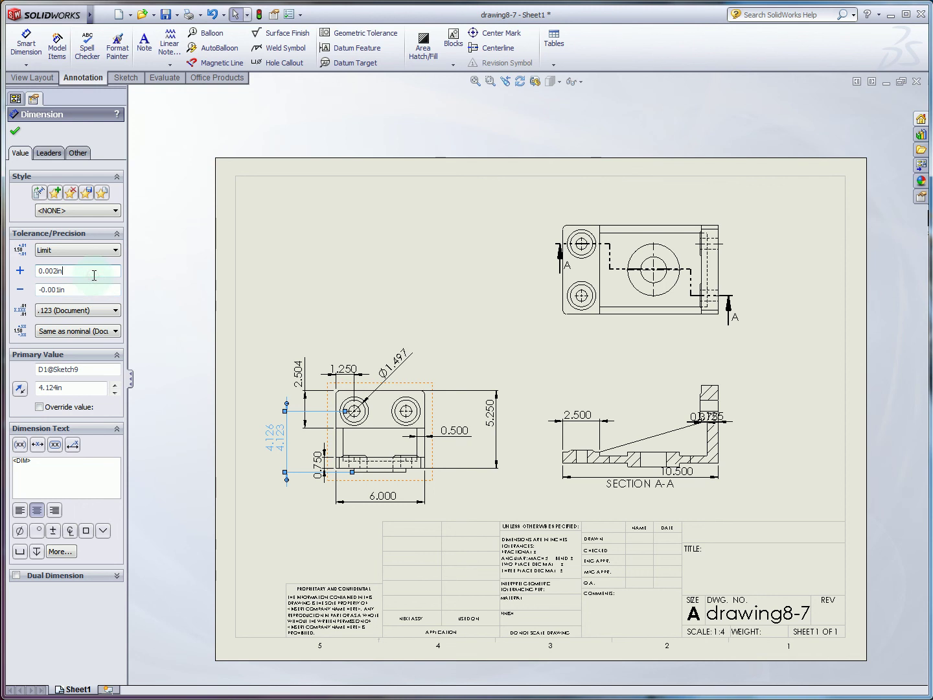
left_click(284, 452)
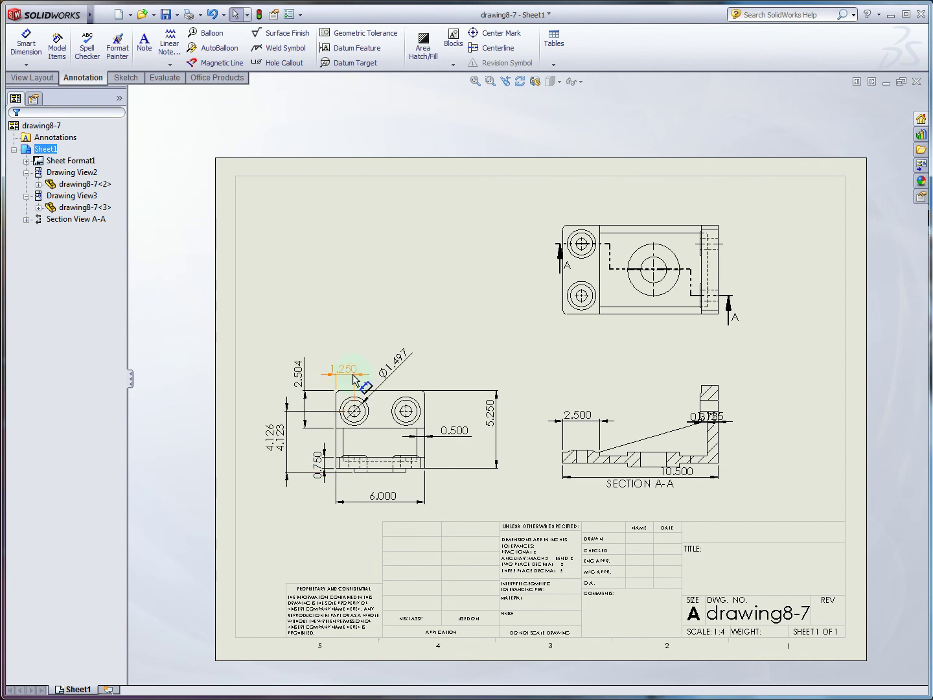
Add a second text line '4 PLACES' to the Ø1.497 hole diameter dimension.
left_click(315, 457)
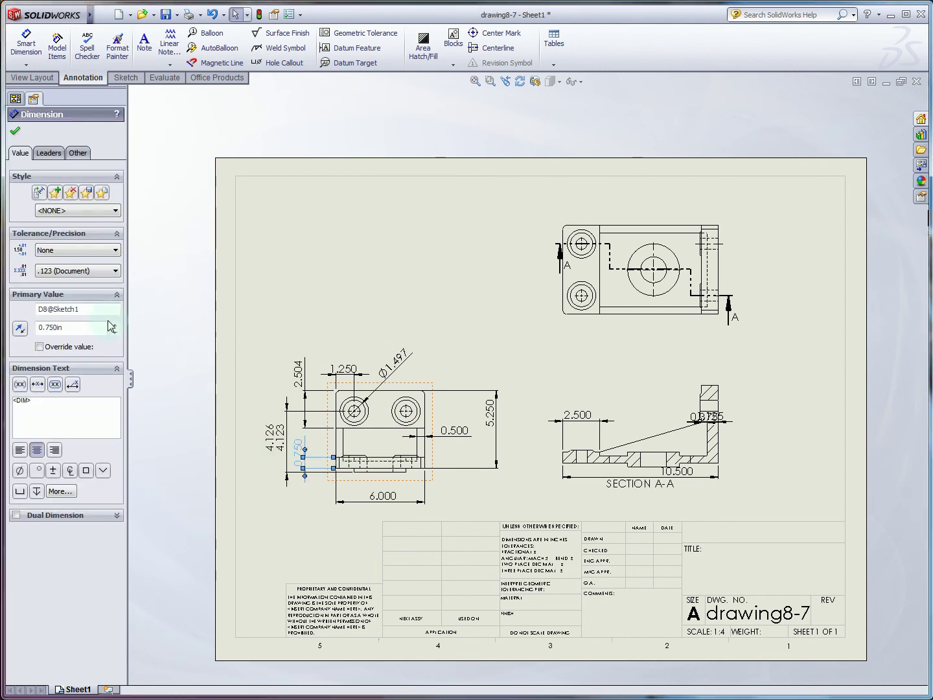
left_click(412, 292)
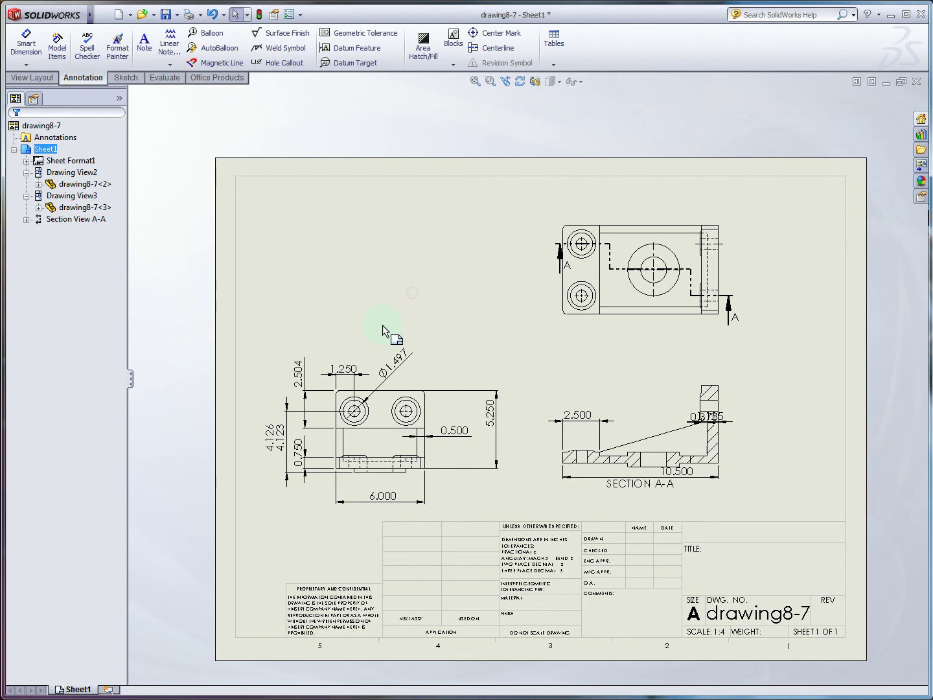
left_click(400, 365)
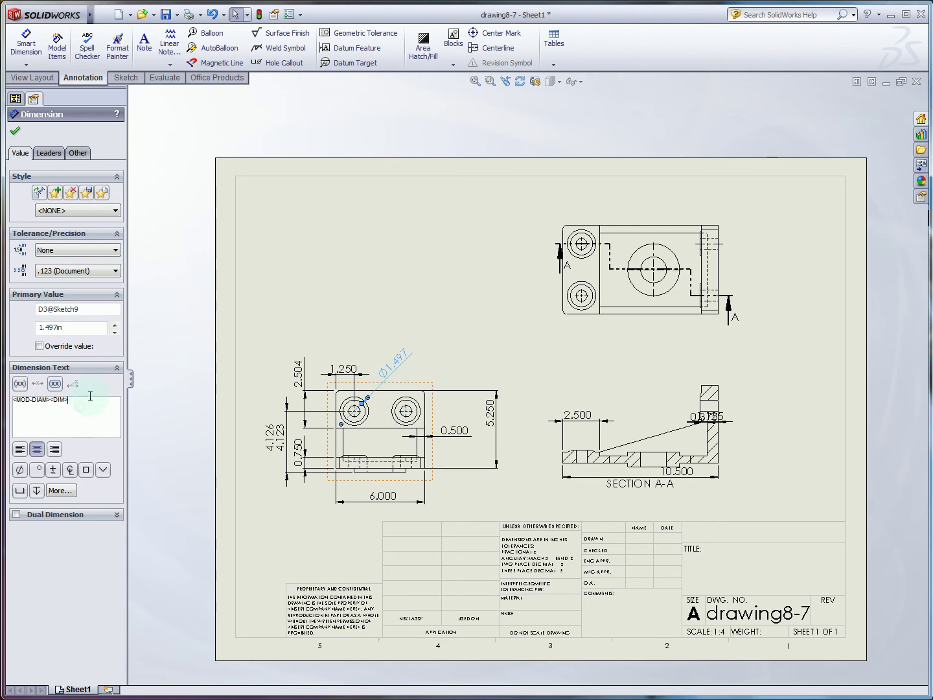
key("Return")
type("$")
type(" PLACES")
Confirm the 4 PLACES note and nudge the Ø1.497 callout up and right.
left_click(306, 296)
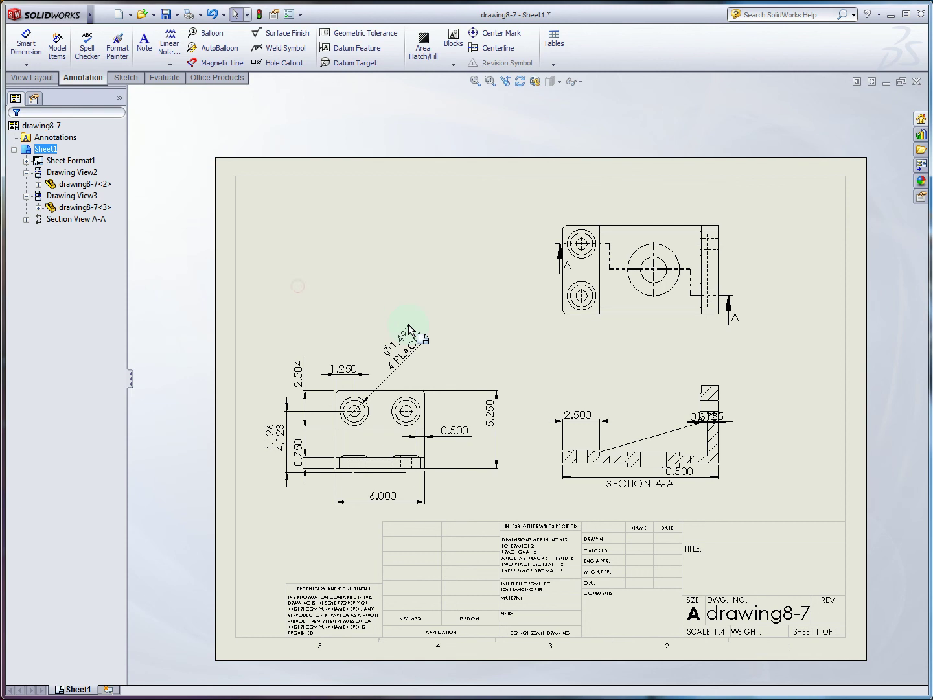
mouse_move(405, 367)
left_mouse_down()
mouse_move(436, 376)
mouse_move(412, 354)
left_mouse_up()
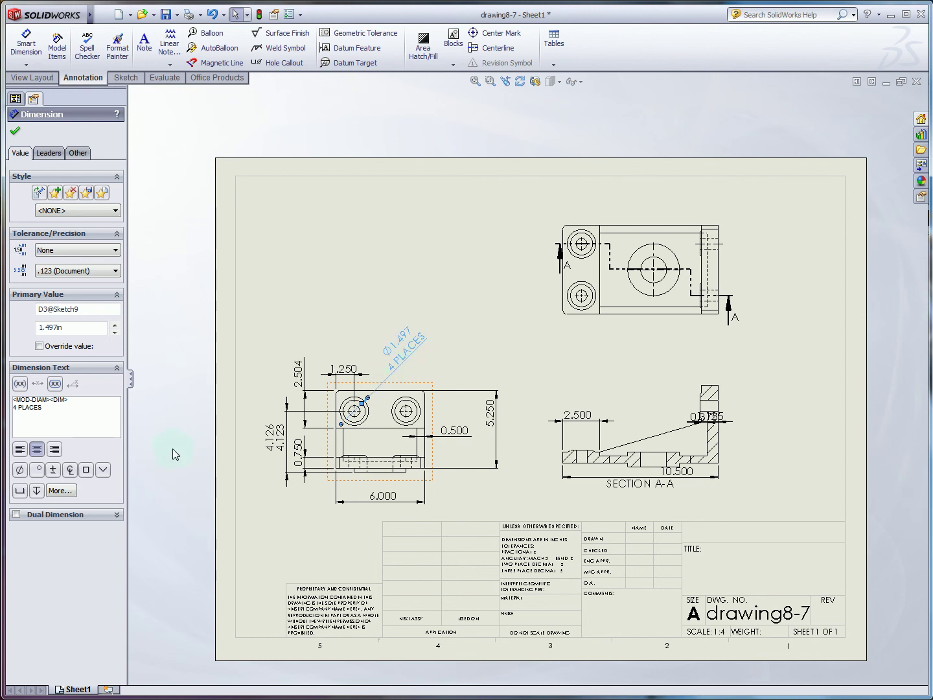
left_click(15, 133)
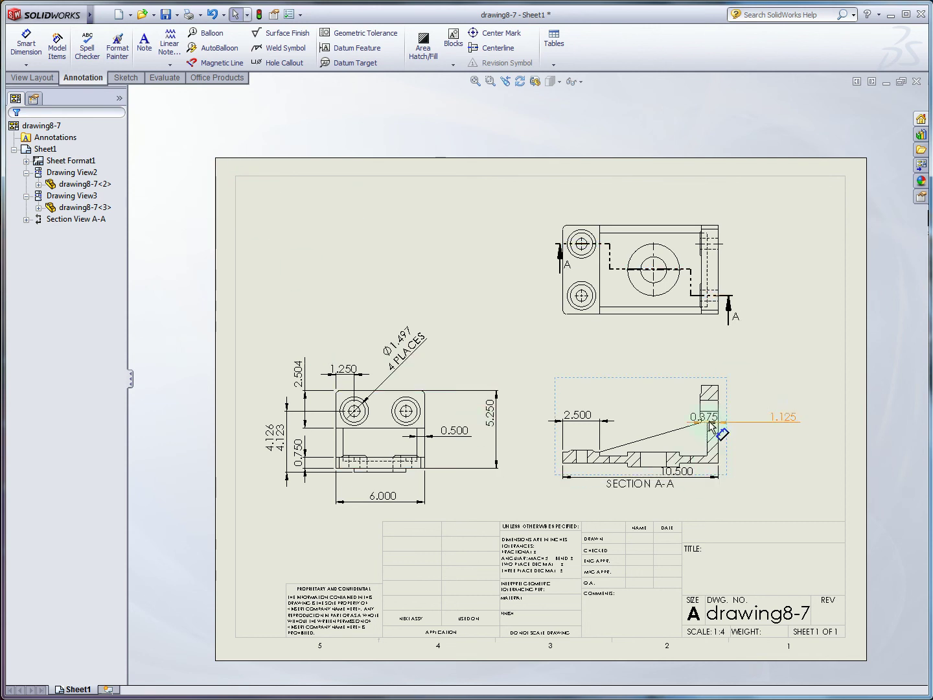
Move Section A-A's 0.375 dimension above the section's upright.
left_click_drag(703, 417, 672, 366)
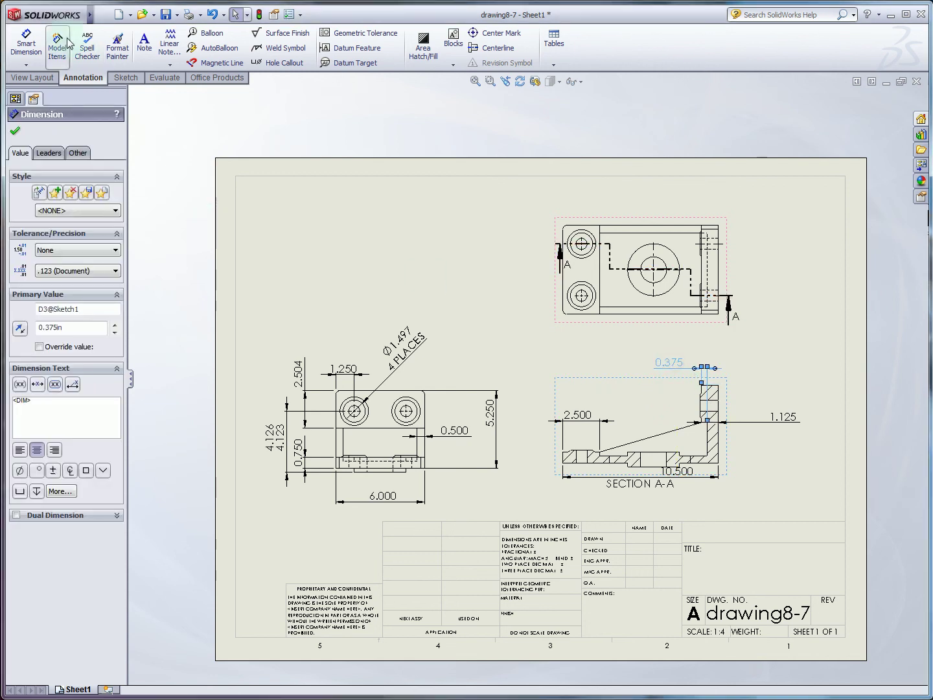
mouse_move(61, 15)
left_click(104, 15)
Save the drawing in DWG format as drawing8-7.DWG, replacing the existing file.
left_click(132, 91)
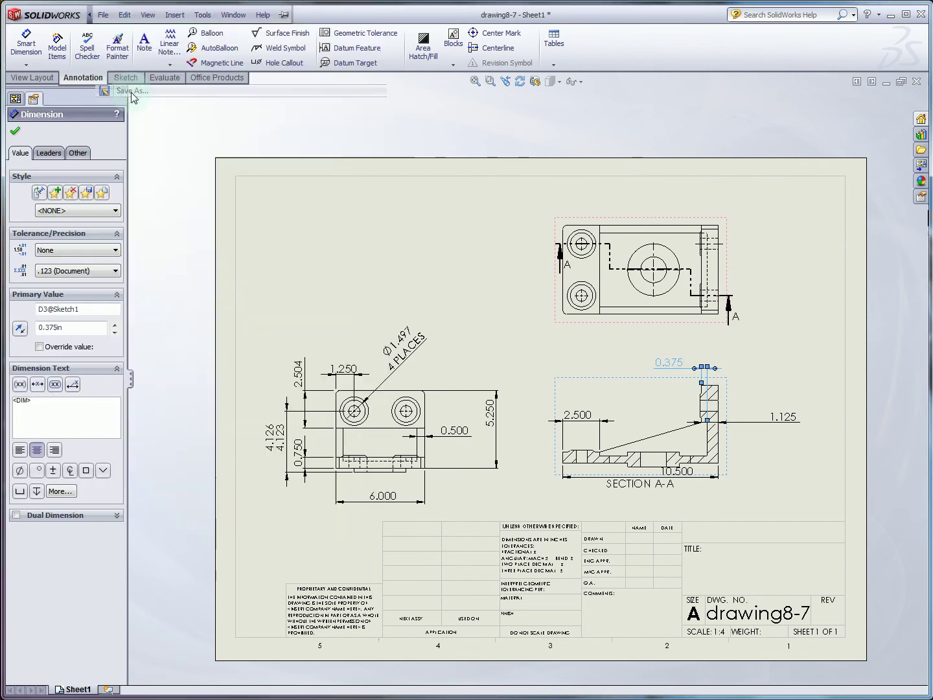
left_click(149, 285)
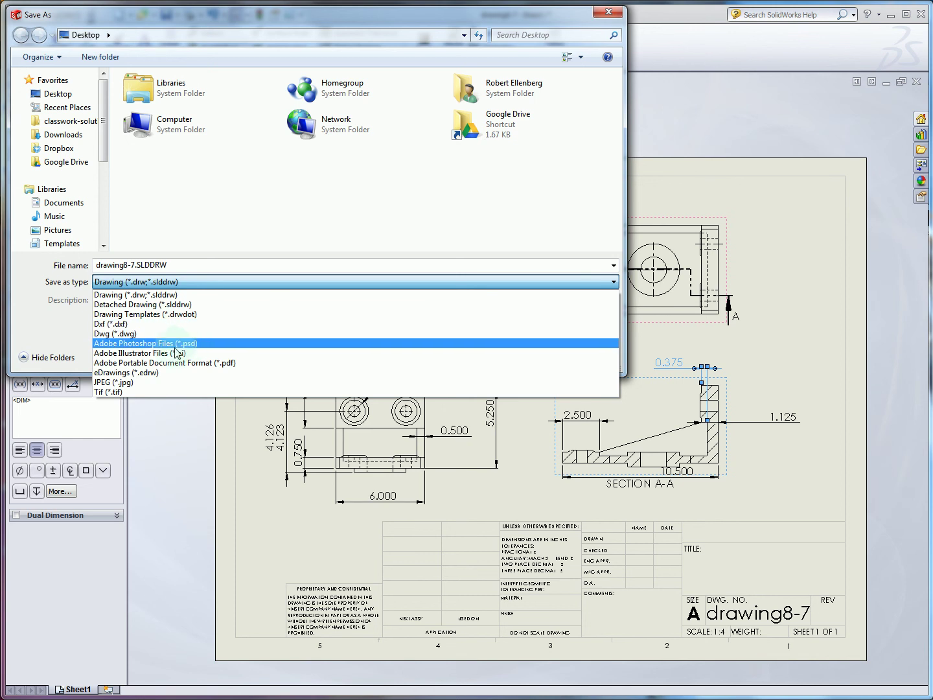
left_click(138, 334)
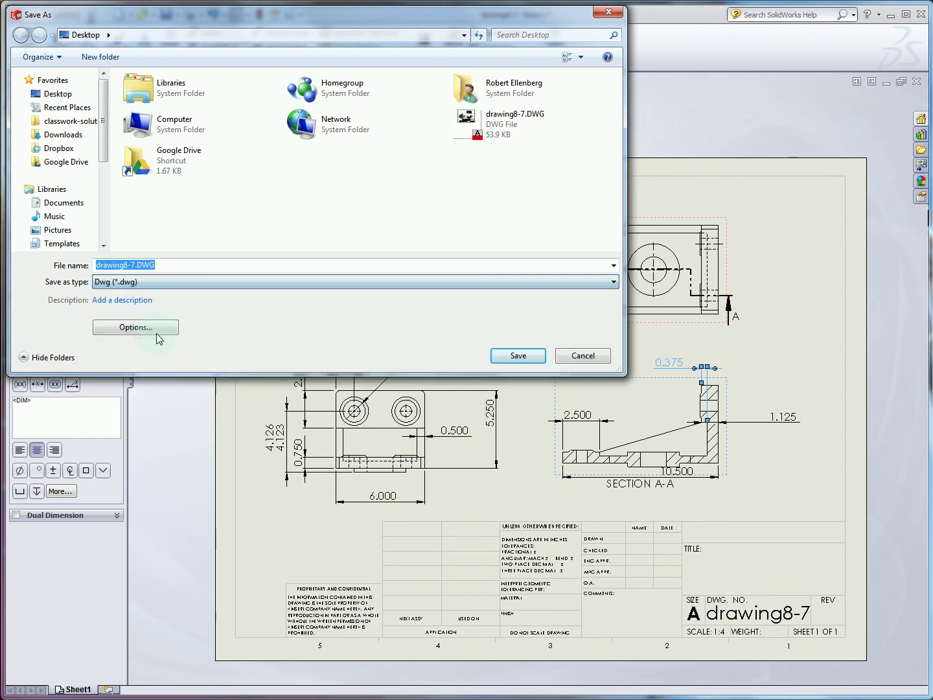
left_click(512, 126)
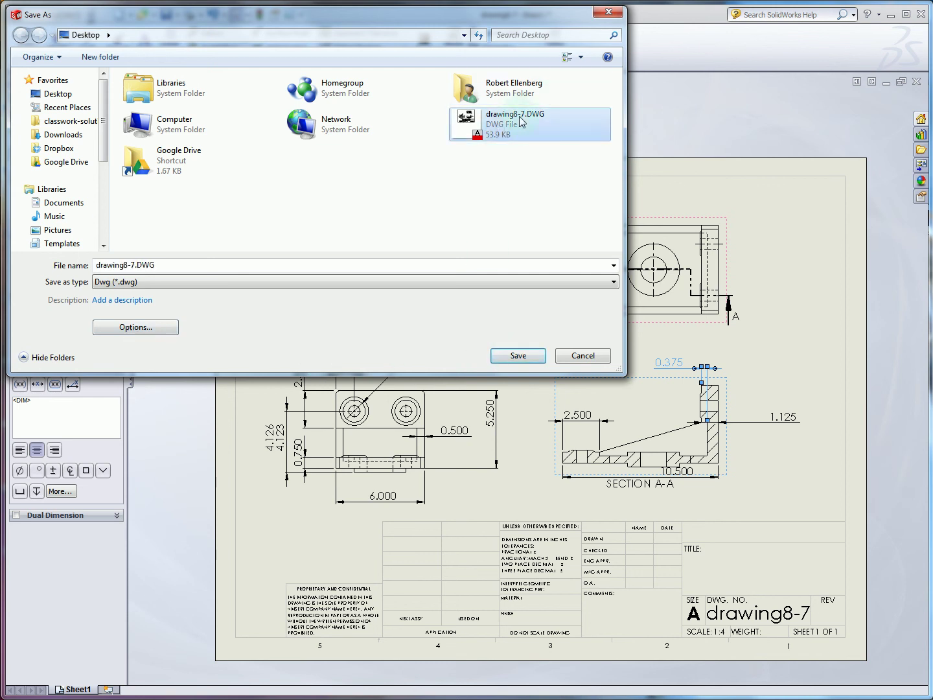
left_click(524, 362)
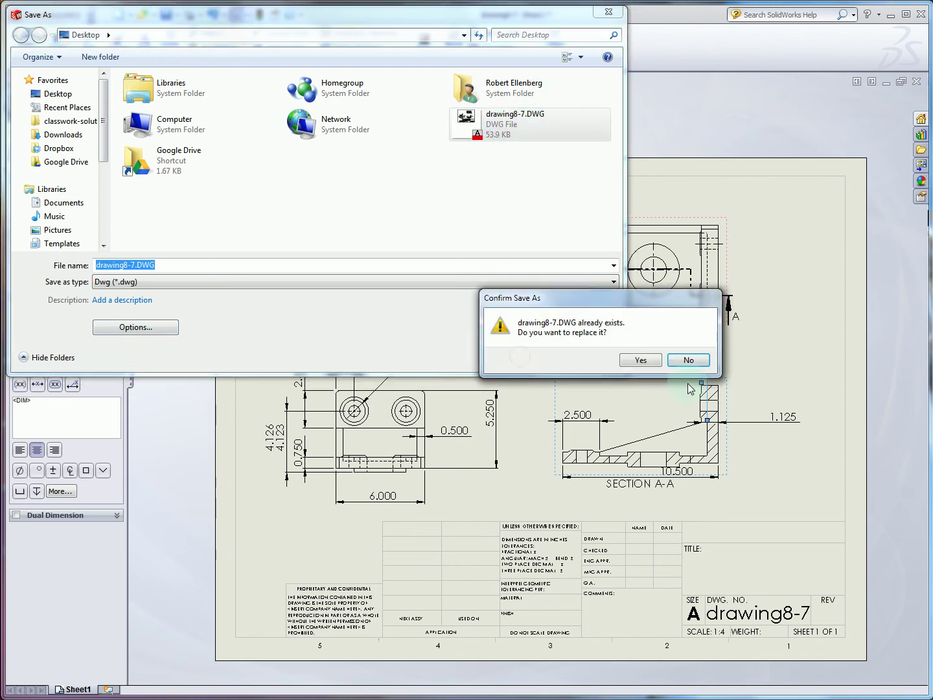
left_click(640, 359)
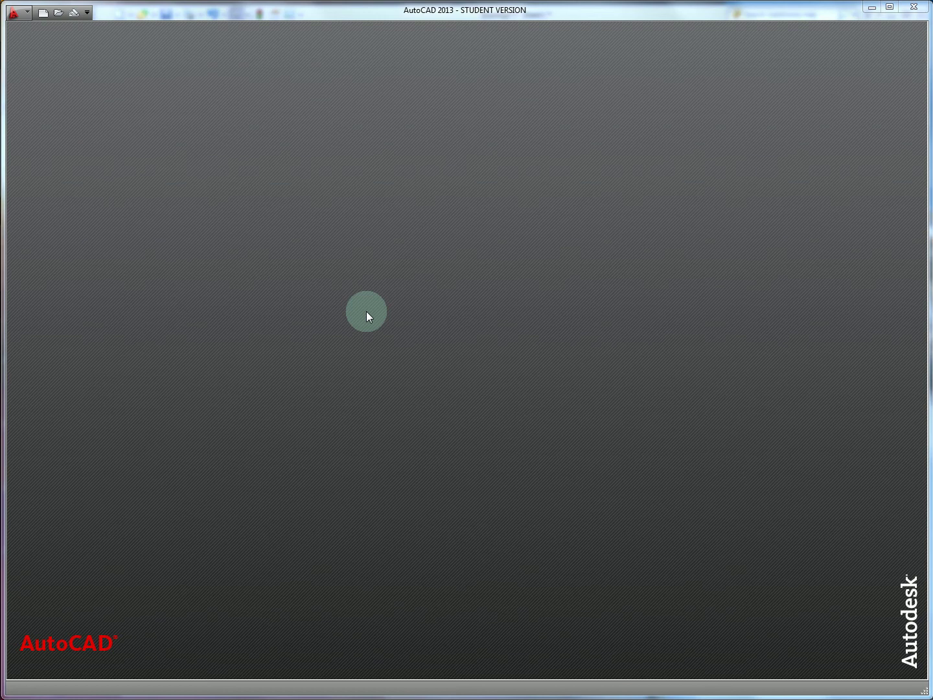
In AutoCAD, open drawing8-7.DWG from the Desktop, continuing past both file warnings.
left_click(58, 13)
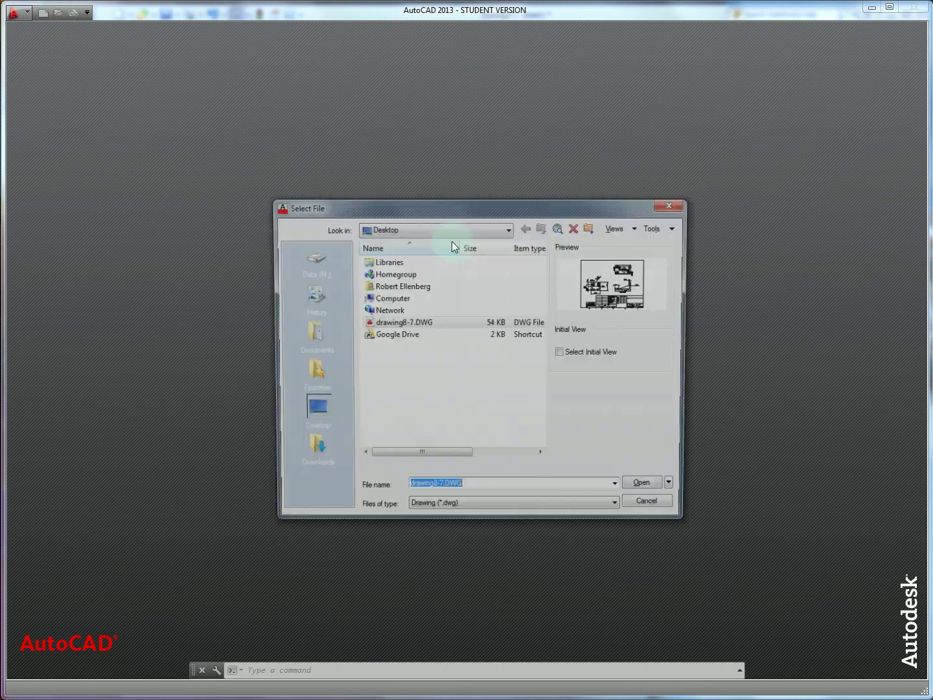
double_click(418, 322)
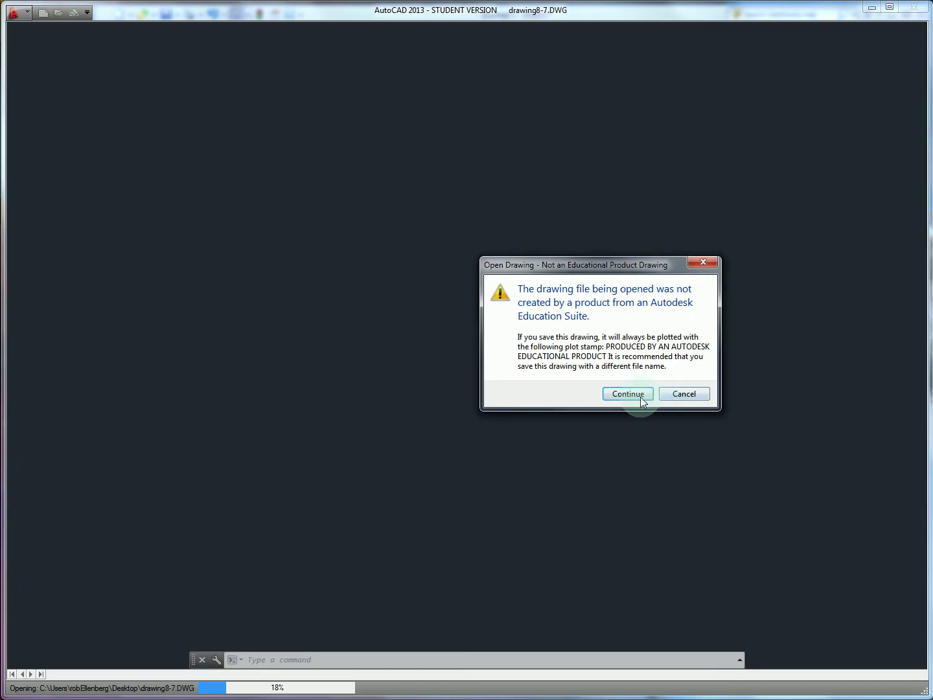
left_click(633, 395)
left_click(542, 324)
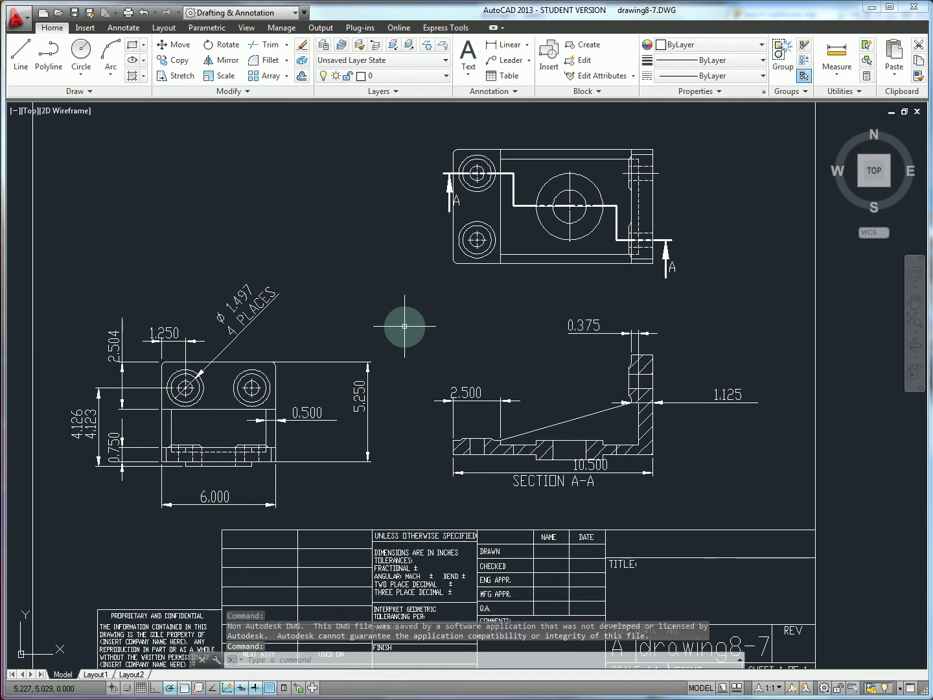
Zoom in and out to inspect the exported views, SECTION A-A and title block.
scroll(409, 390, "up", 2)
scroll(409, 389, "down", 5)
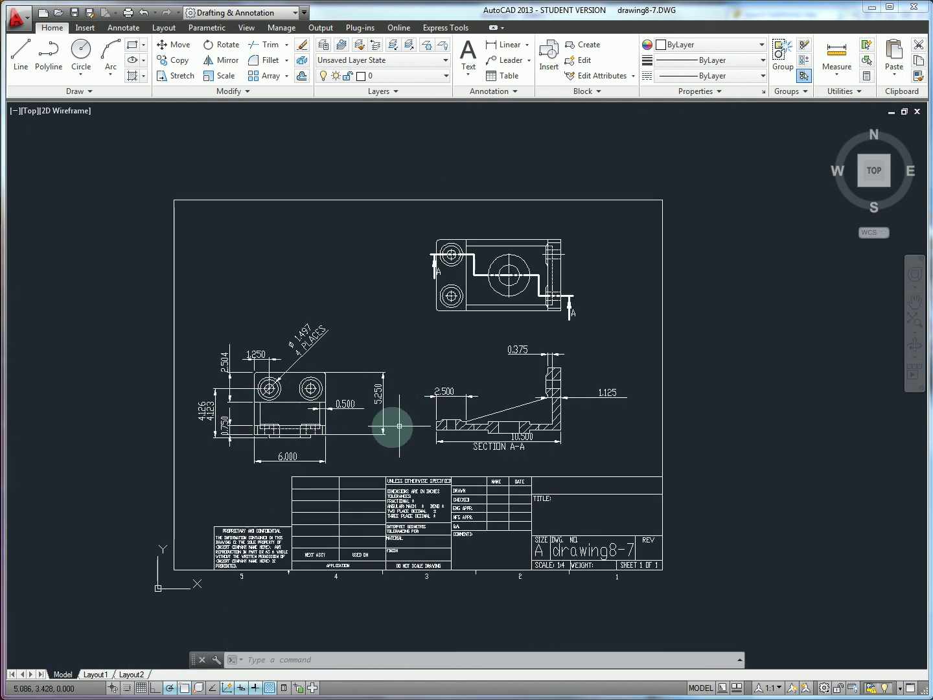
scroll(328, 435, "up", 2)
scroll(440, 493, "up", 2)
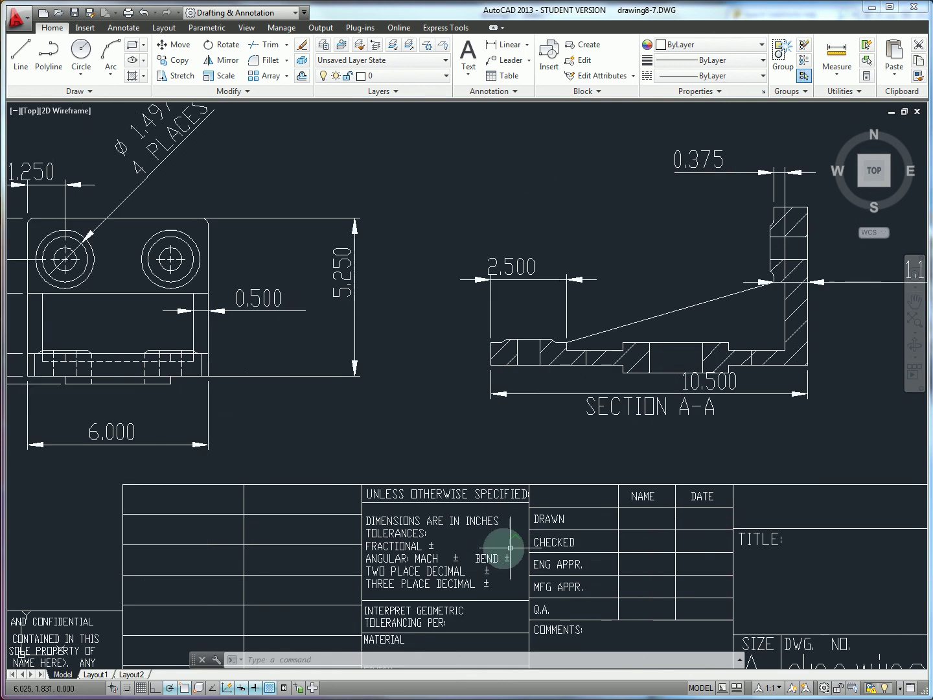
scroll(446, 558, "down", 2)
scroll(447, 561, "down", 1)
scroll(254, 415, "up", 3)
scroll(254, 343, "down", 6)
scroll(218, 380, "up", 6)
scroll(220, 389, "up", 1)
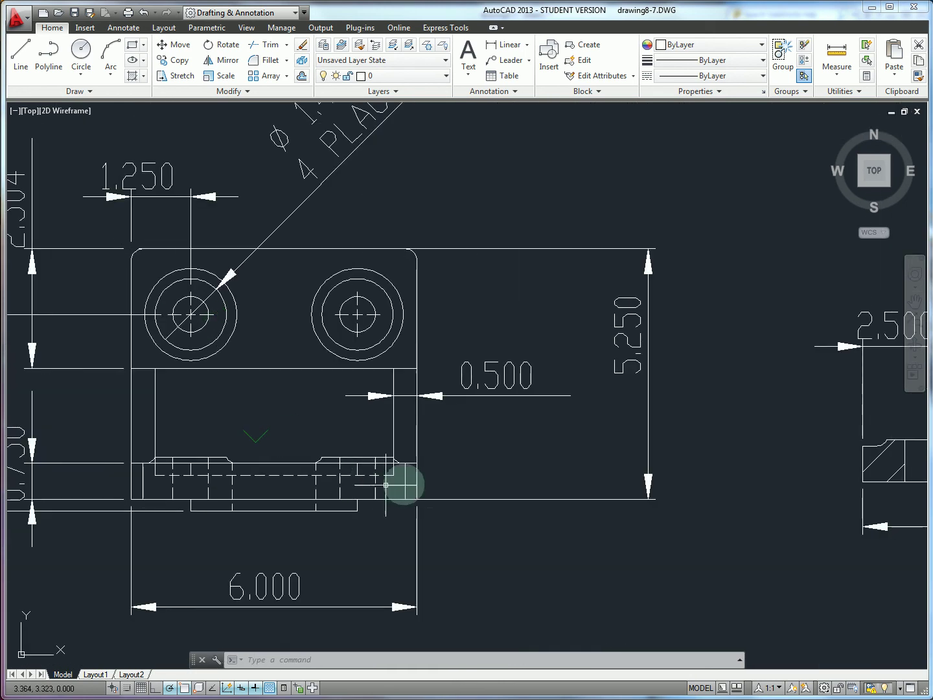
scroll(454, 454, "down", 2)
scroll(837, 305, "up", 4)
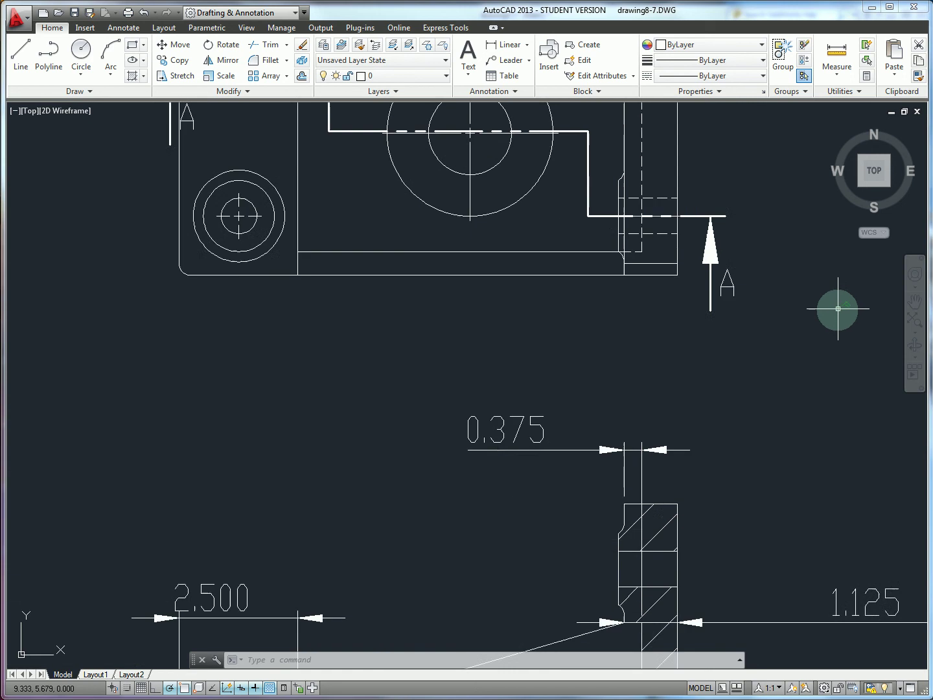
scroll(800, 319, "down", 2)
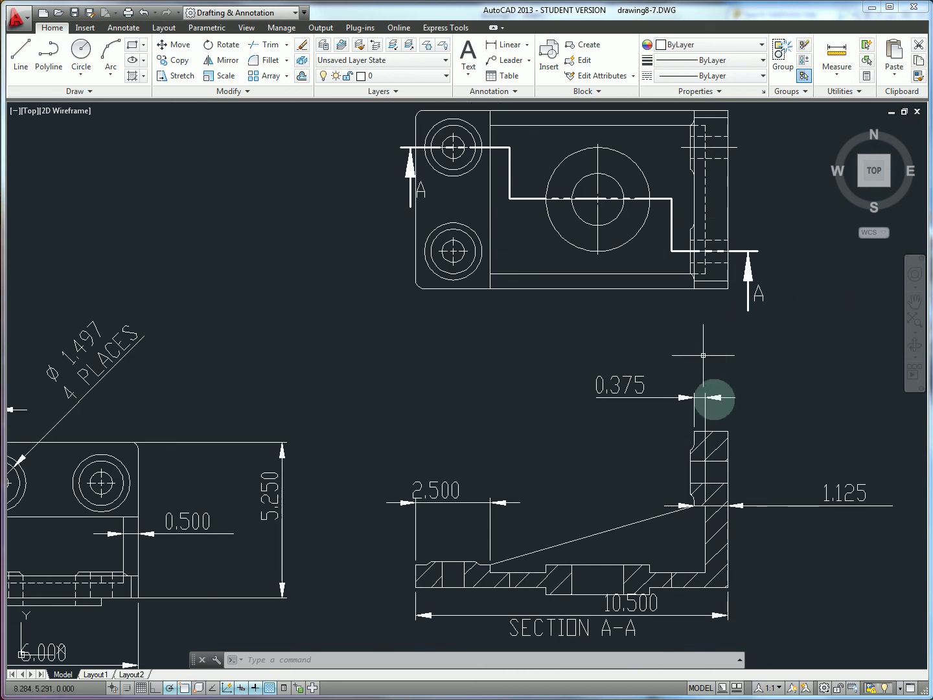
left_click(718, 447)
left_click(742, 428)
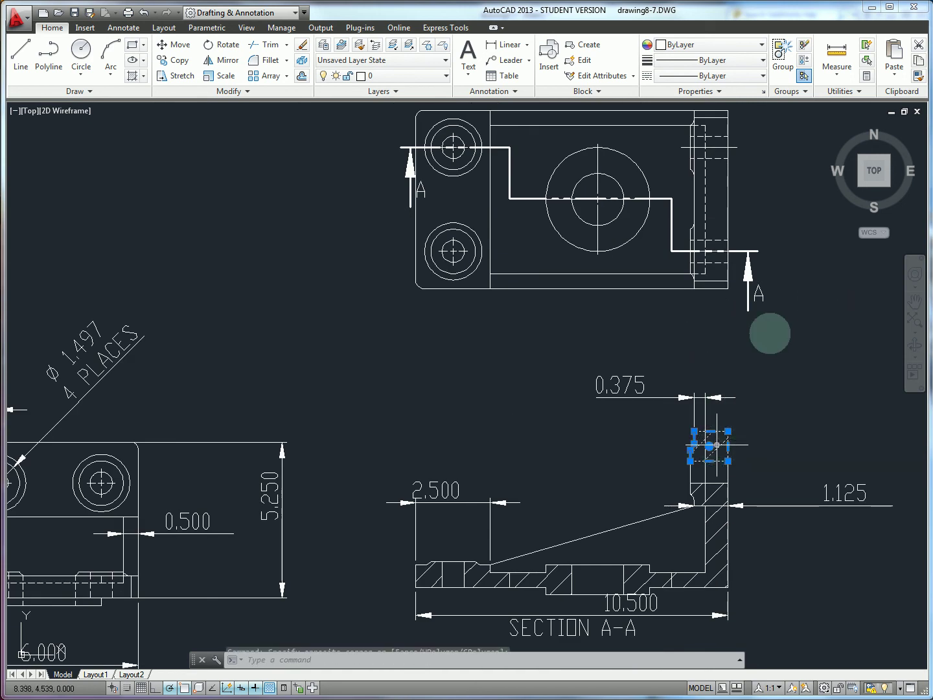
key("Escape")
left_click(755, 253)
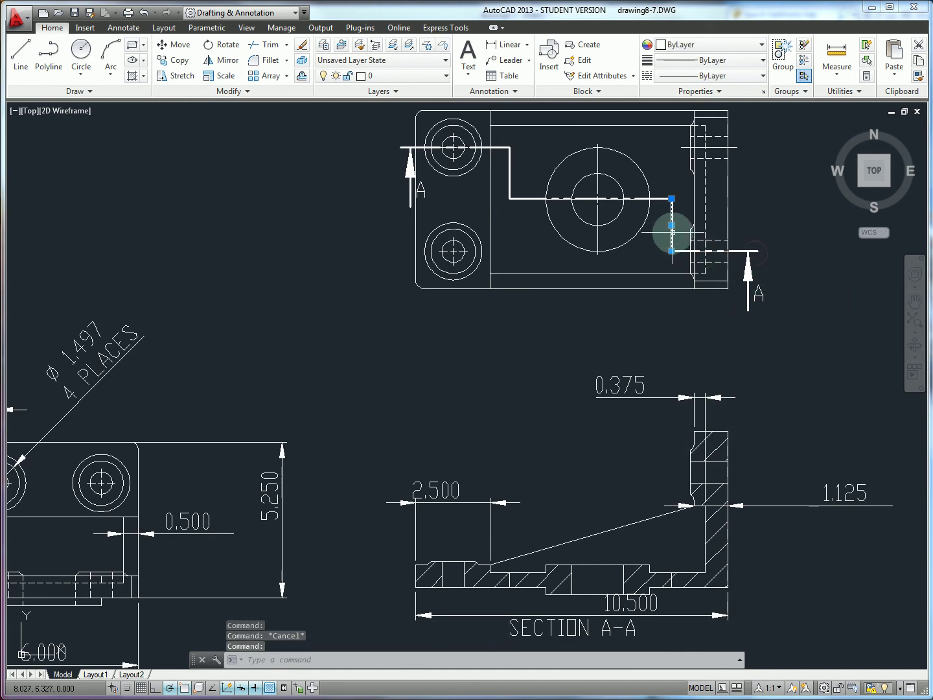
key("Escape")
left_click(661, 199)
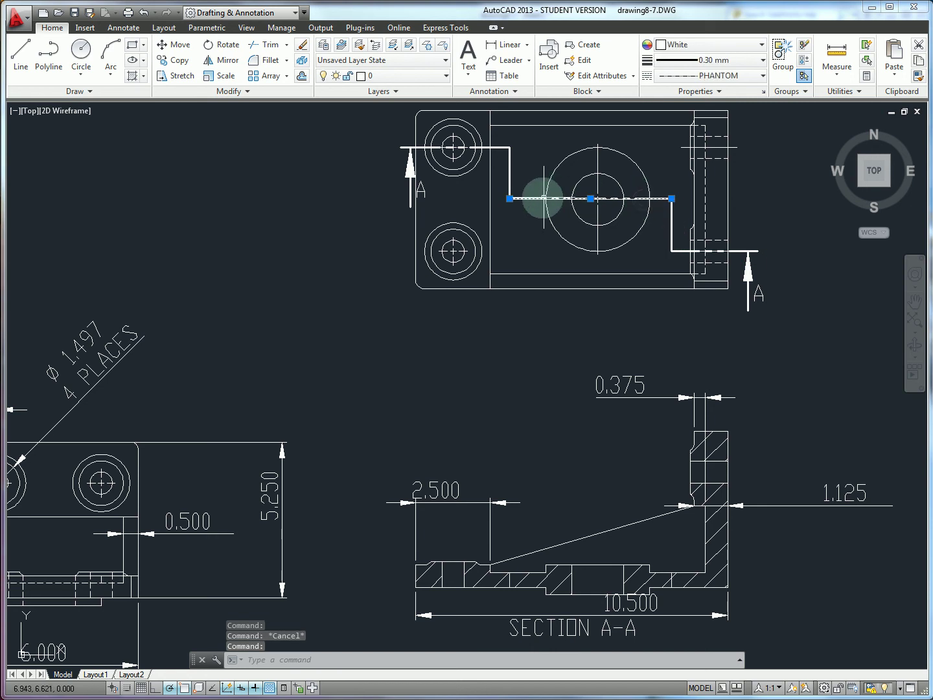
key("Escape")
left_click(508, 170)
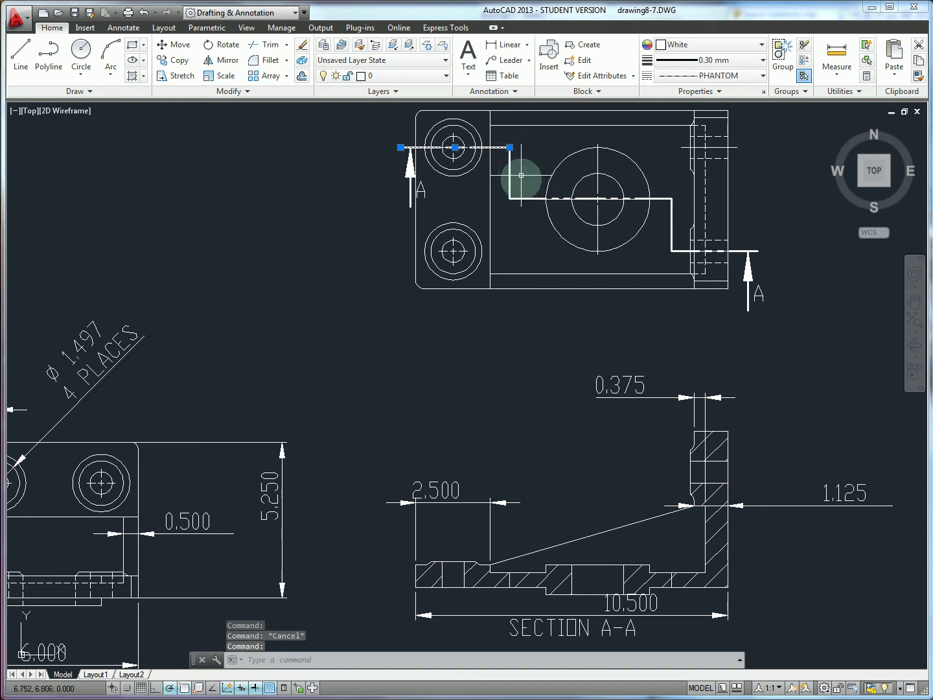
key("Escape")
left_click(526, 214)
left_click(503, 182)
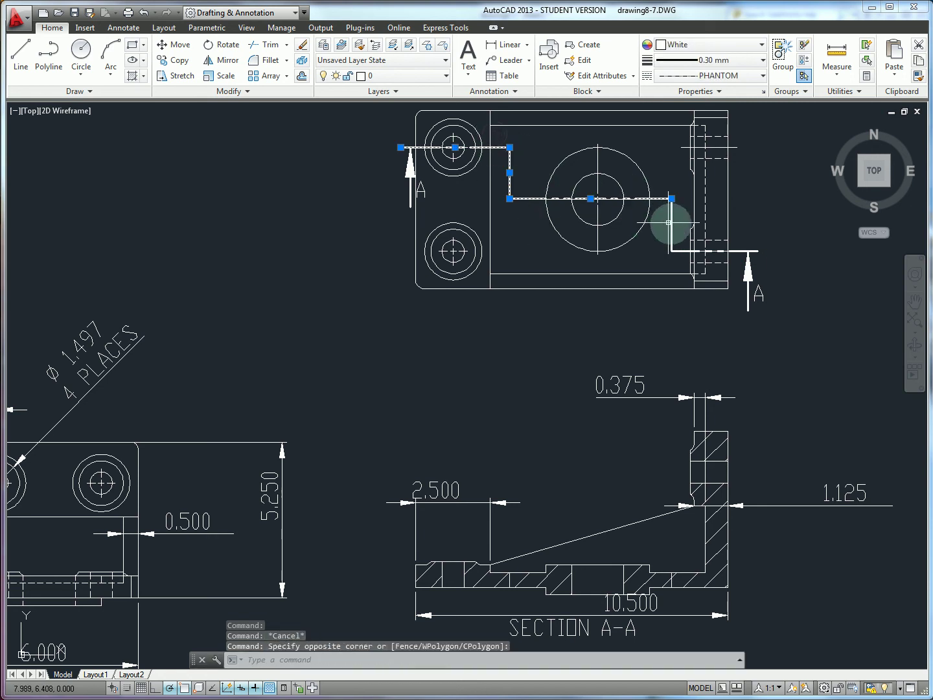
left_click(675, 249)
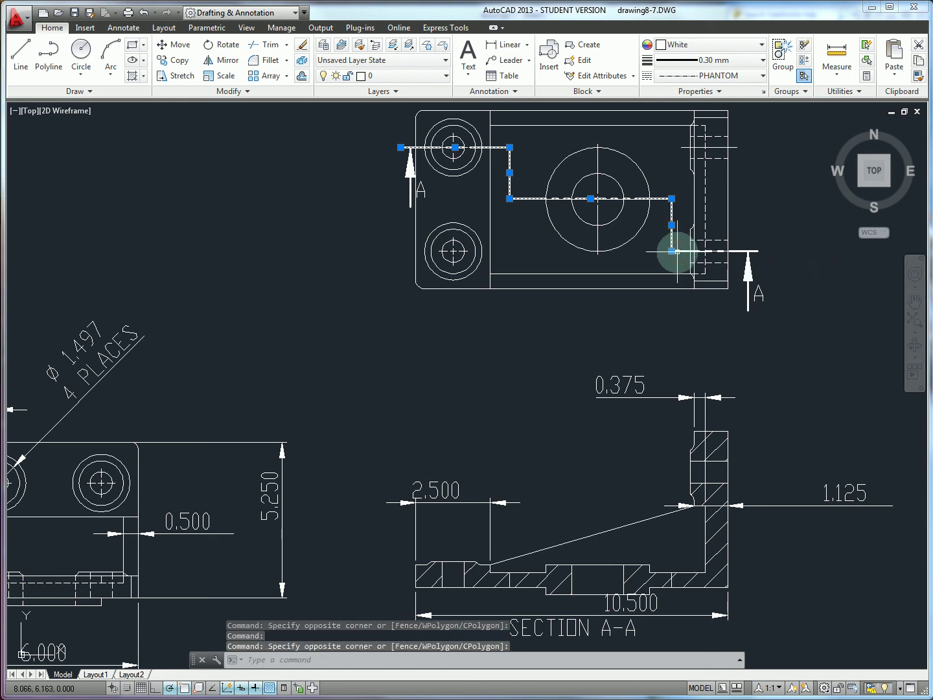
left_click(677, 251)
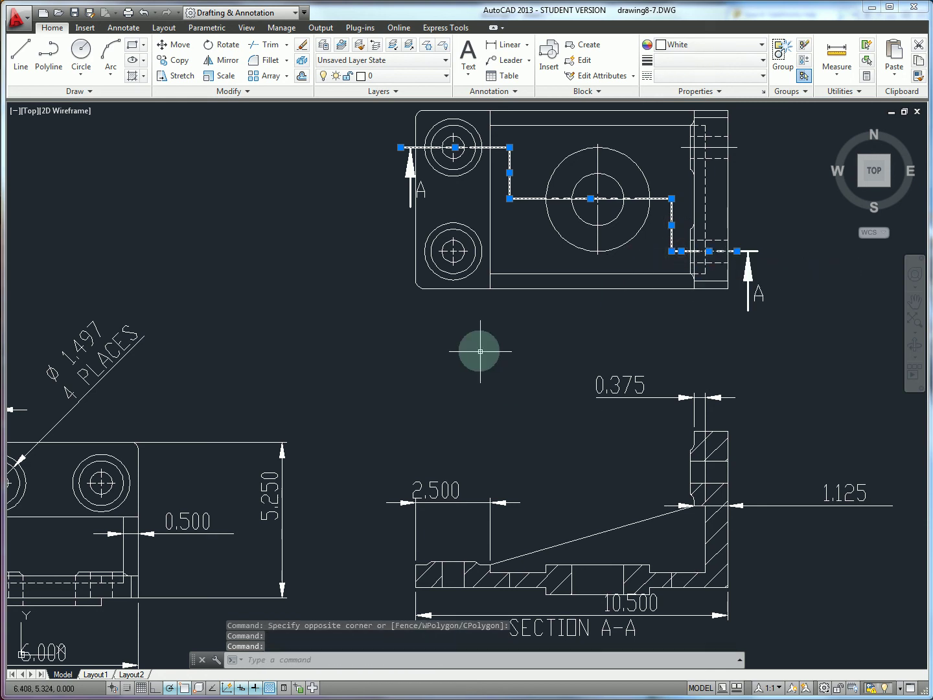
key("Escape")
scroll(476, 350, "down", 4)
scroll(389, 366, "up", 2)
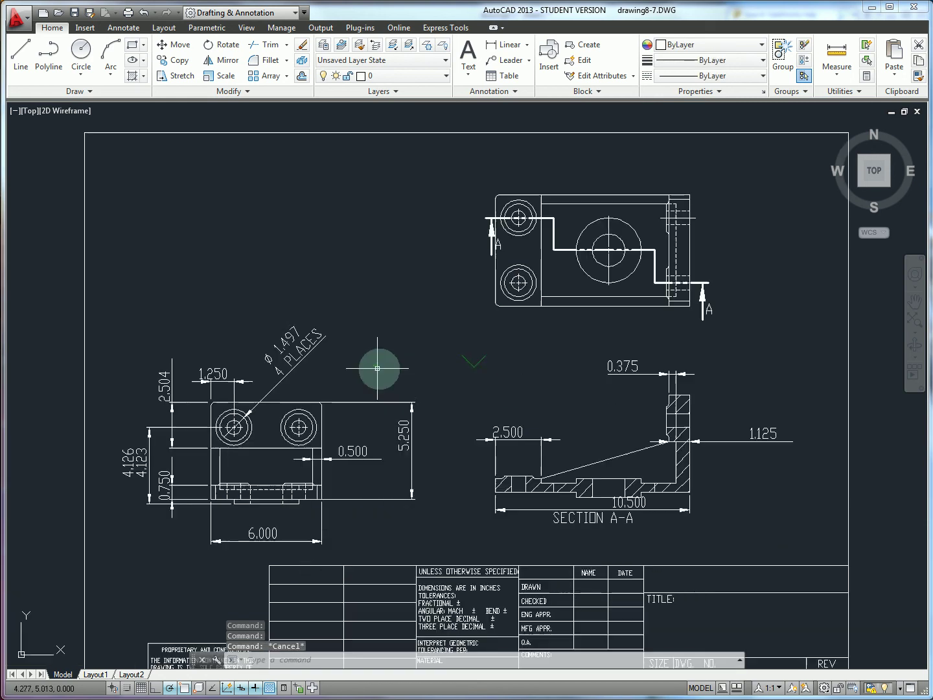
scroll(425, 359, "down", 2)
left_click(388, 75)
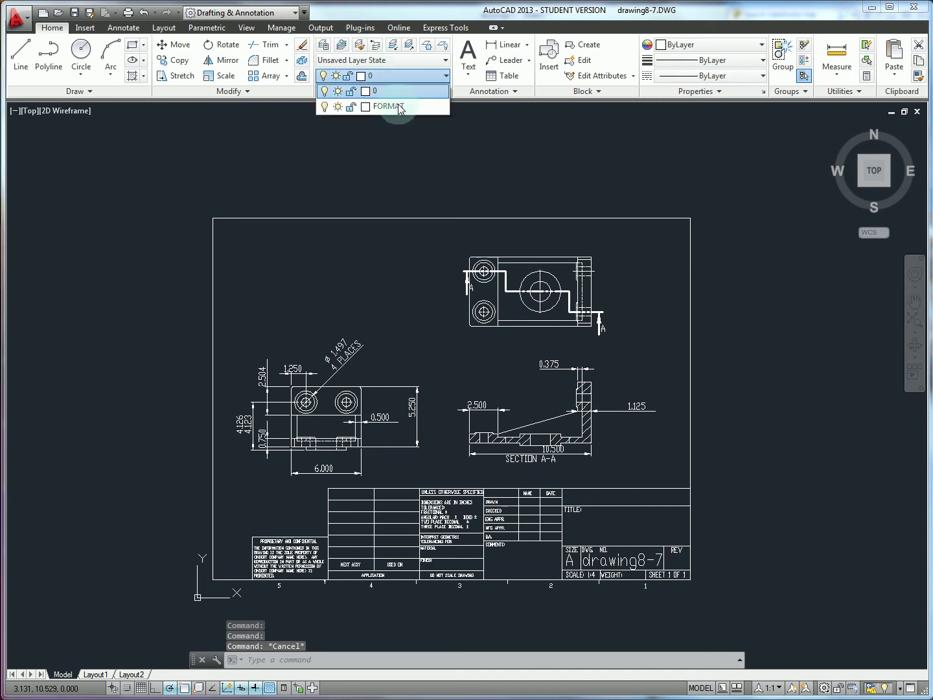
left_click(336, 191)
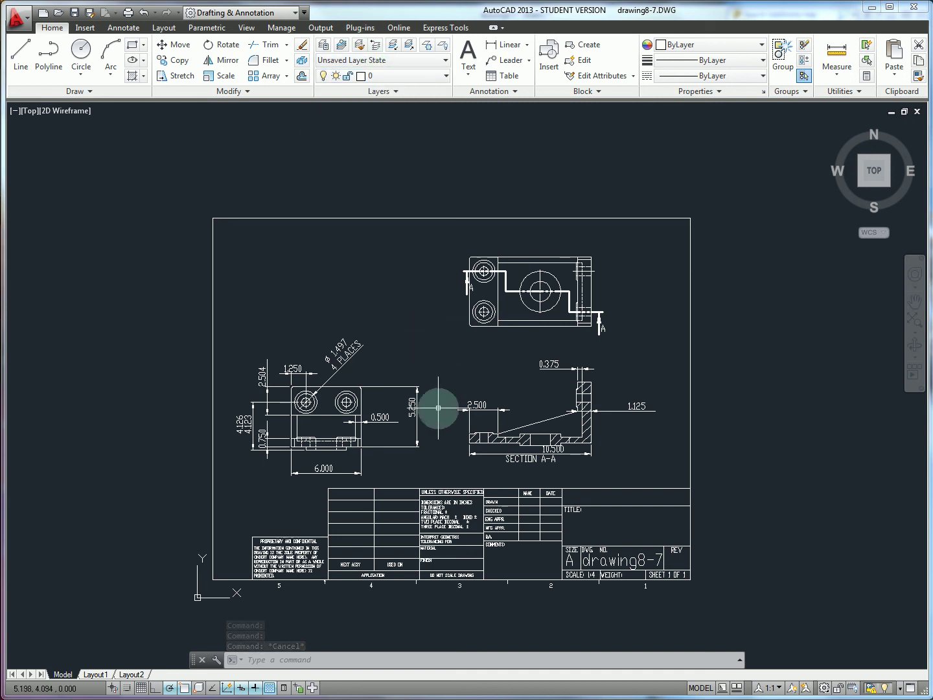
scroll(307, 504, "up", 3)
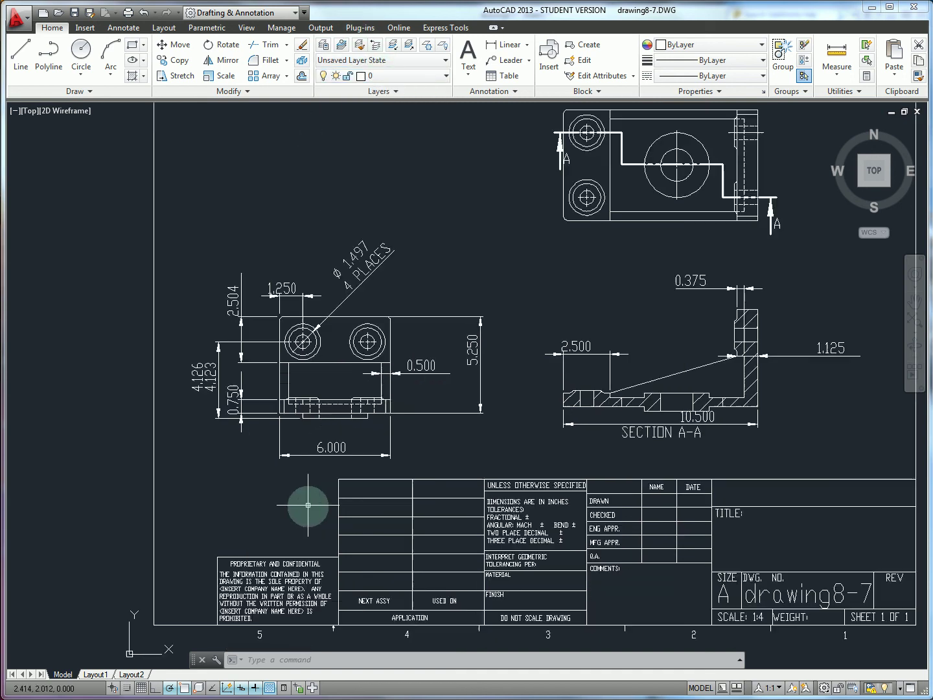
scroll(463, 462, "down", 3)
scroll(595, 394, "up", 2)
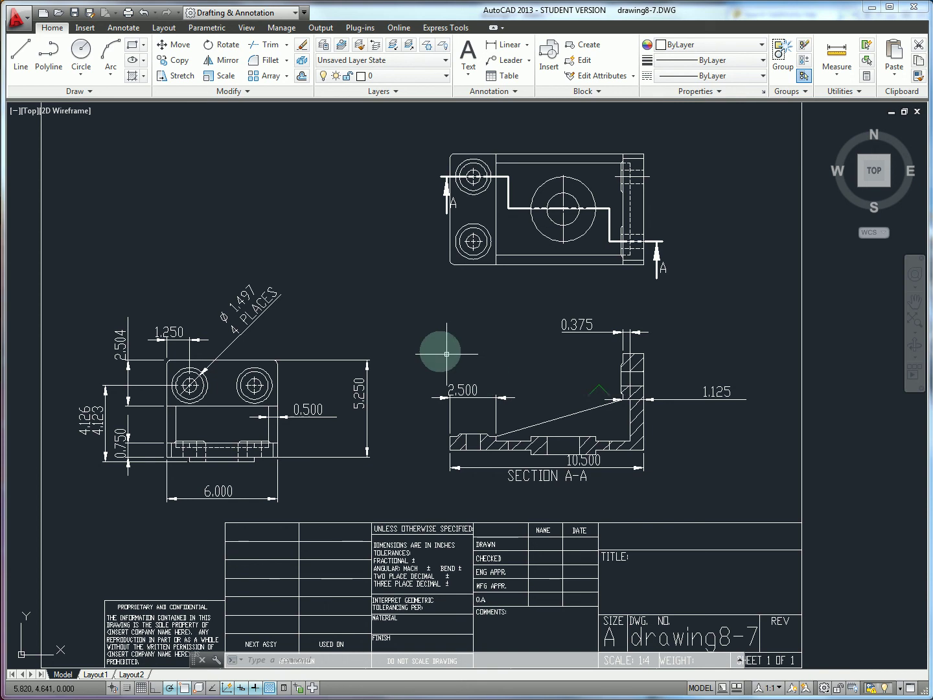